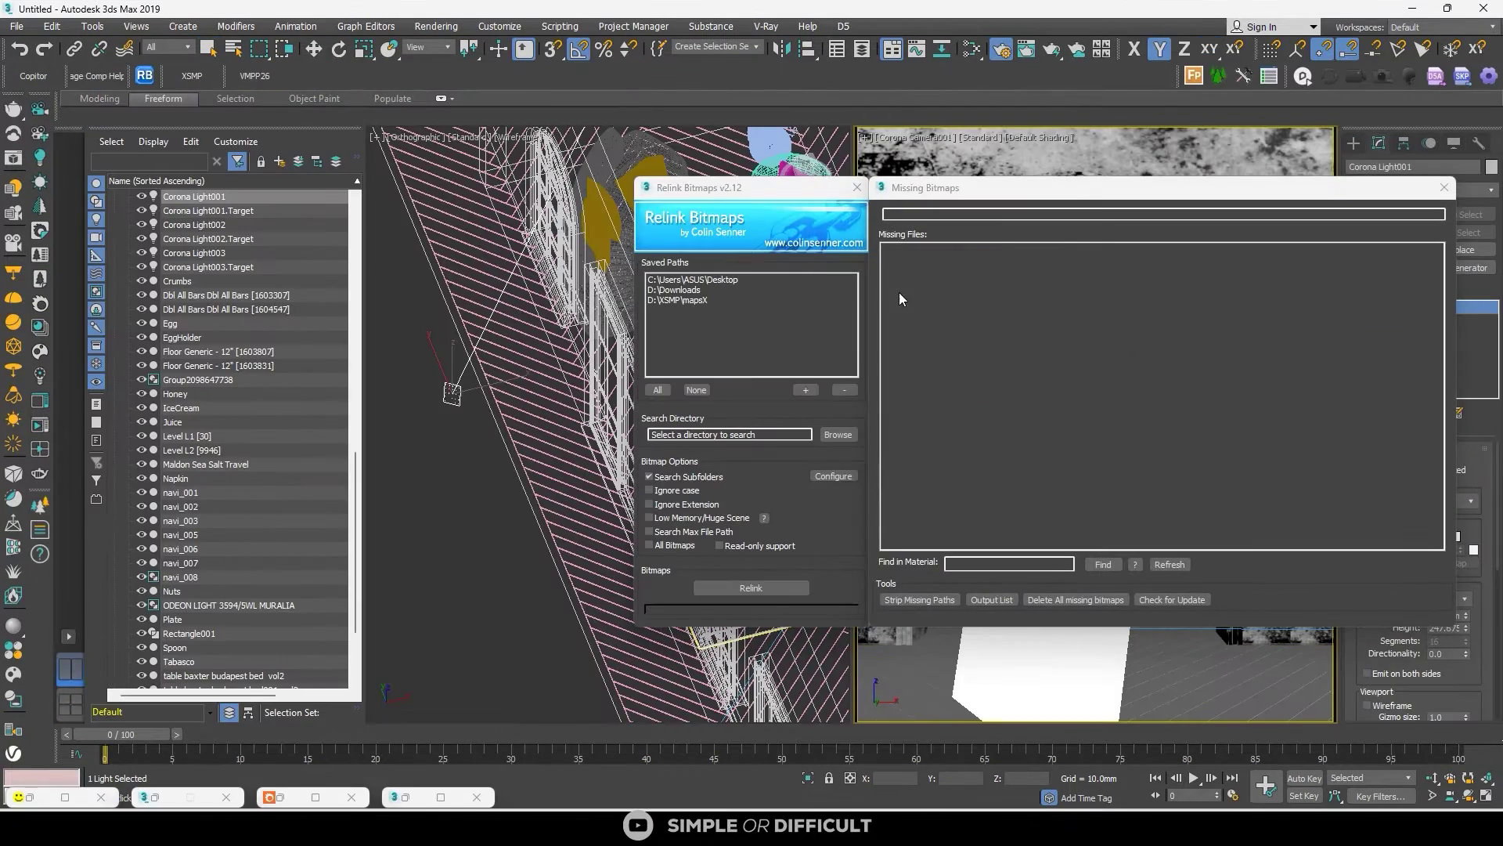
pyautogui.click(689, 290)
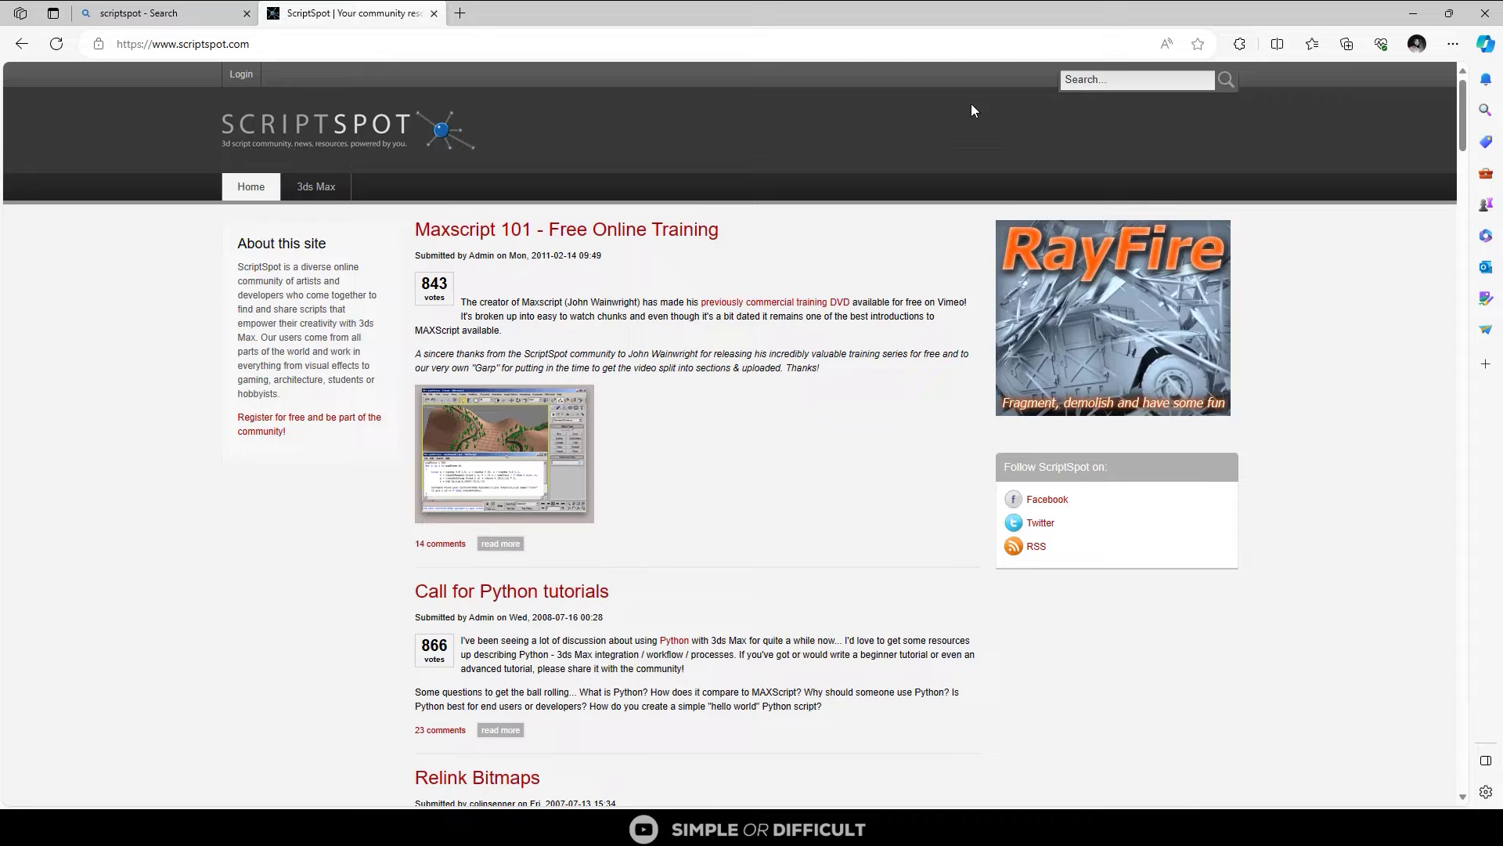
# Search ScriptSpot for "composition" and open the Image Comp Helper script page
pyautogui.click(1090, 77)
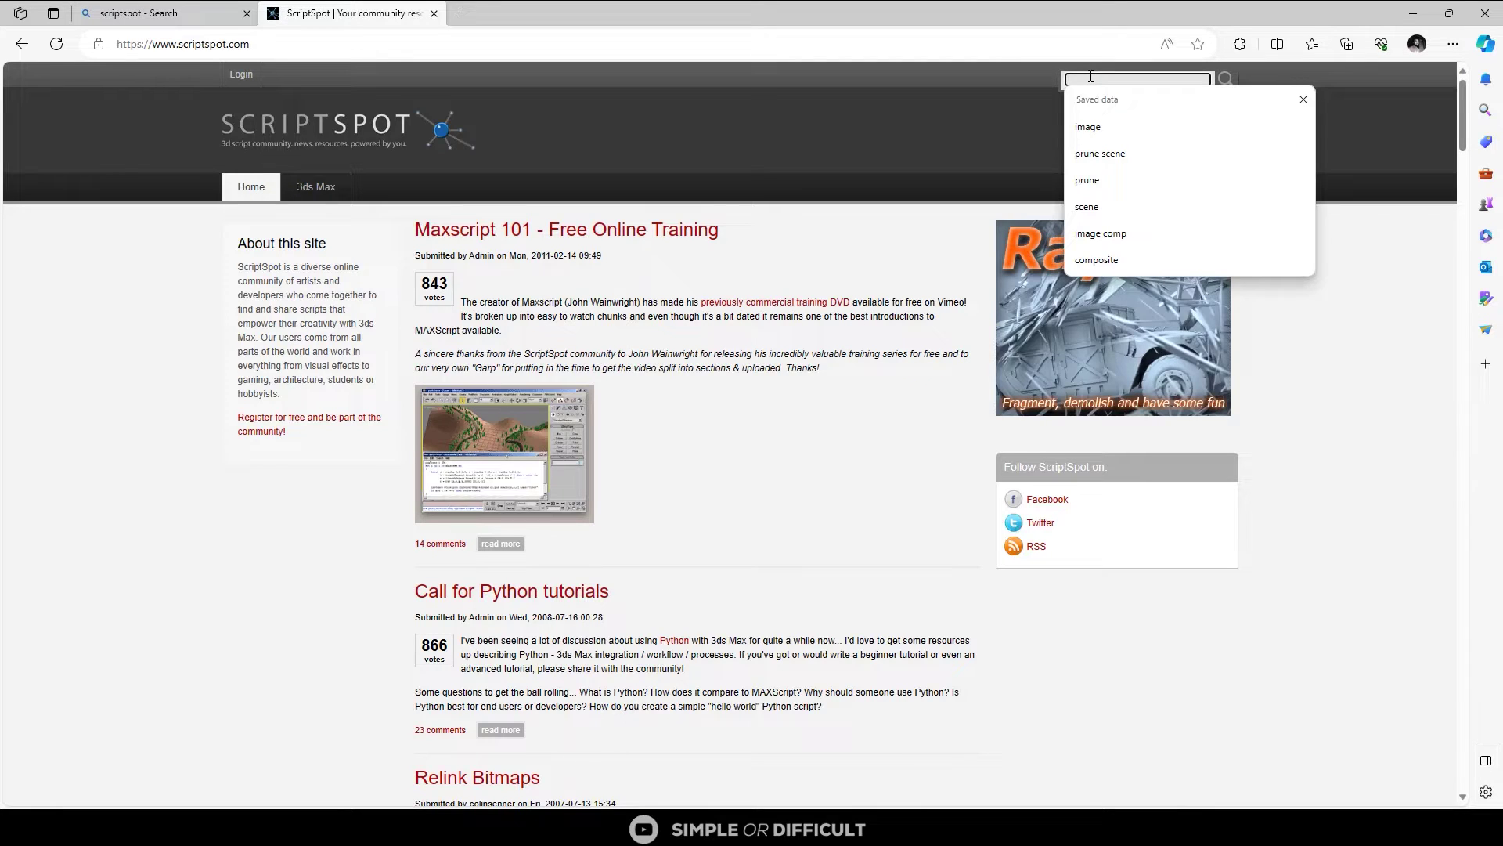
pyautogui.write('composite')
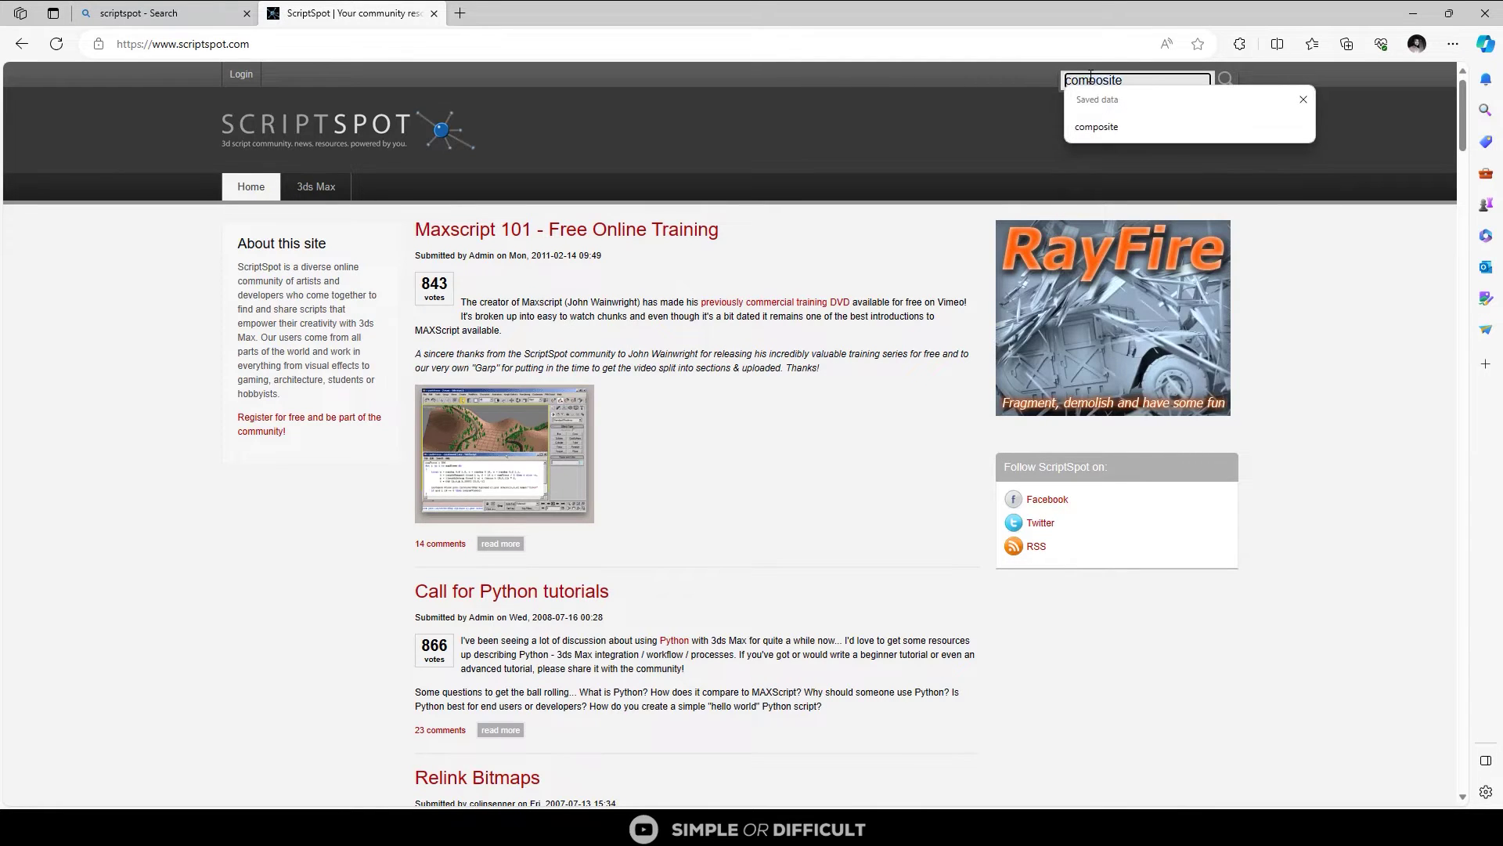
pyautogui.press('BackSpace')
pyautogui.write('ion')
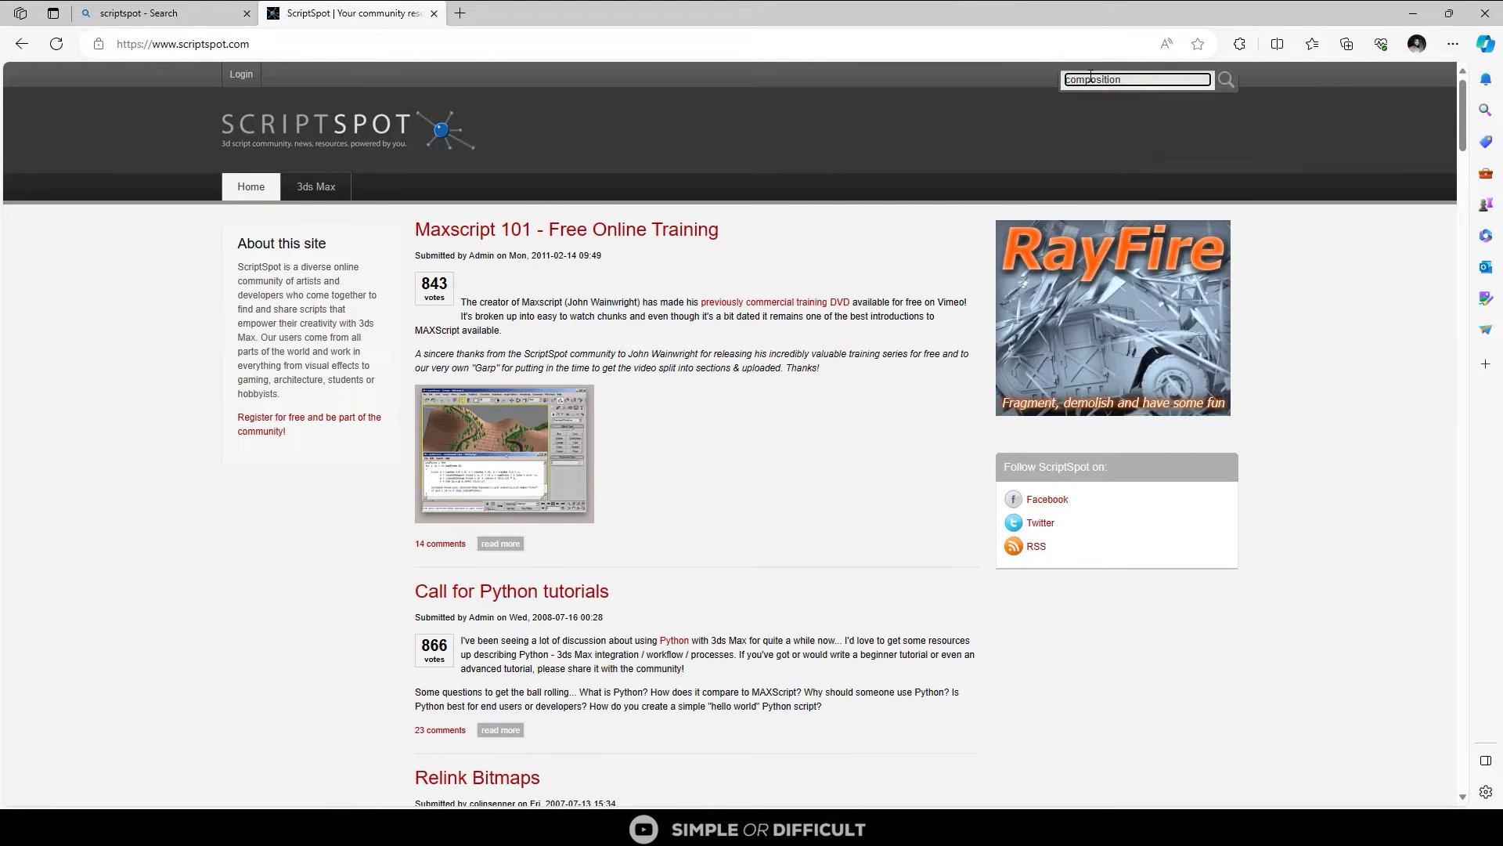
pyautogui.click(1228, 84)
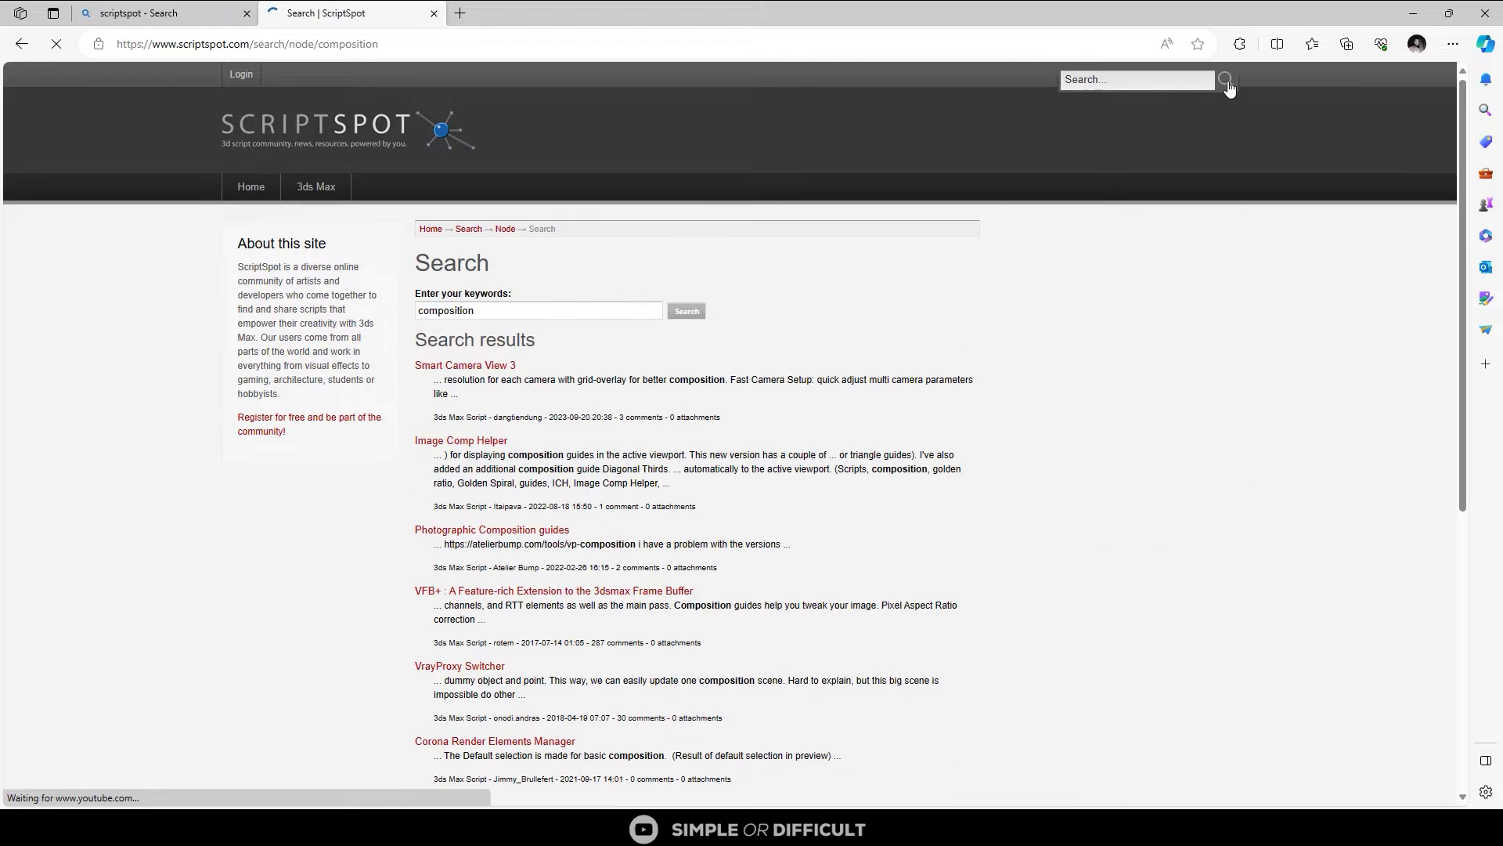
pyautogui.click(474, 442)
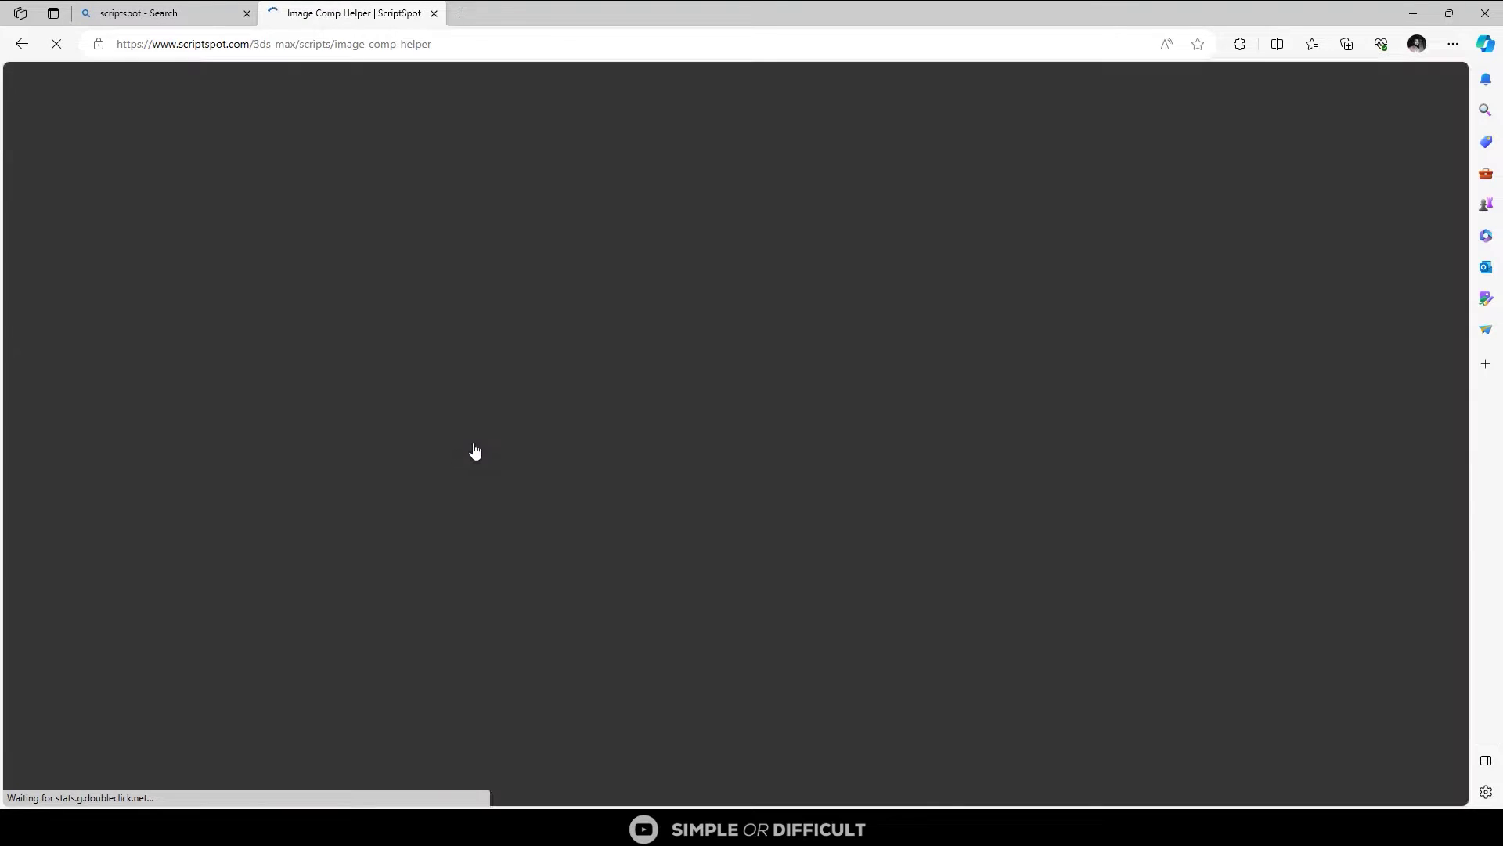
# Follow the download URL listed in the links section of the Image Comp Helper page
pyautogui.scroll(-10, 614, 423)
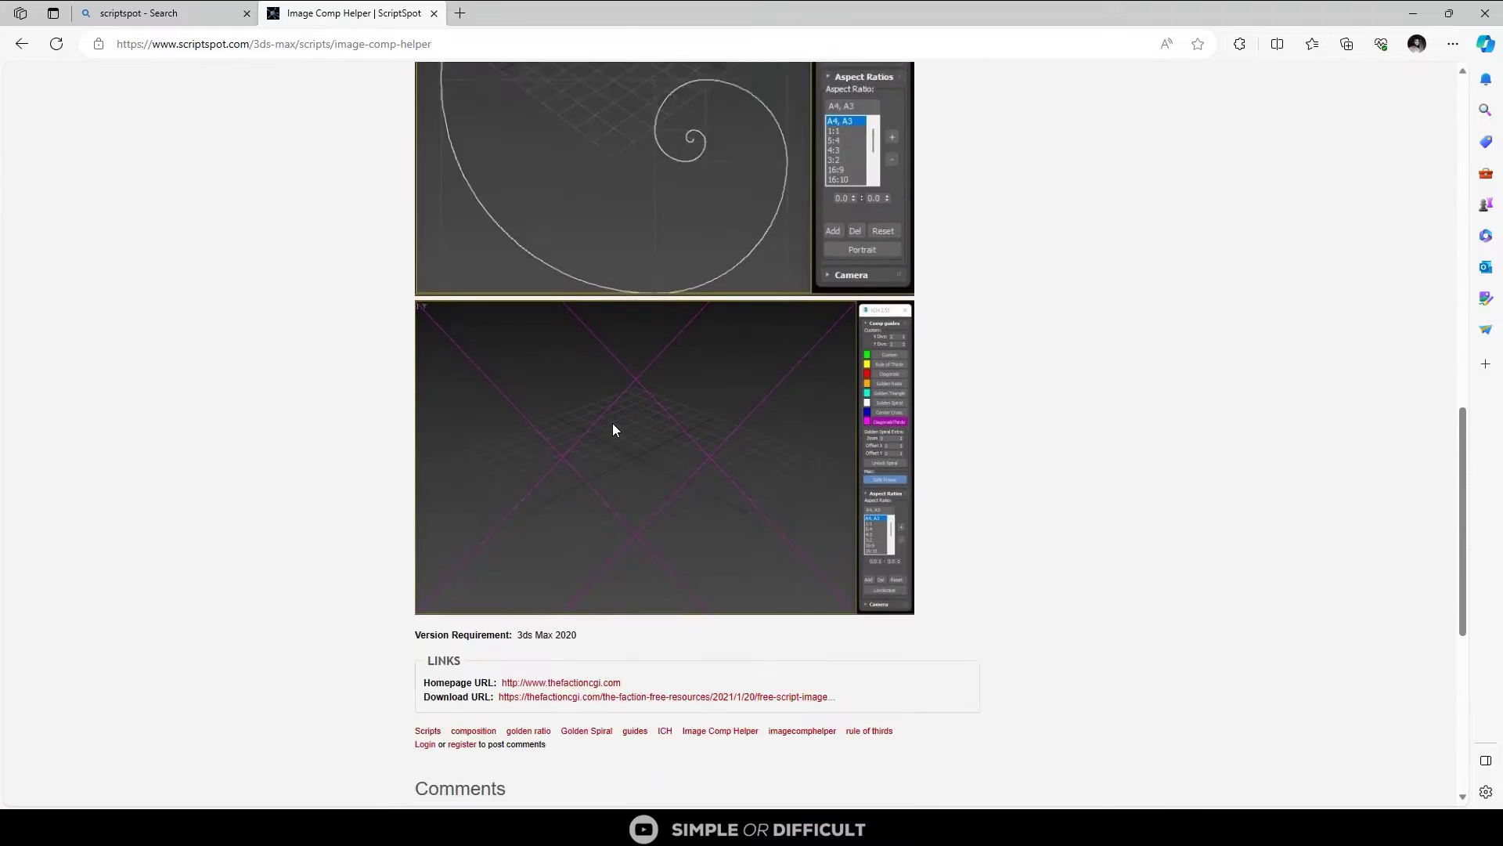
pyautogui.scroll(-3, 589, 469)
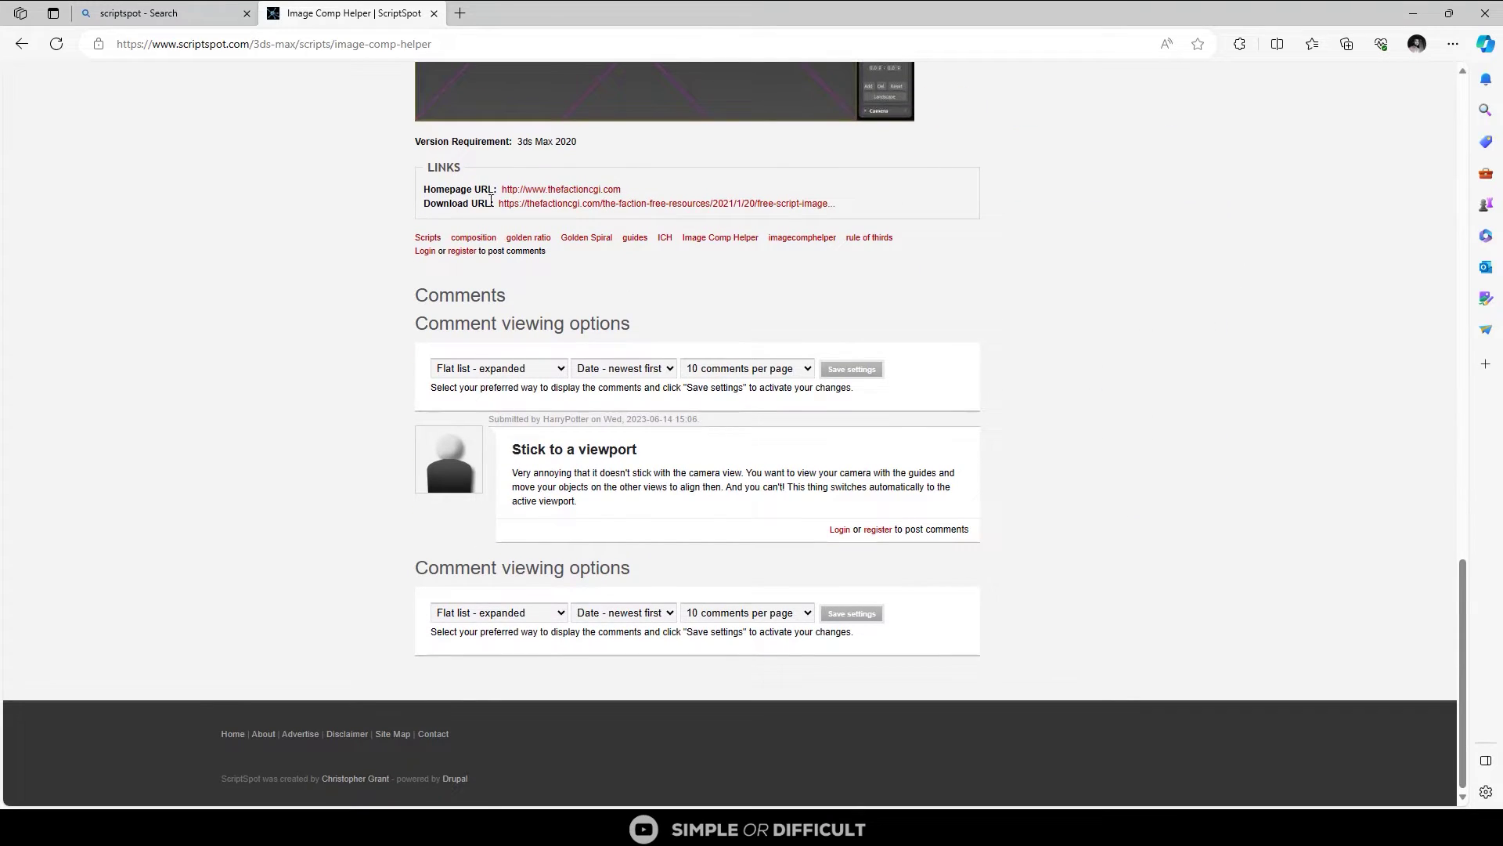
pyautogui.click(532, 206)
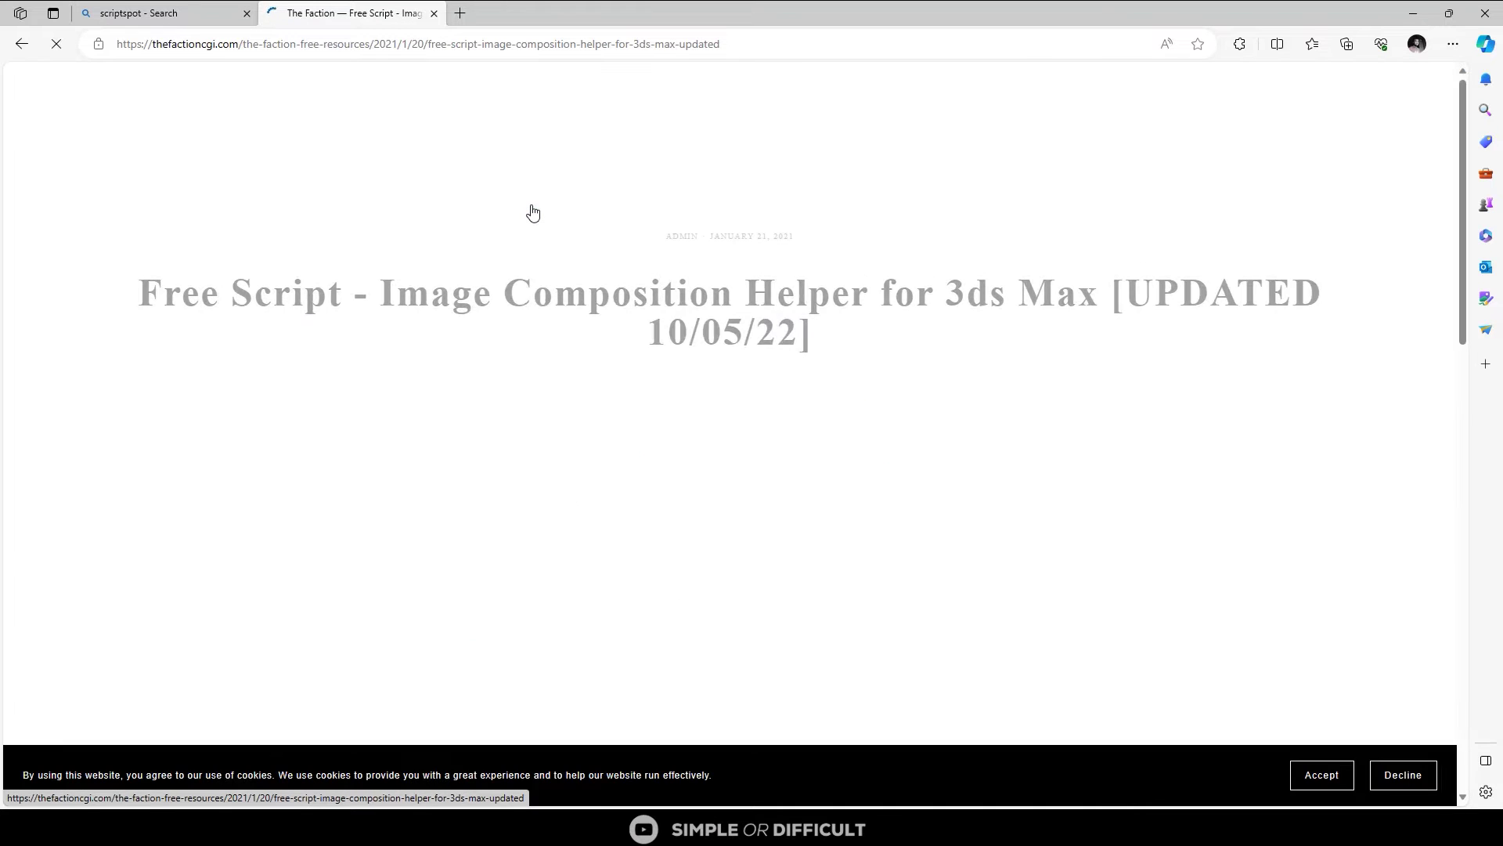
# Decline the site's cookie request and download the image composition script as Image-Comp-Helper_255.zip
pyautogui.scroll(-15, 786, 309)
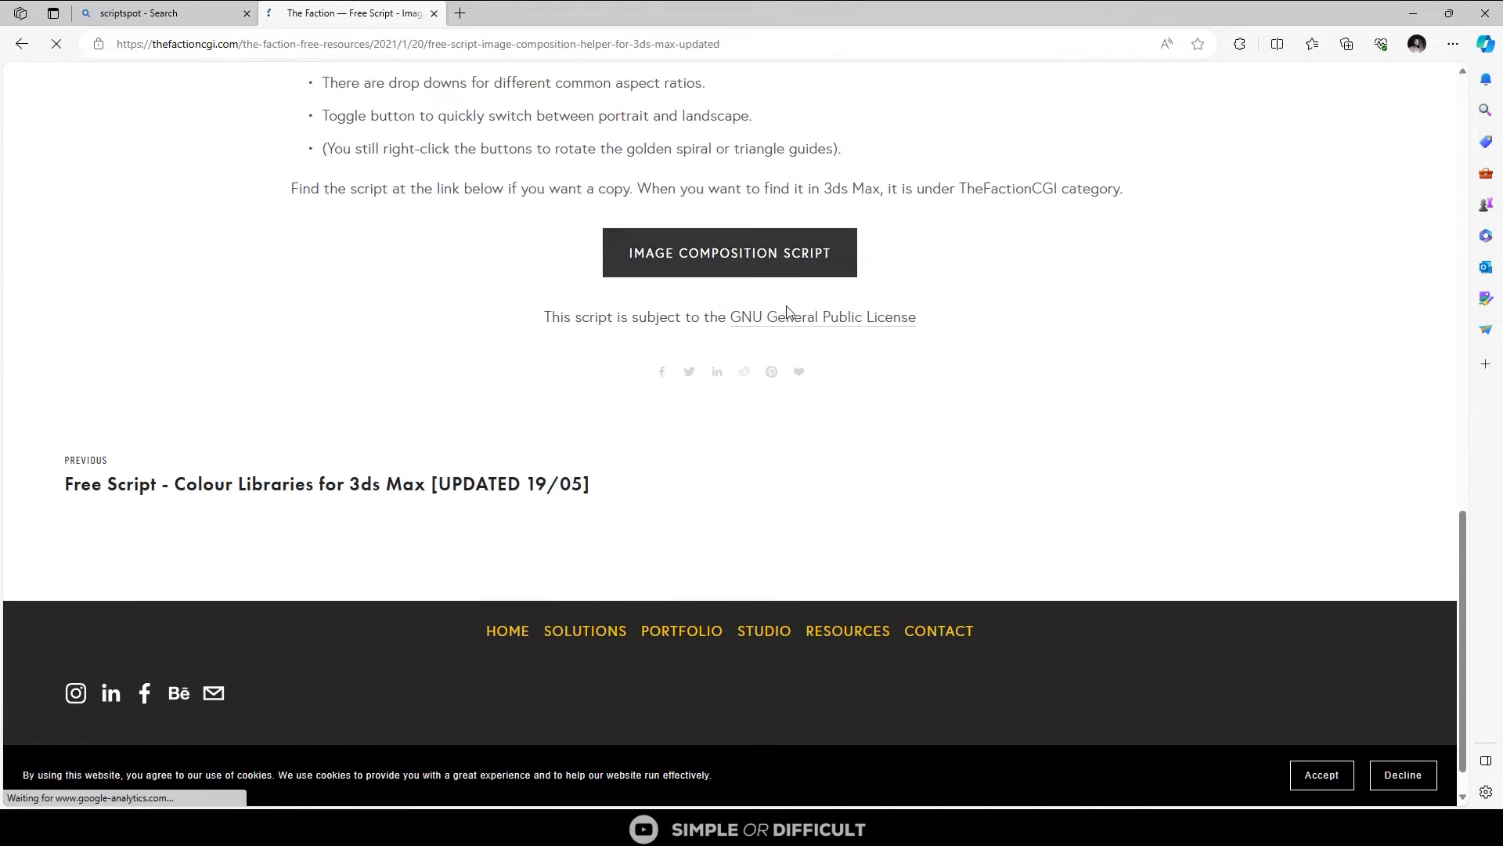
pyautogui.scroll(2, 786, 309)
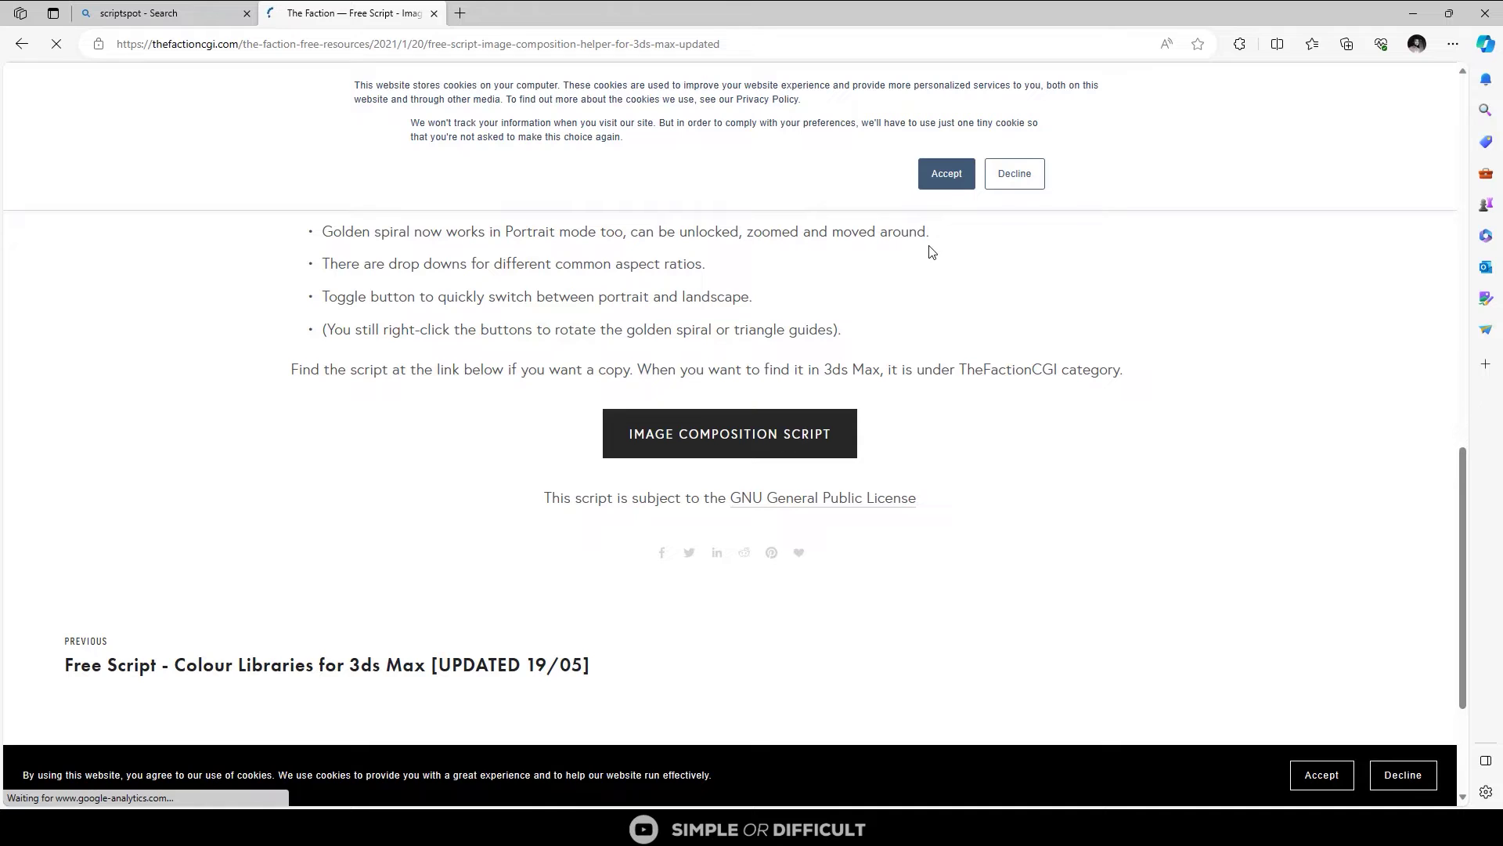
pyautogui.click(998, 182)
pyautogui.scroll(-3, 729, 439)
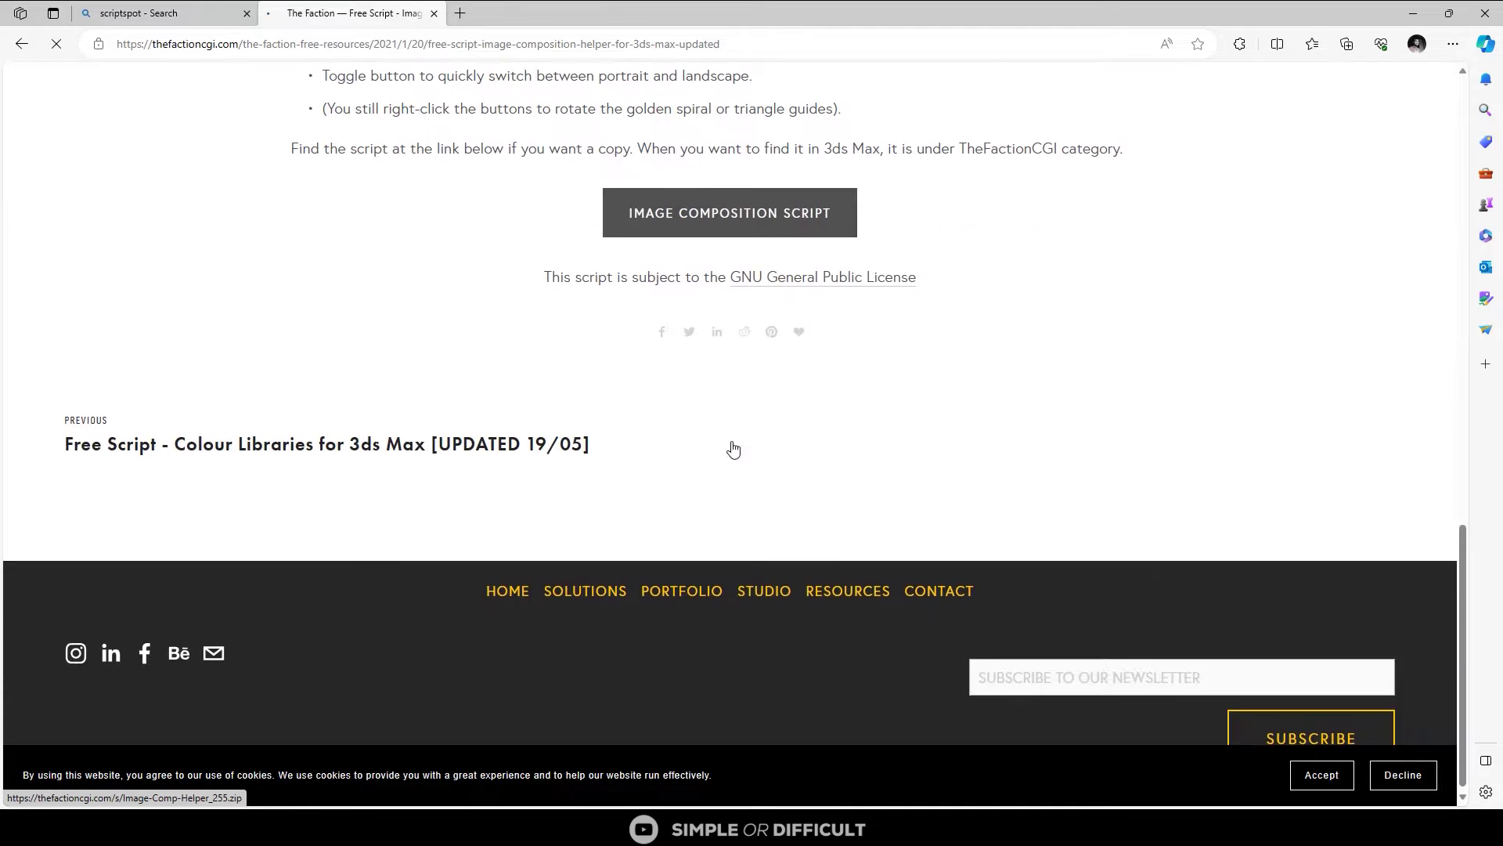
pyautogui.scroll(1, 732, 440)
pyautogui.click(782, 344)
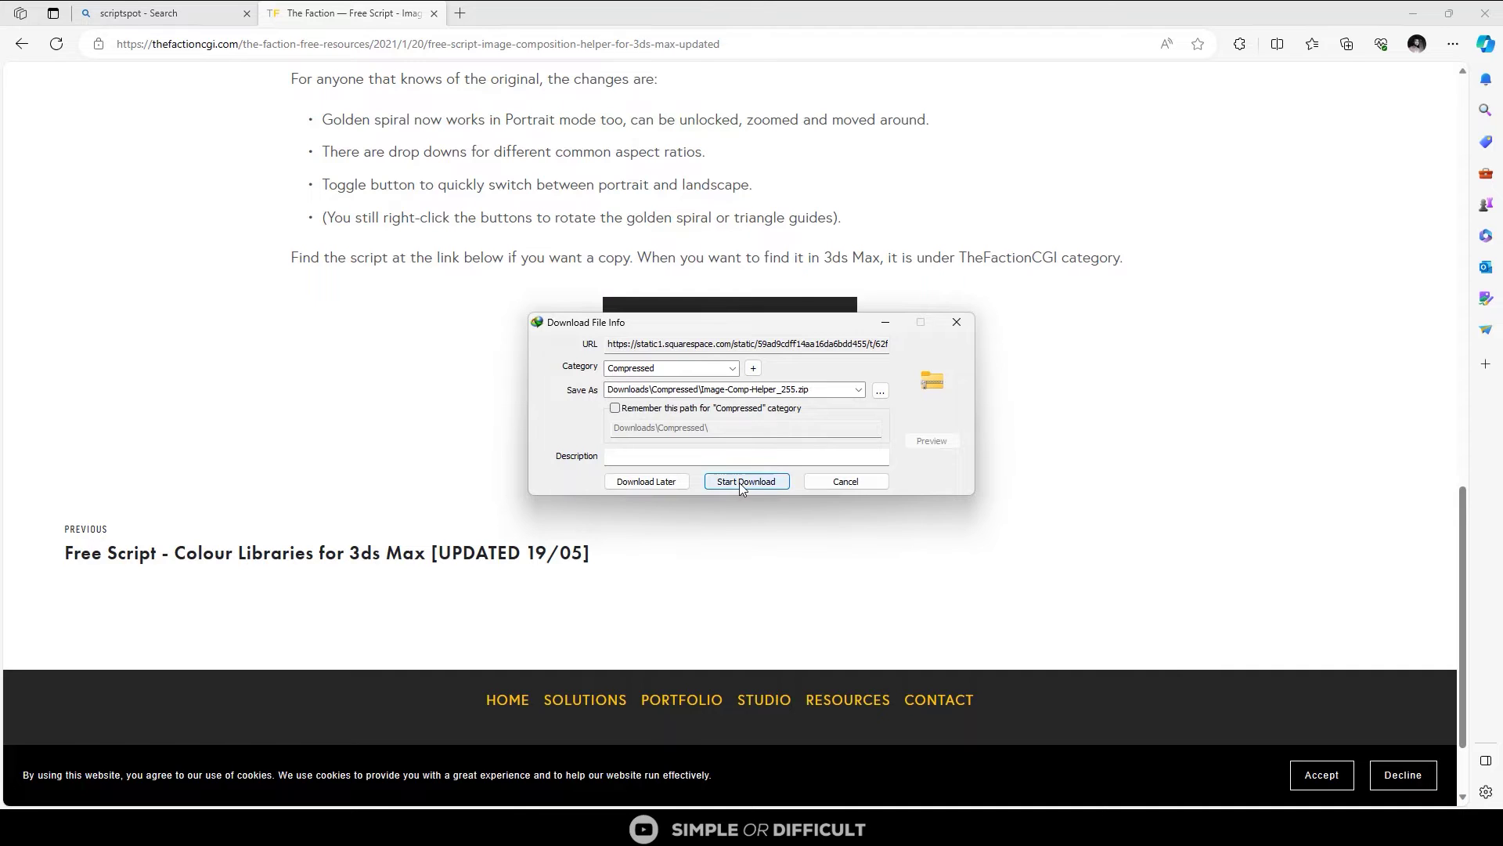
pyautogui.click(743, 484)
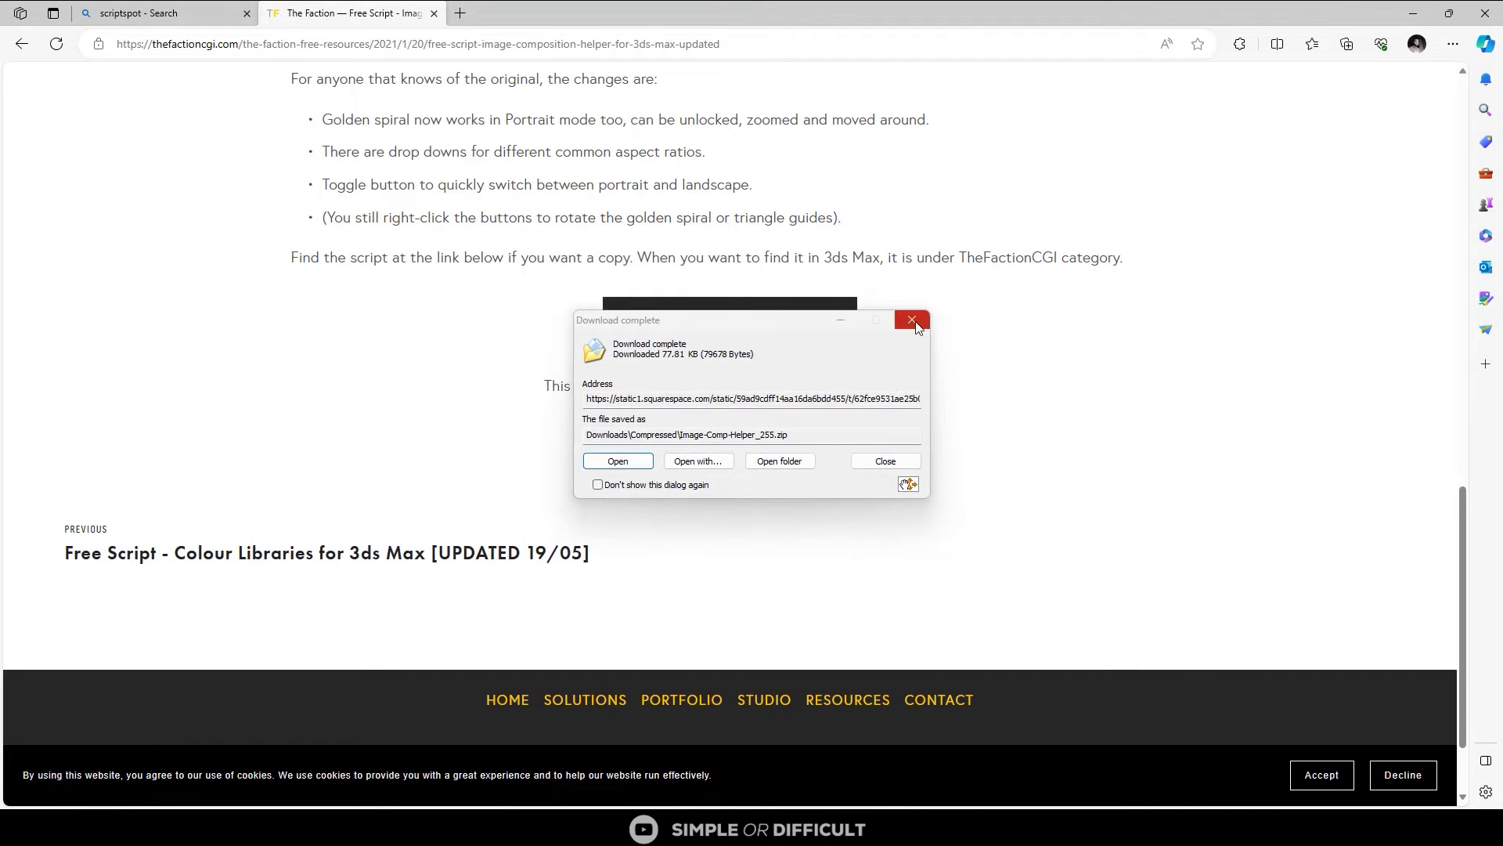
# Open the extracted Image-Comp-Helper_255 folder in Downloads and maximize its window
pyautogui.click(807, 462)
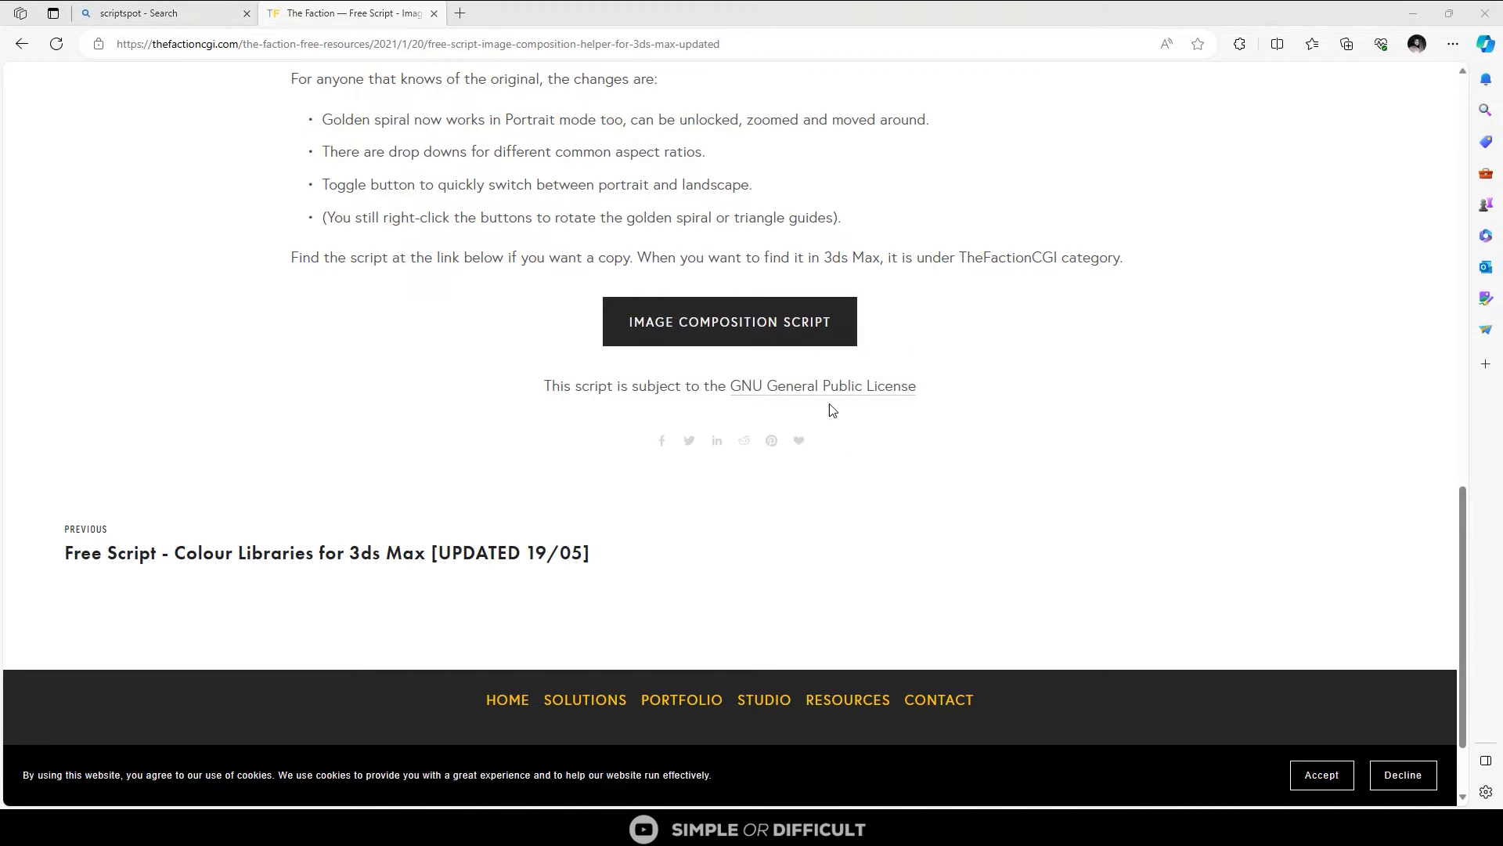
pyautogui.moveTo(777, 157); pyautogui.dragTo(729, 80)
pyautogui.click(962, 83)
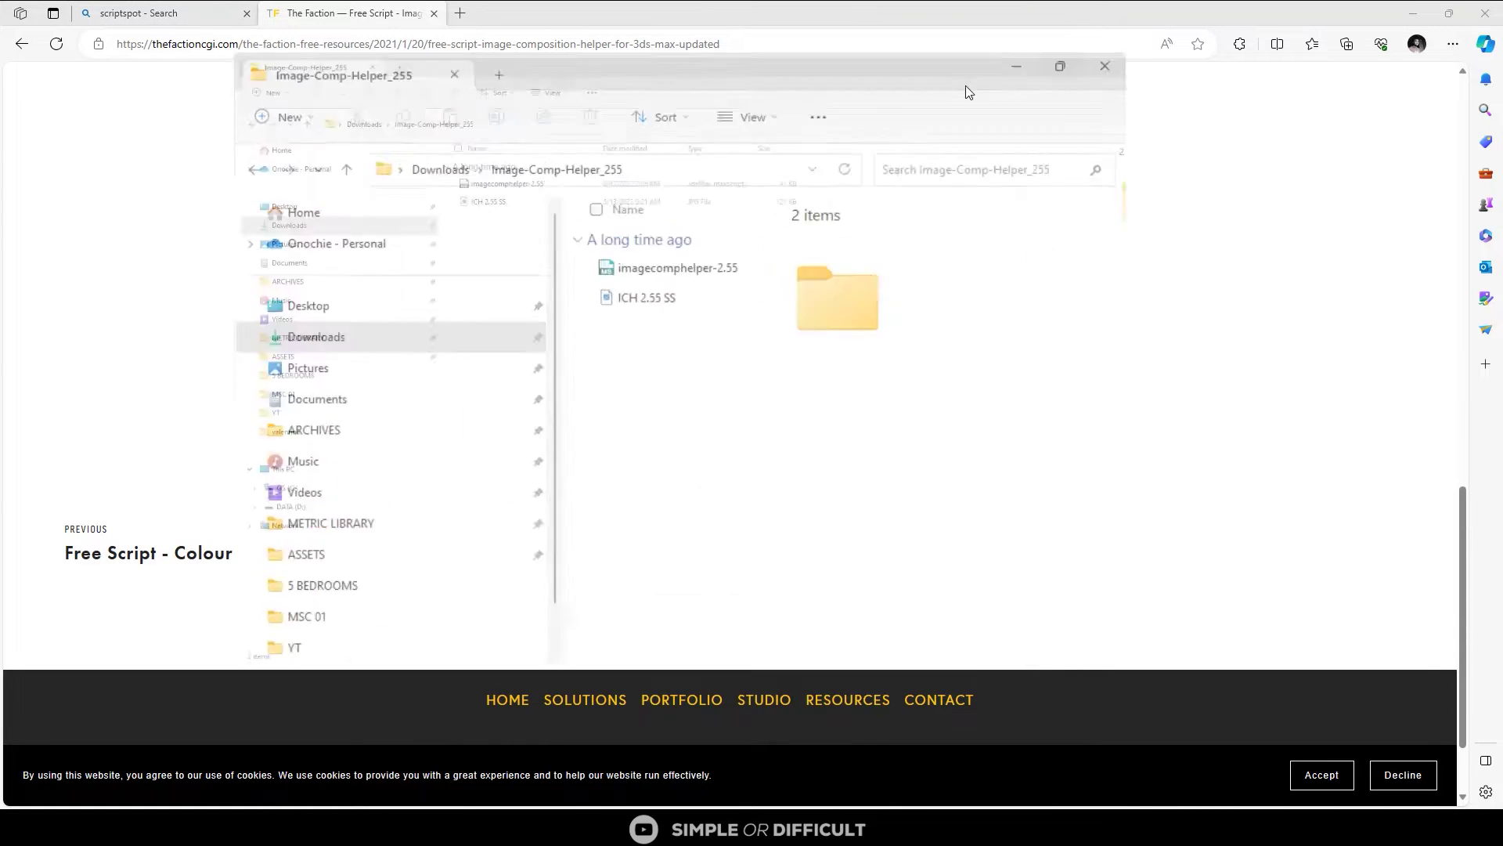
# Load the imagecomphelper-2.55 script file from the folder into the 3ds Max viewport to install it
pyautogui.click(362, 176)
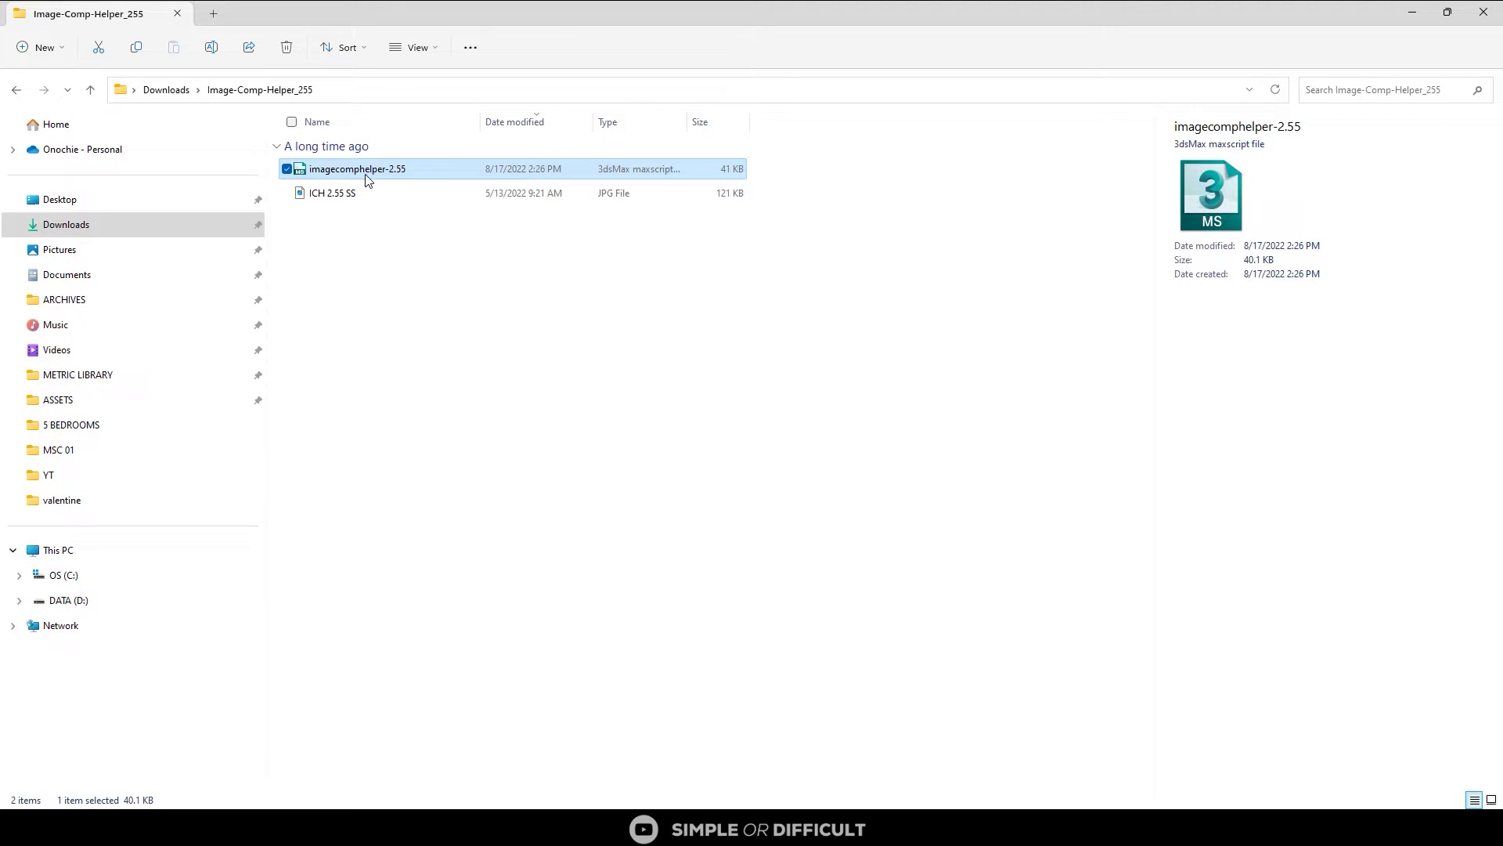
pyautogui.moveTo(366, 178); pyautogui.dragTo(545, 282)
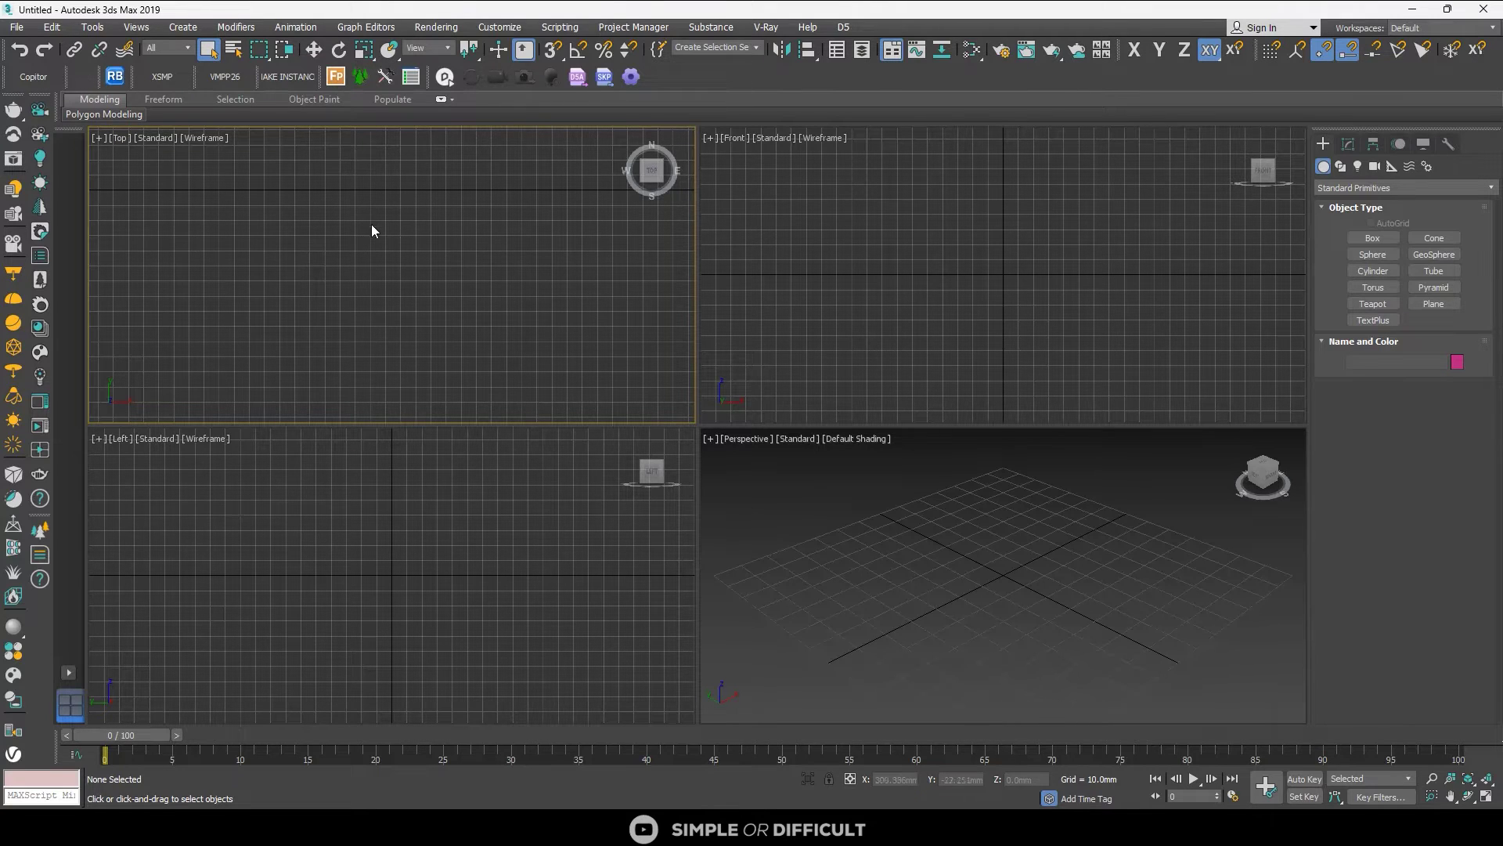
pyautogui.click(830, 301)
pyautogui.click(540, 264)
# Open the Customize User Interface dialog and bring up its toolbar settings
pyautogui.click(499, 27)
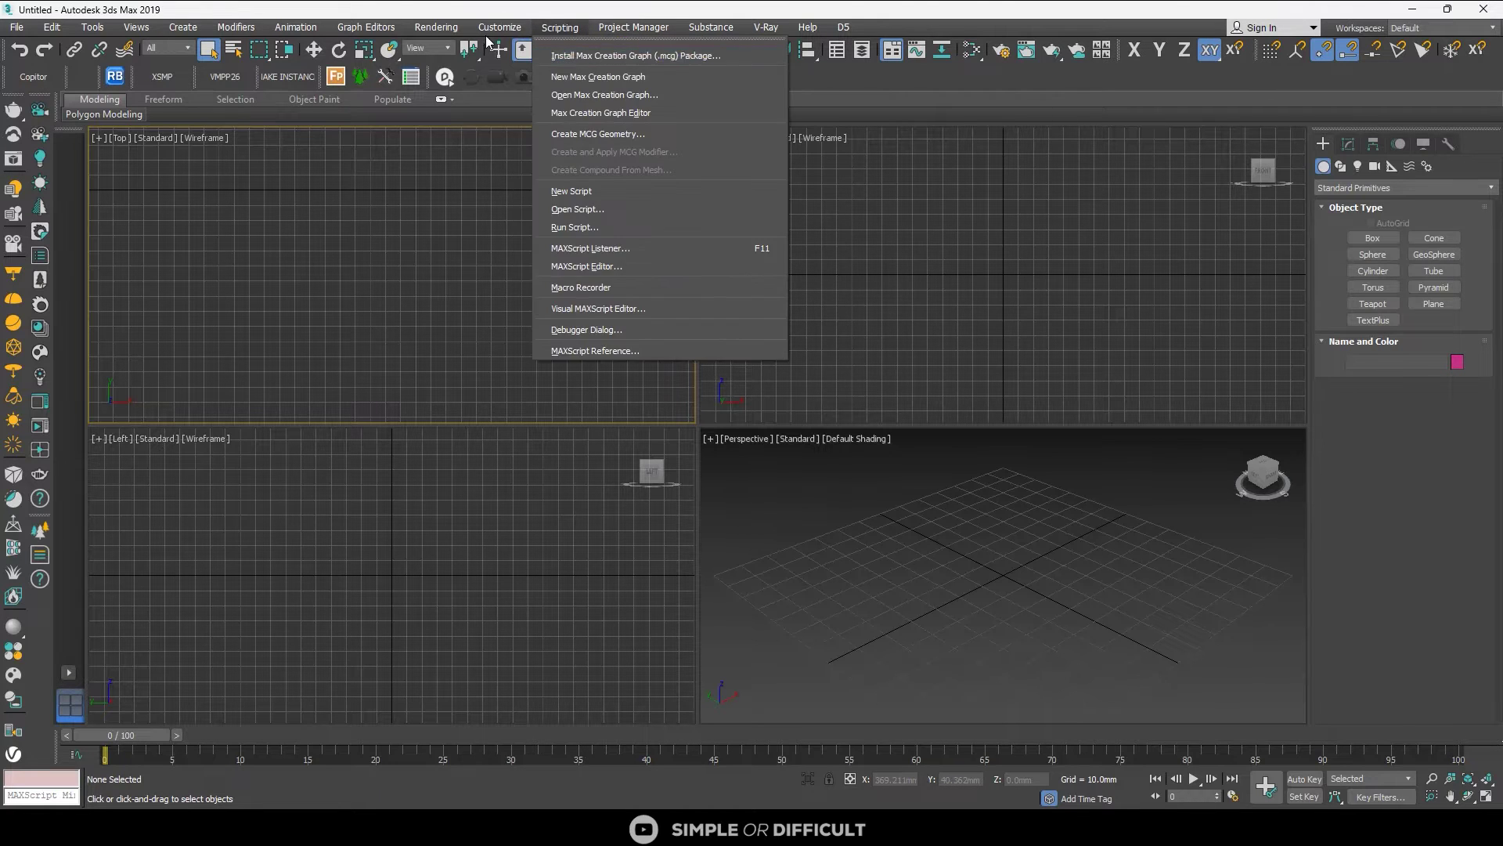
pyautogui.click(504, 52)
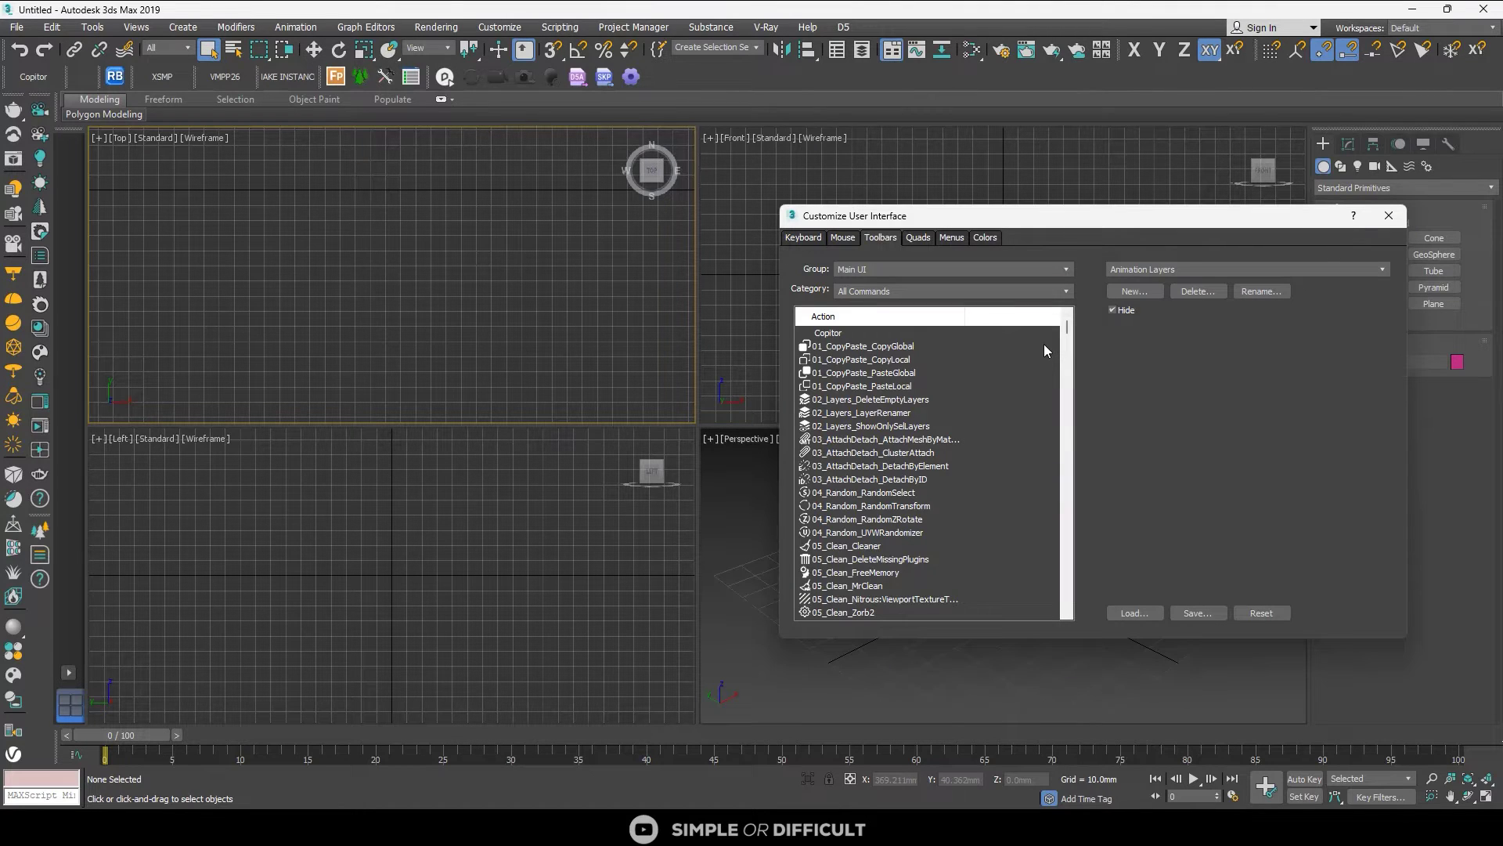
pyautogui.click(802, 238)
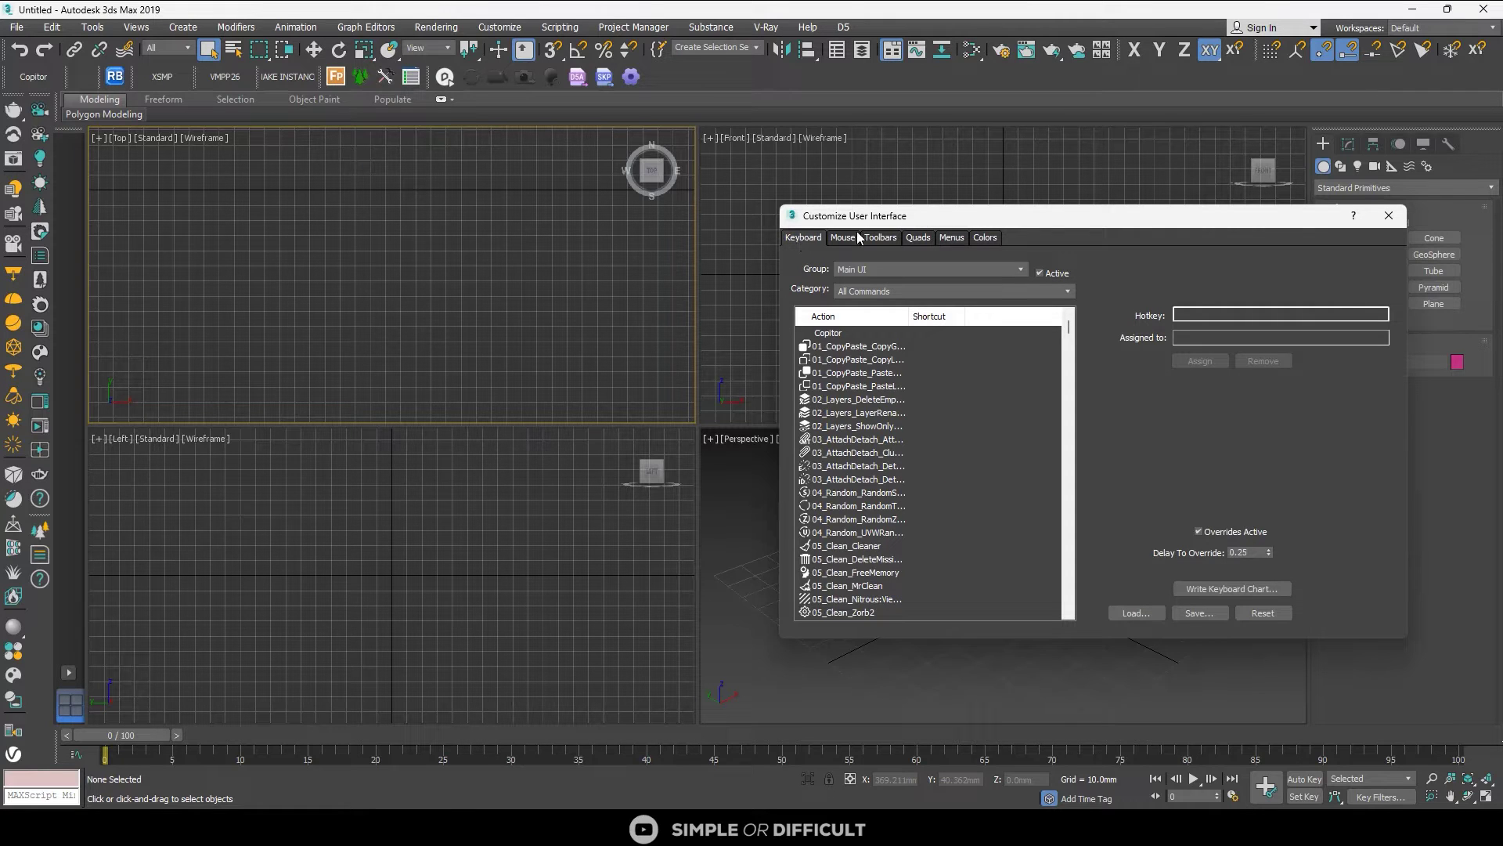
pyautogui.click(890, 237)
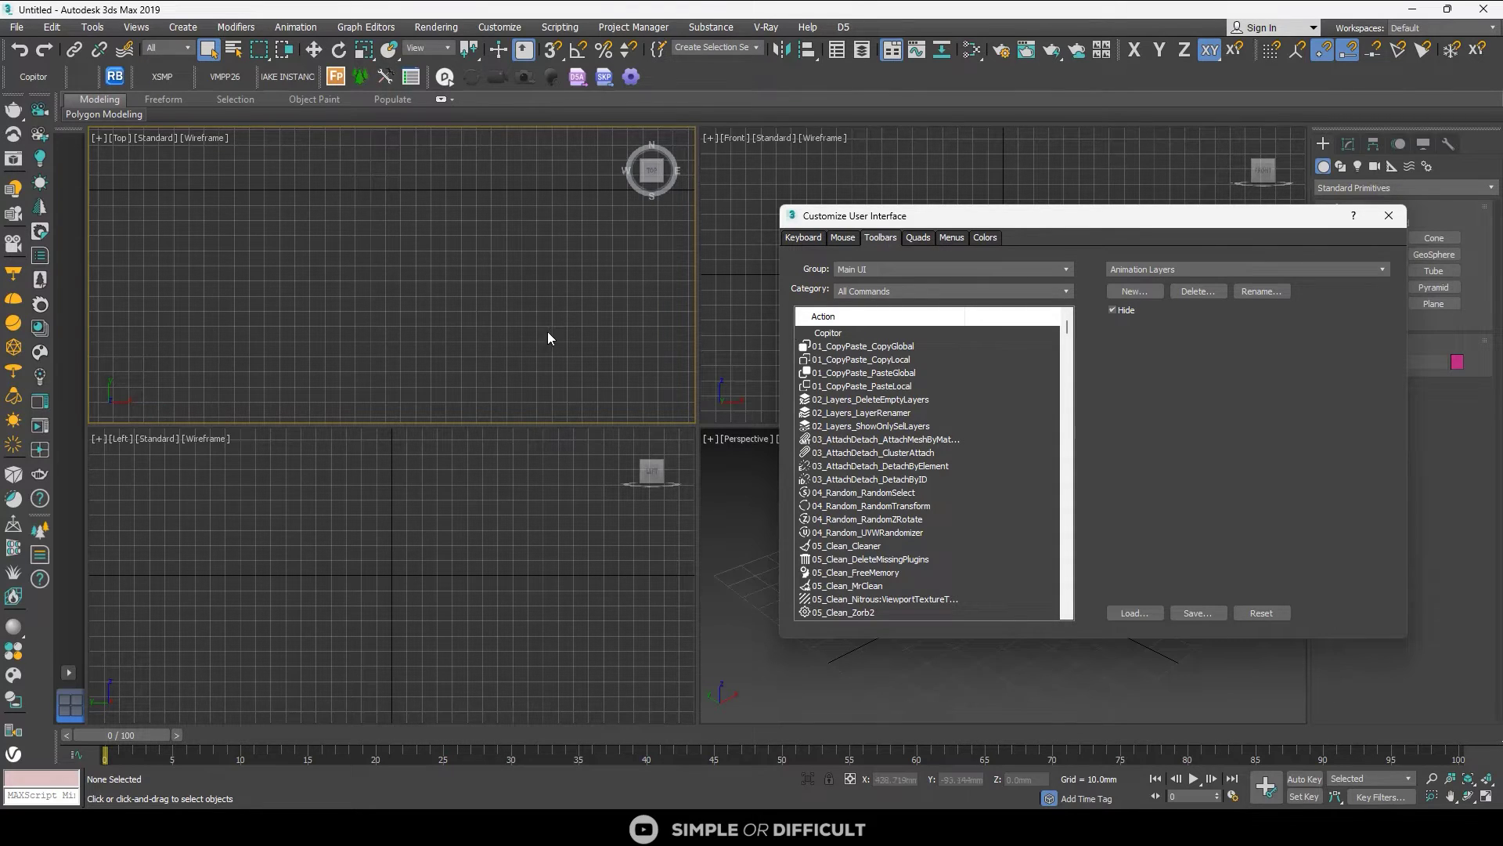
# Try to create a new toolbar named "image comp helper"
pyautogui.click(1134, 291)
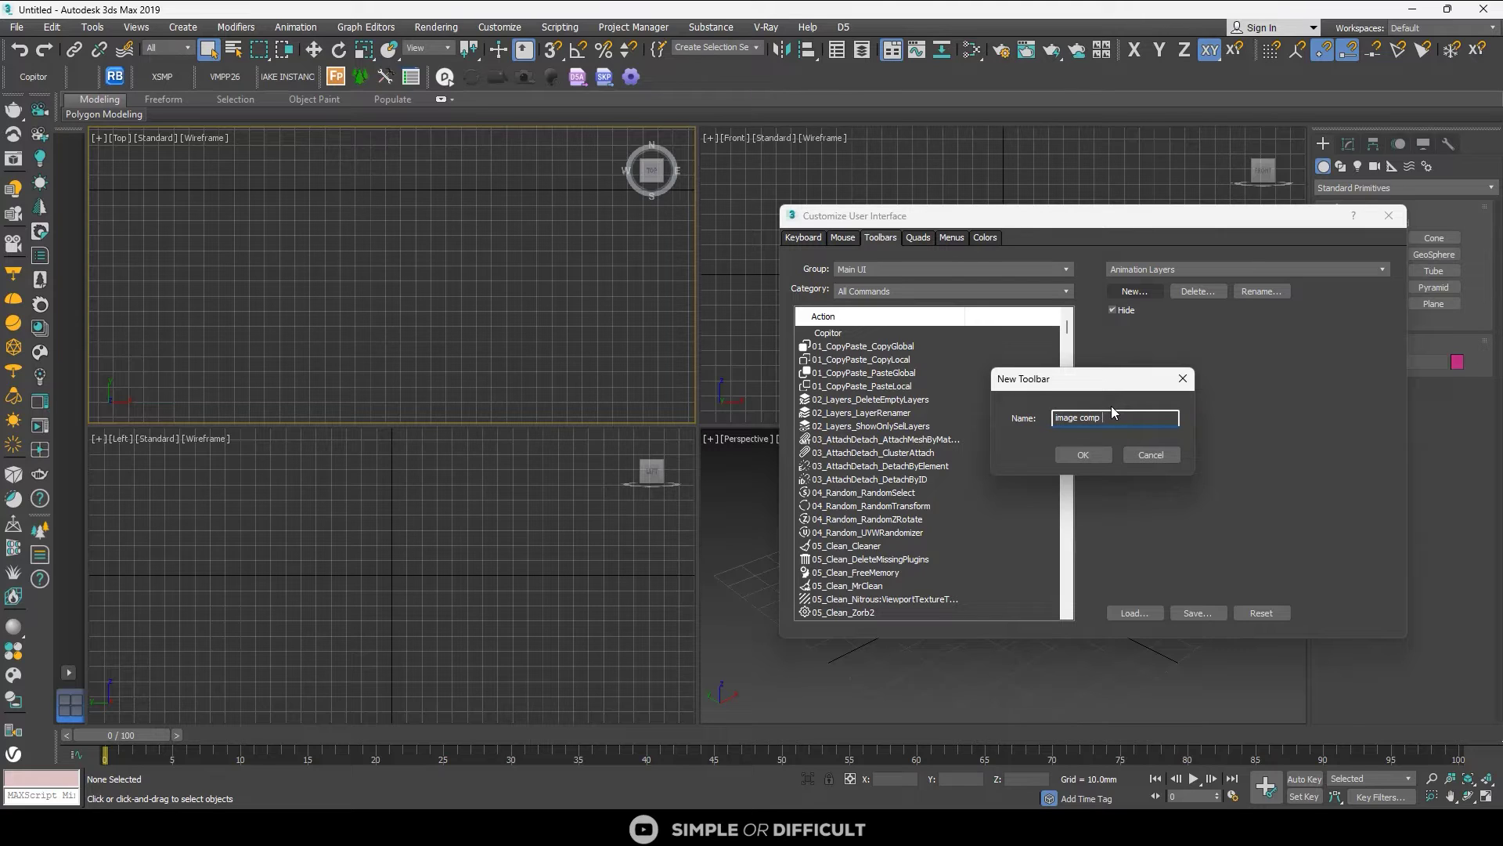
pyautogui.write('image comp helper')
pyautogui.click(1071, 455)
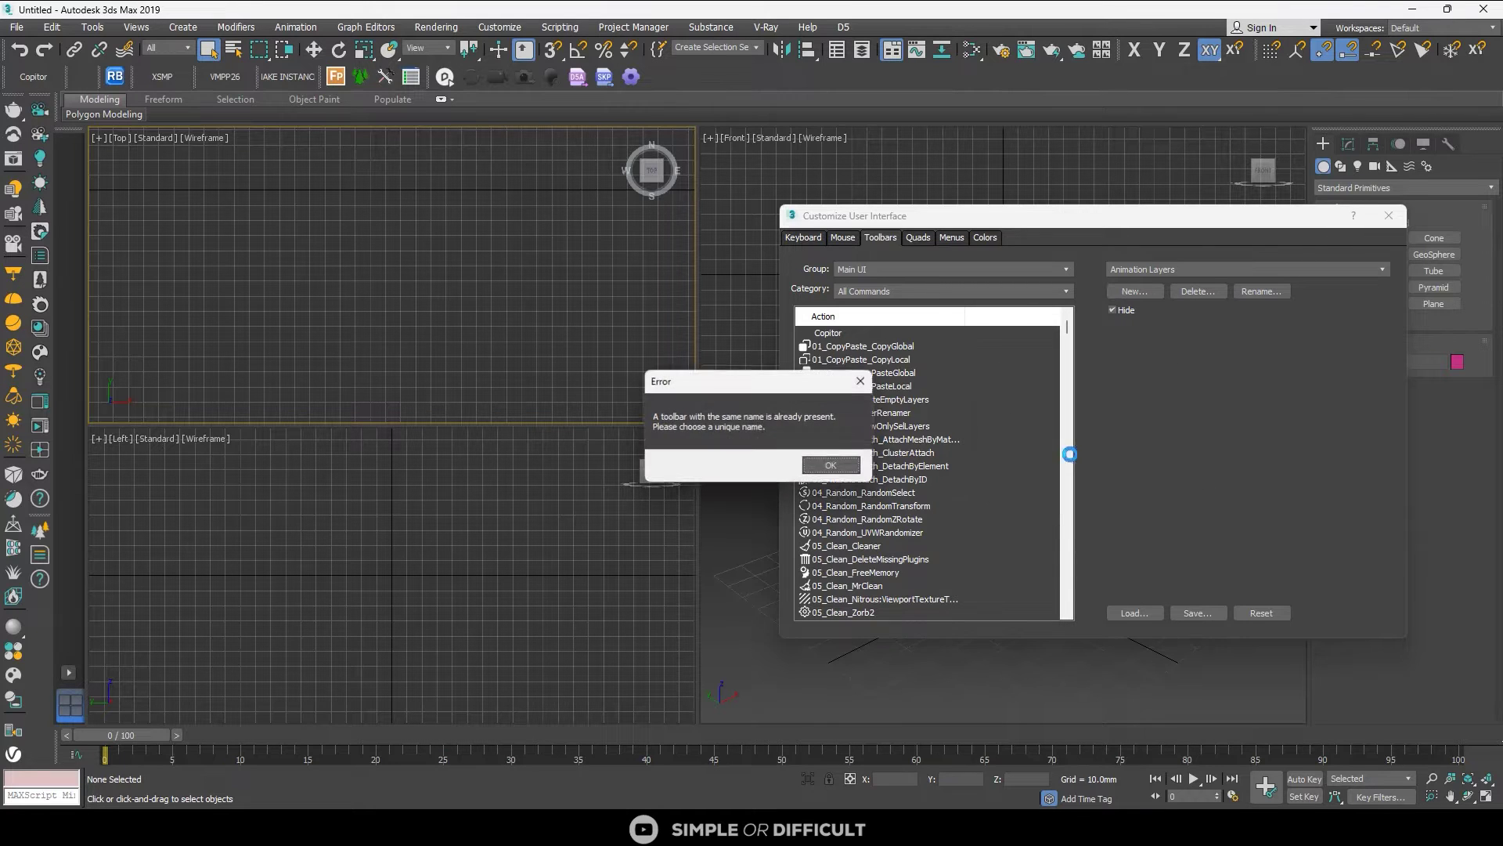
pyautogui.click(830, 465)
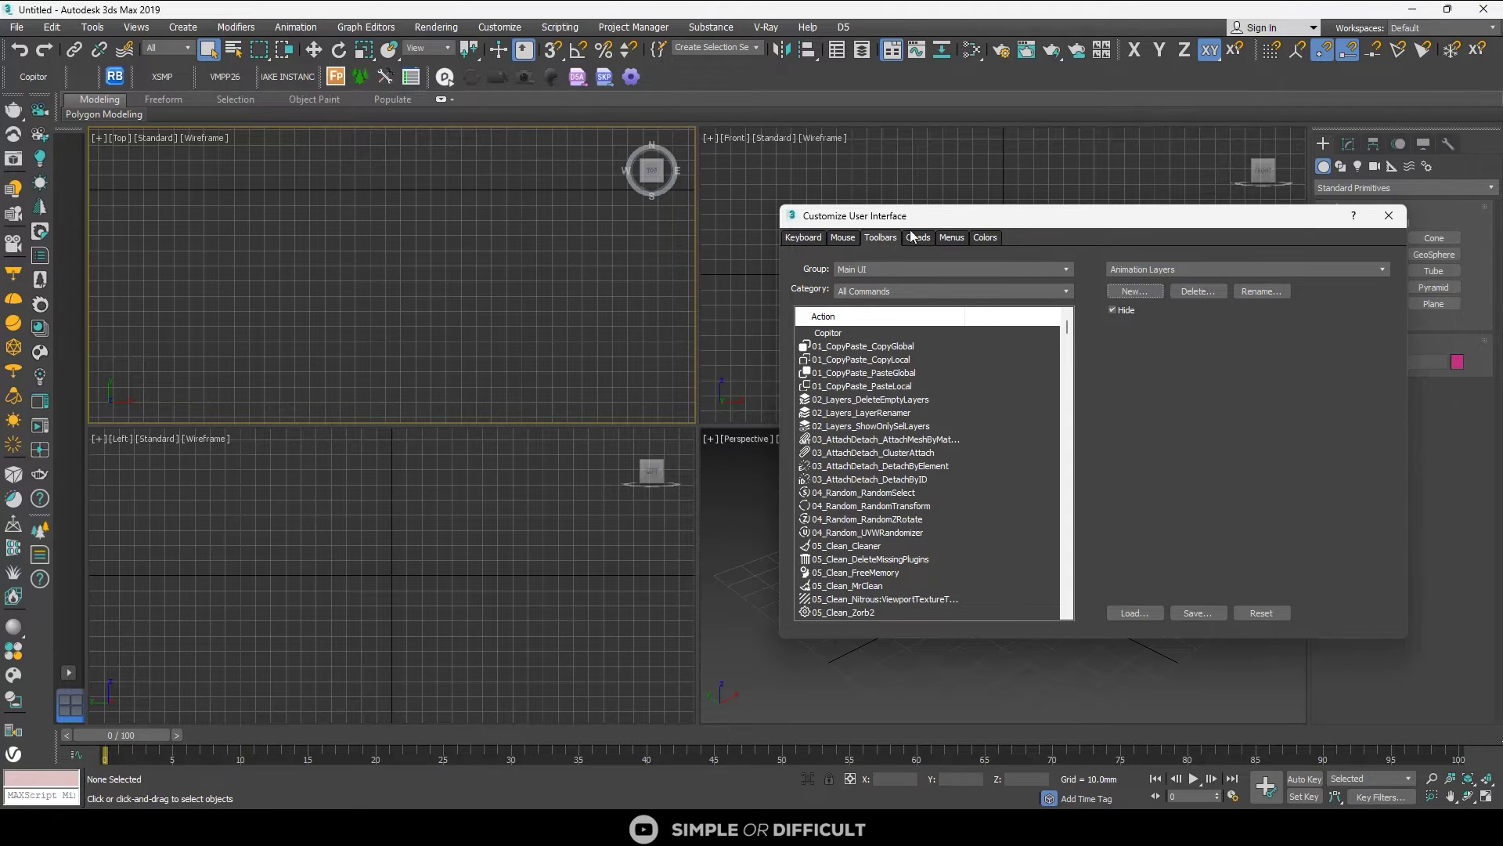
# Create a new toolbar named "ICH"
pyautogui.moveTo(922, 226); pyautogui.dragTo(931, 196)
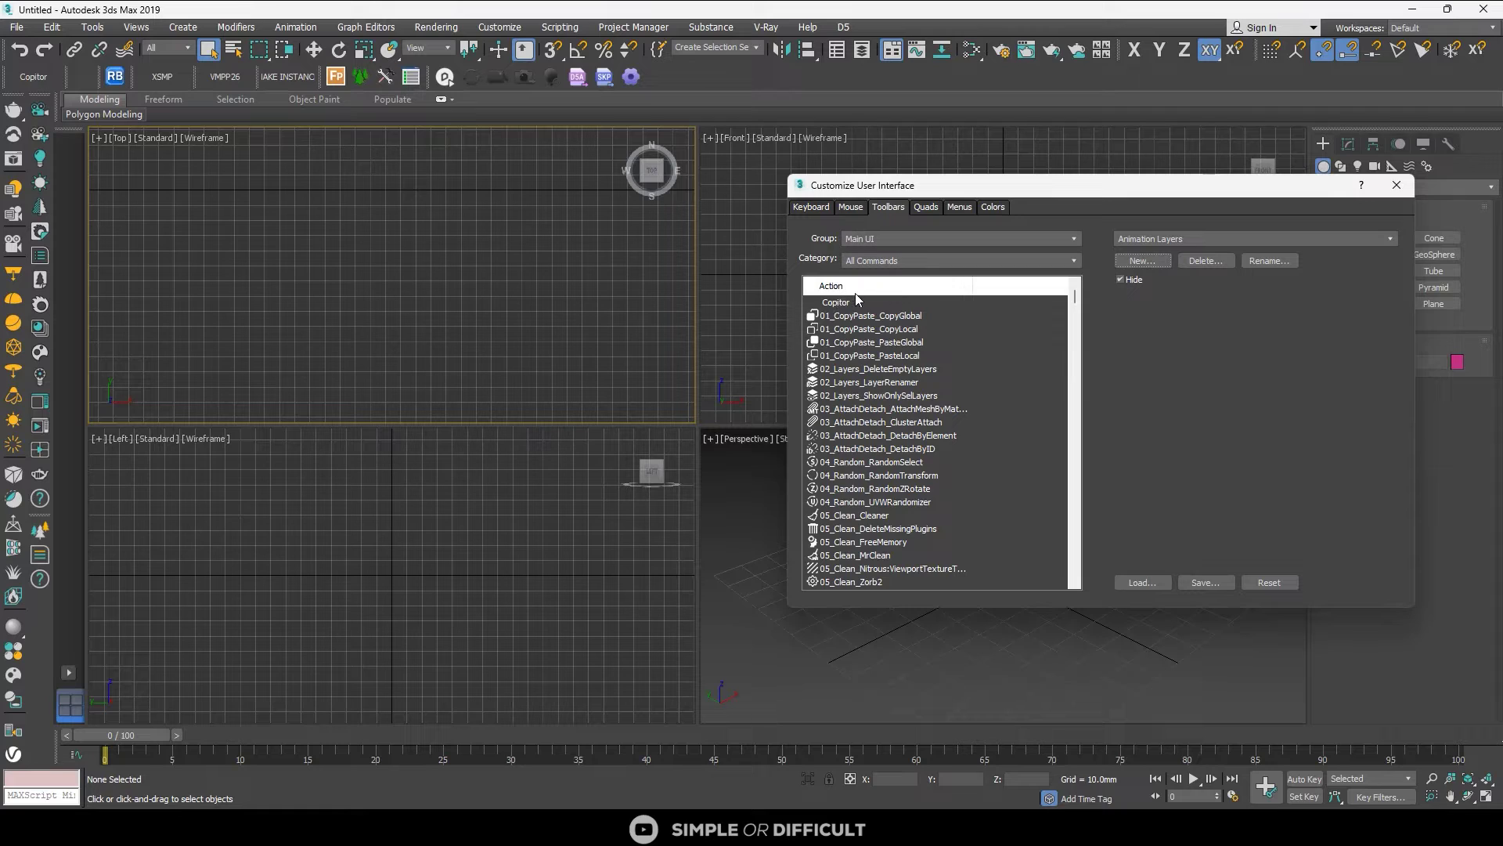
pyautogui.click(1136, 259)
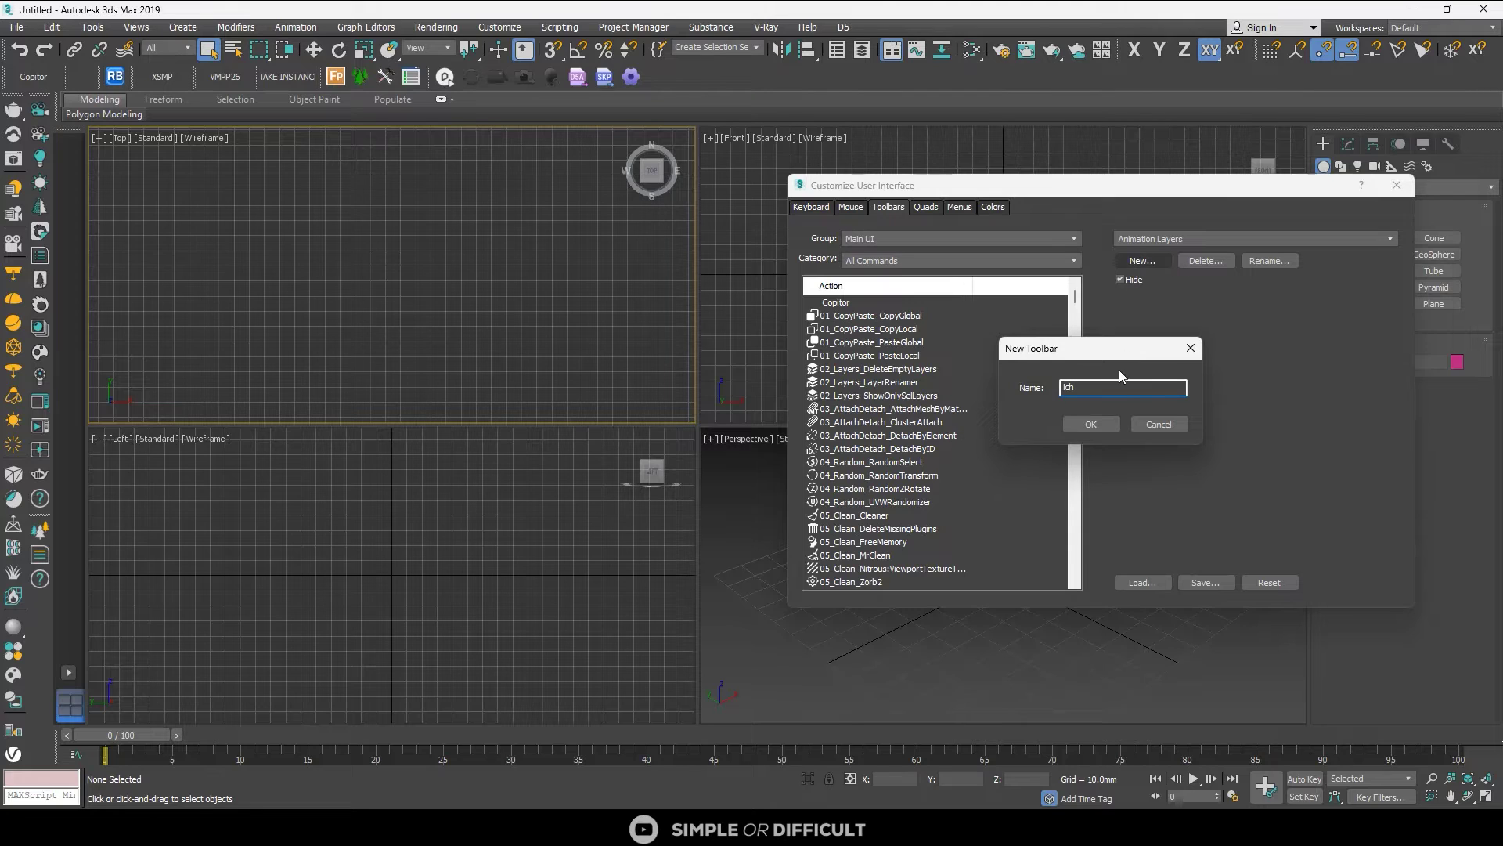
pyautogui.moveTo(1099, 393); pyautogui.dragTo(1000, 391)
pyautogui.write('ICH')
pyautogui.click(1088, 423)
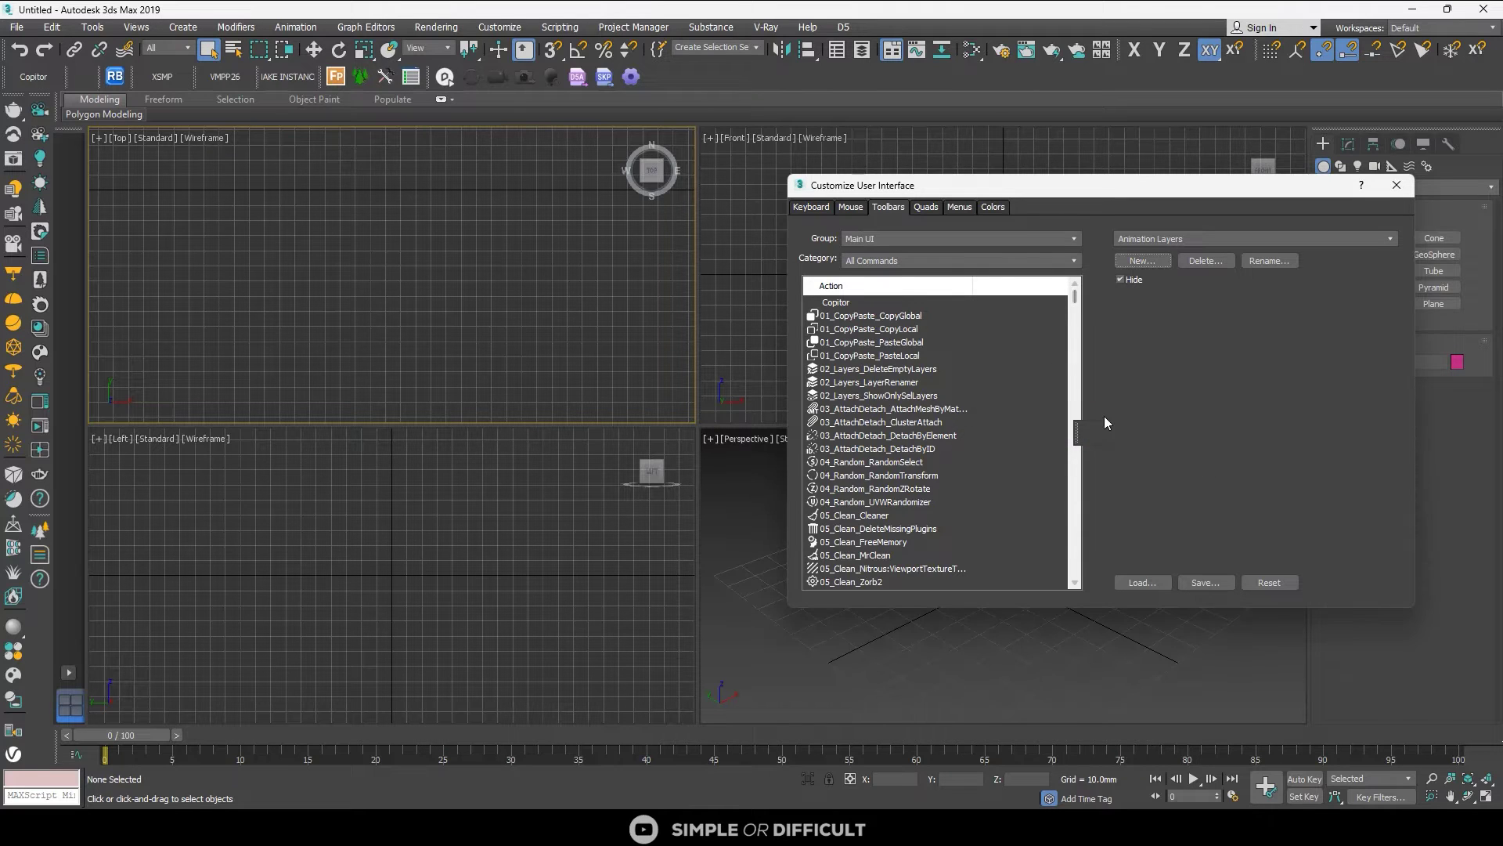
# Place the empty ICH toolbar over the Top viewport and add the Image Comp Helper action to it
pyautogui.click(1076, 432)
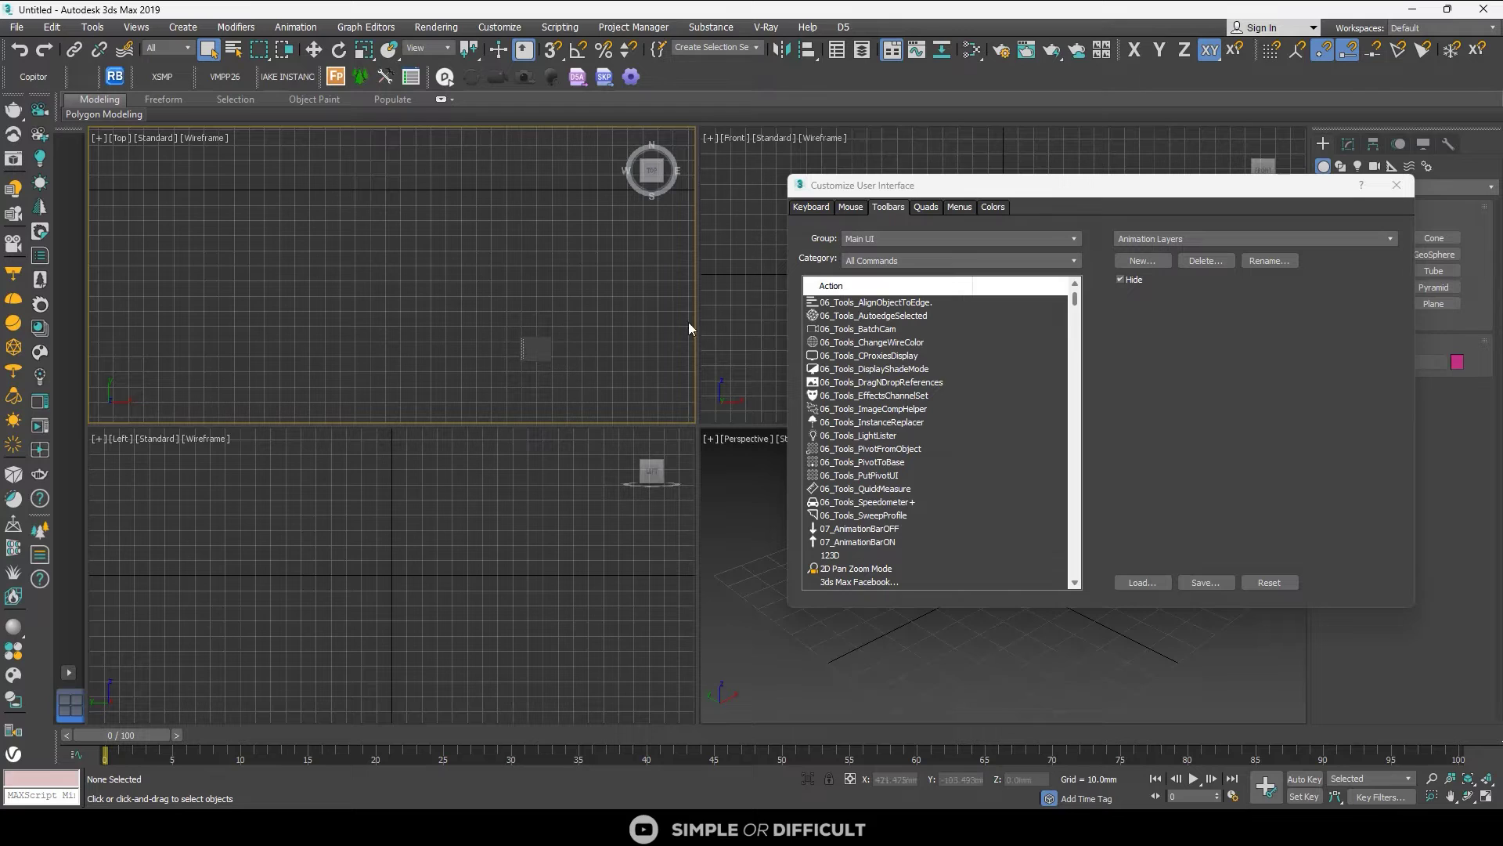
pyautogui.click(881, 342)
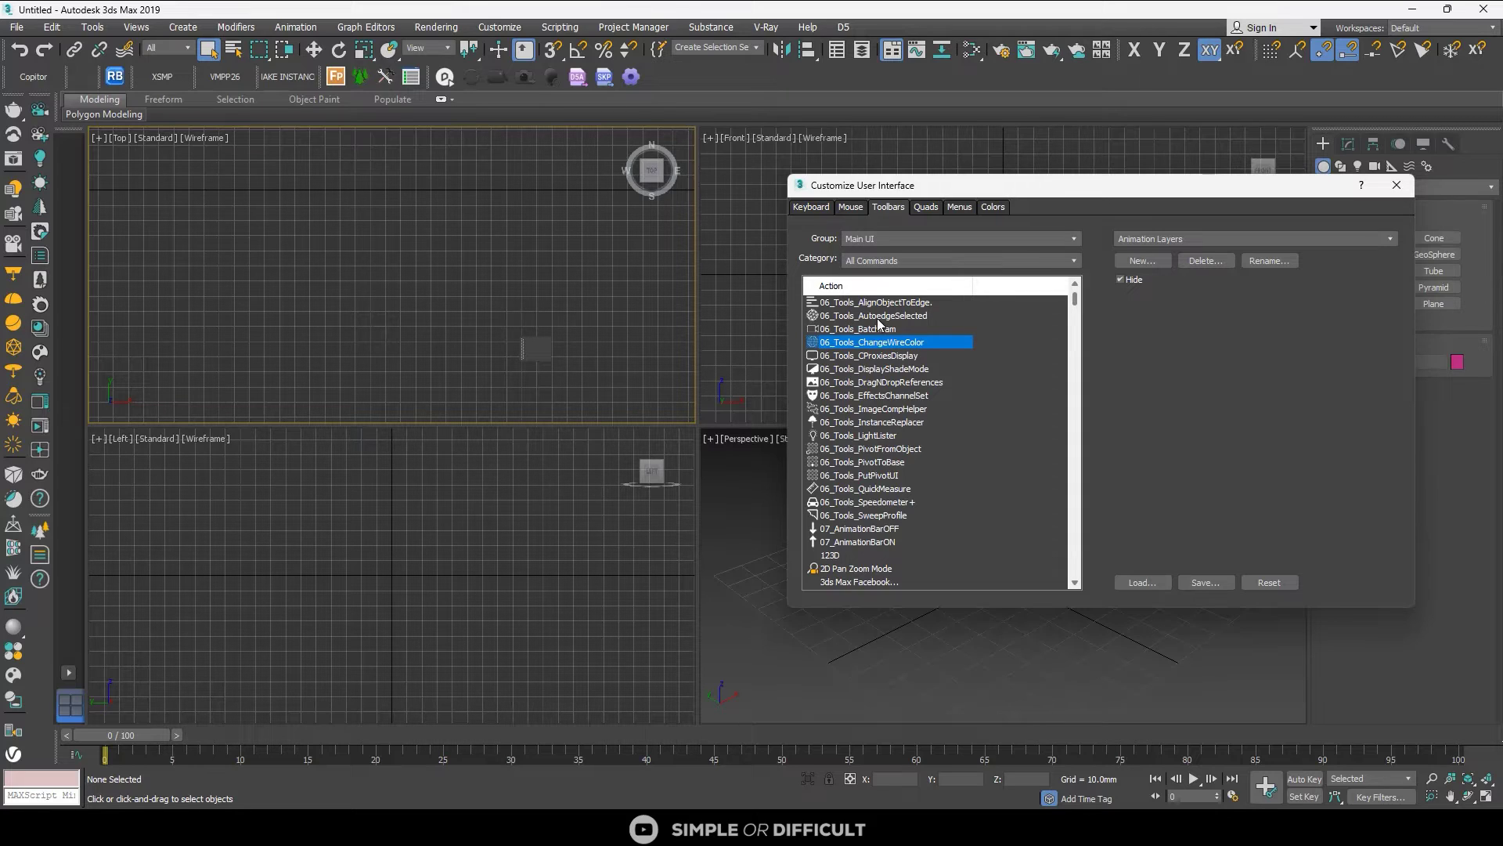
pyautogui.click(879, 316)
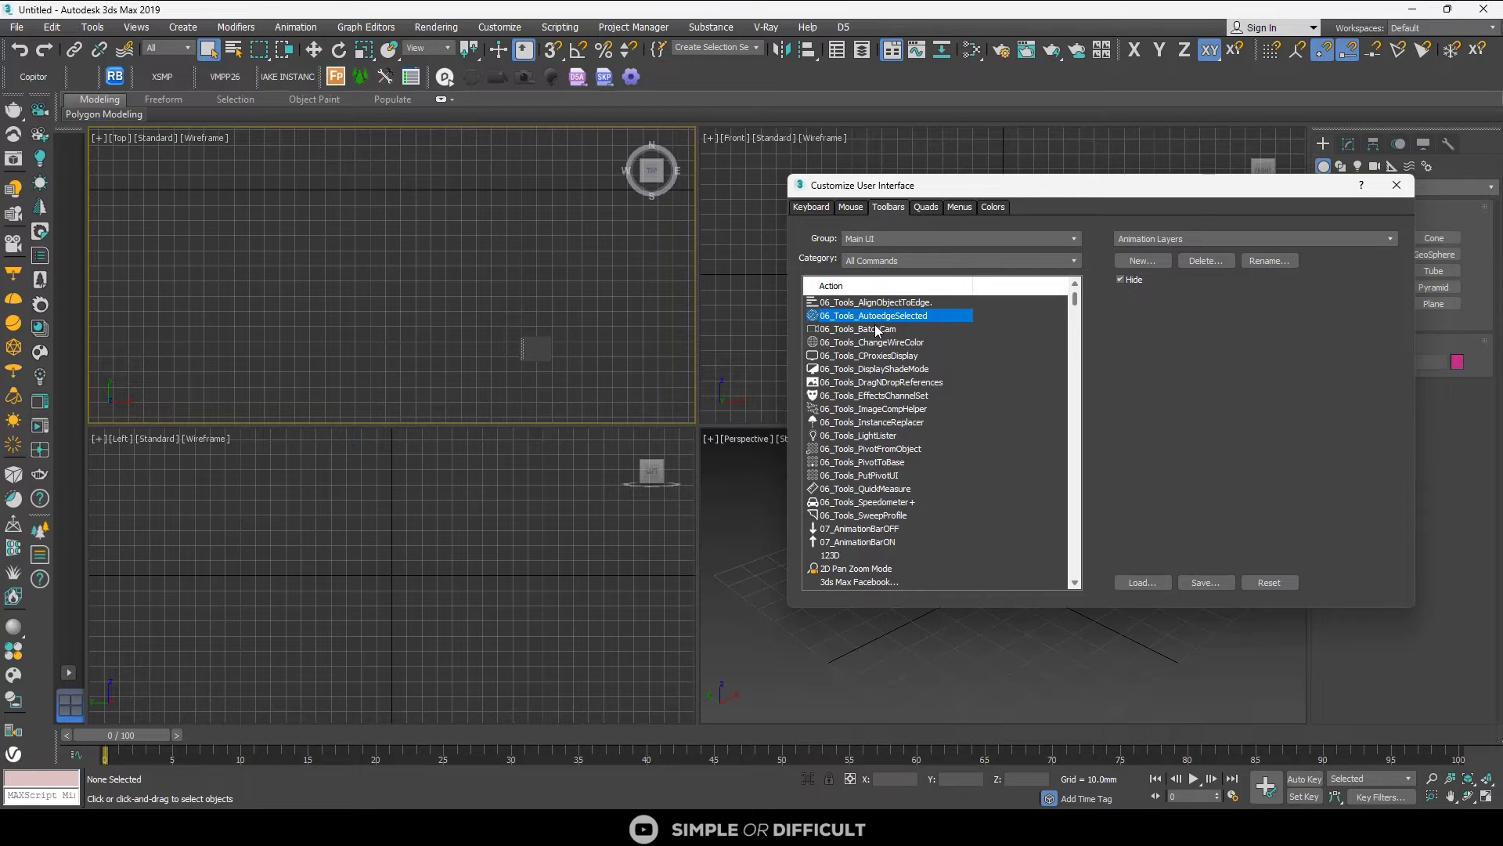
pyautogui.write('im')
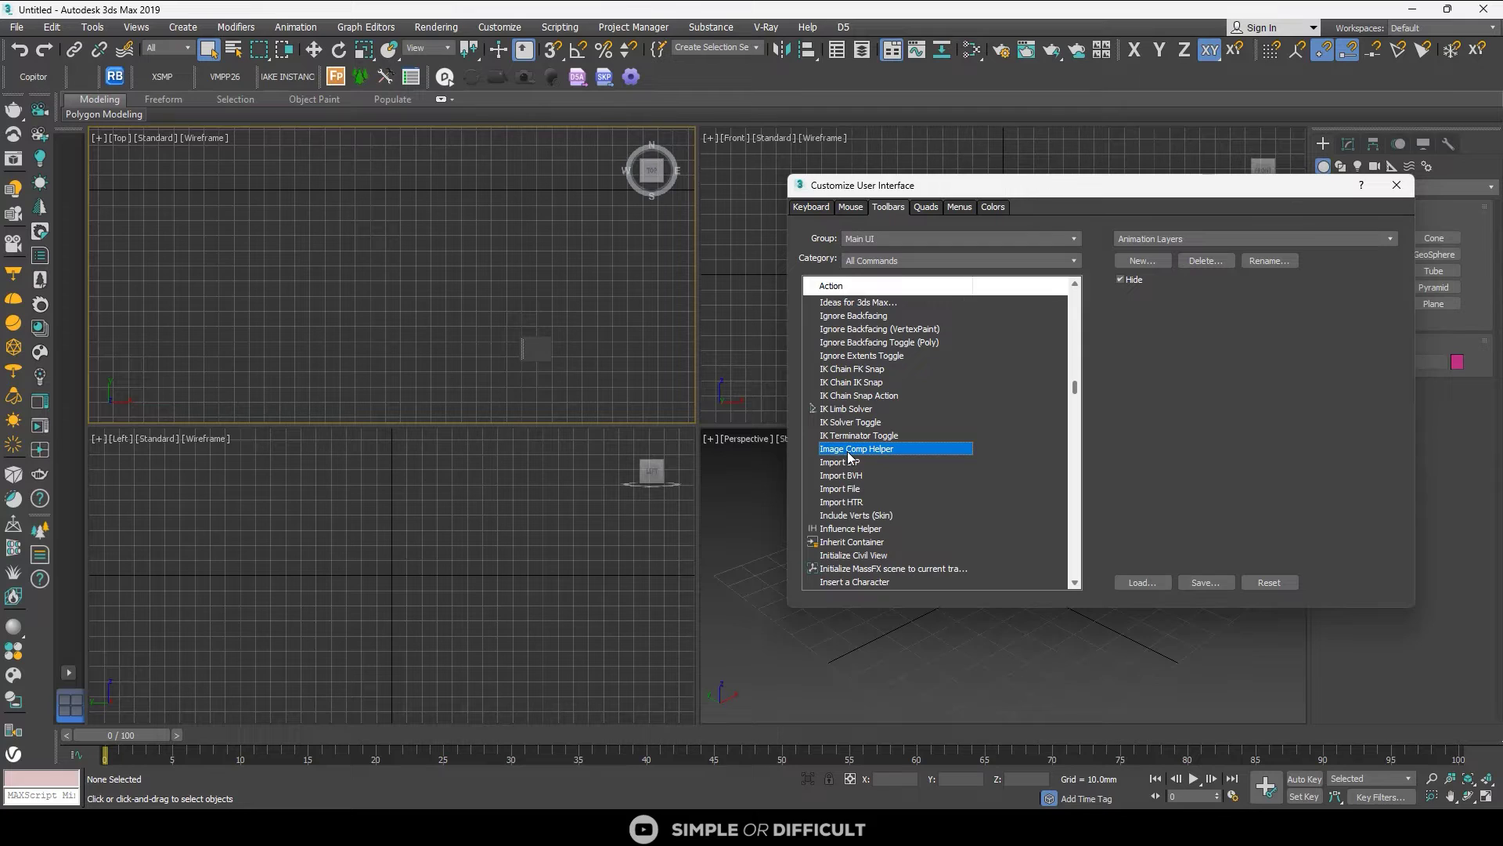
pyautogui.moveTo(849, 458); pyautogui.dragTo(547, 382)
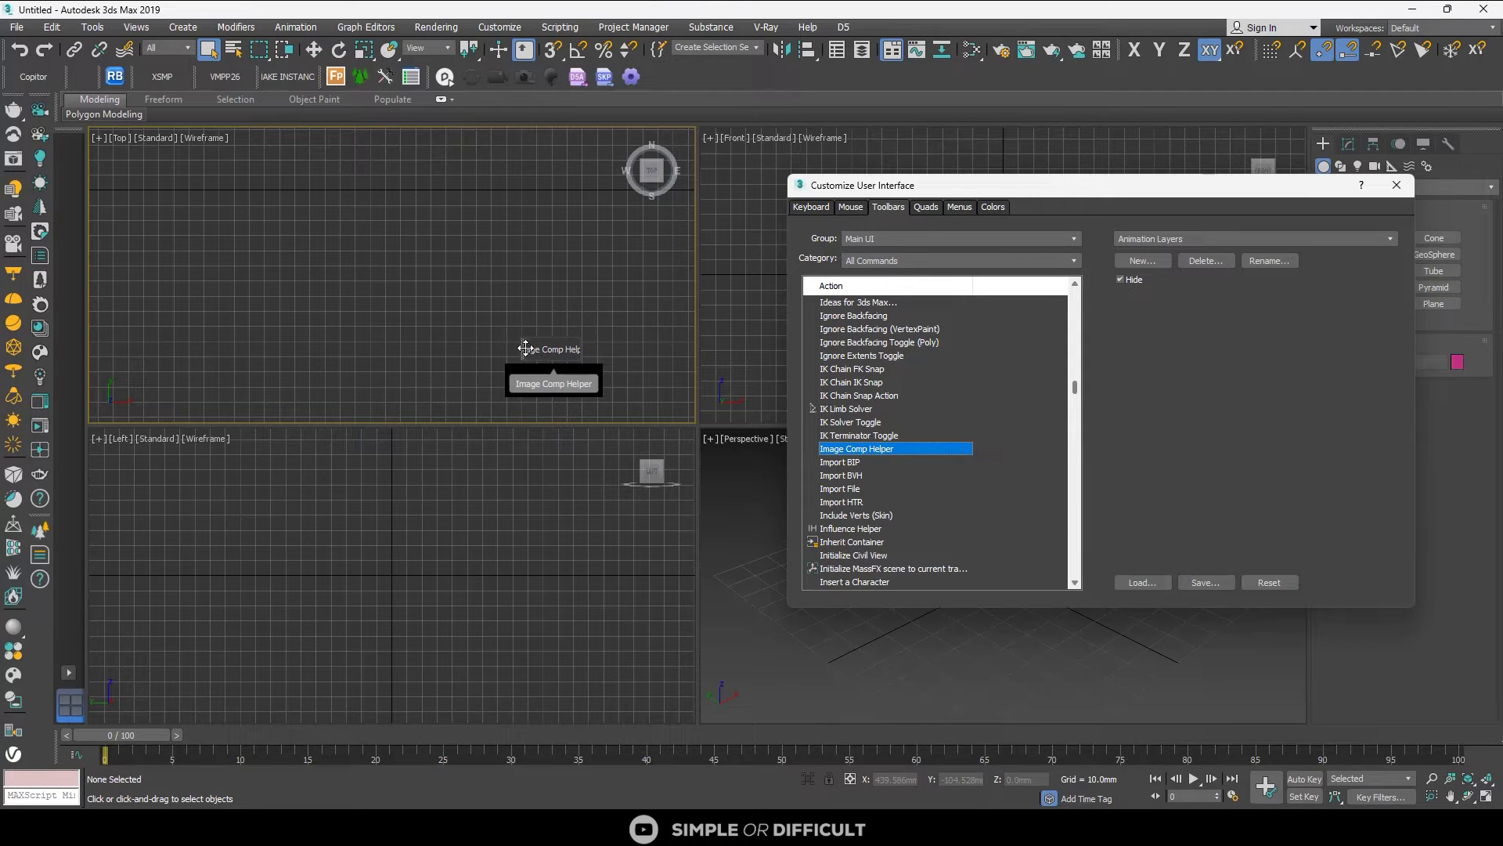
# Dock the ICH toolbar beside the Copitor toolbar and close the Customize User Interface dialog
pyautogui.moveTo(525, 348); pyautogui.dragTo(100, 98)
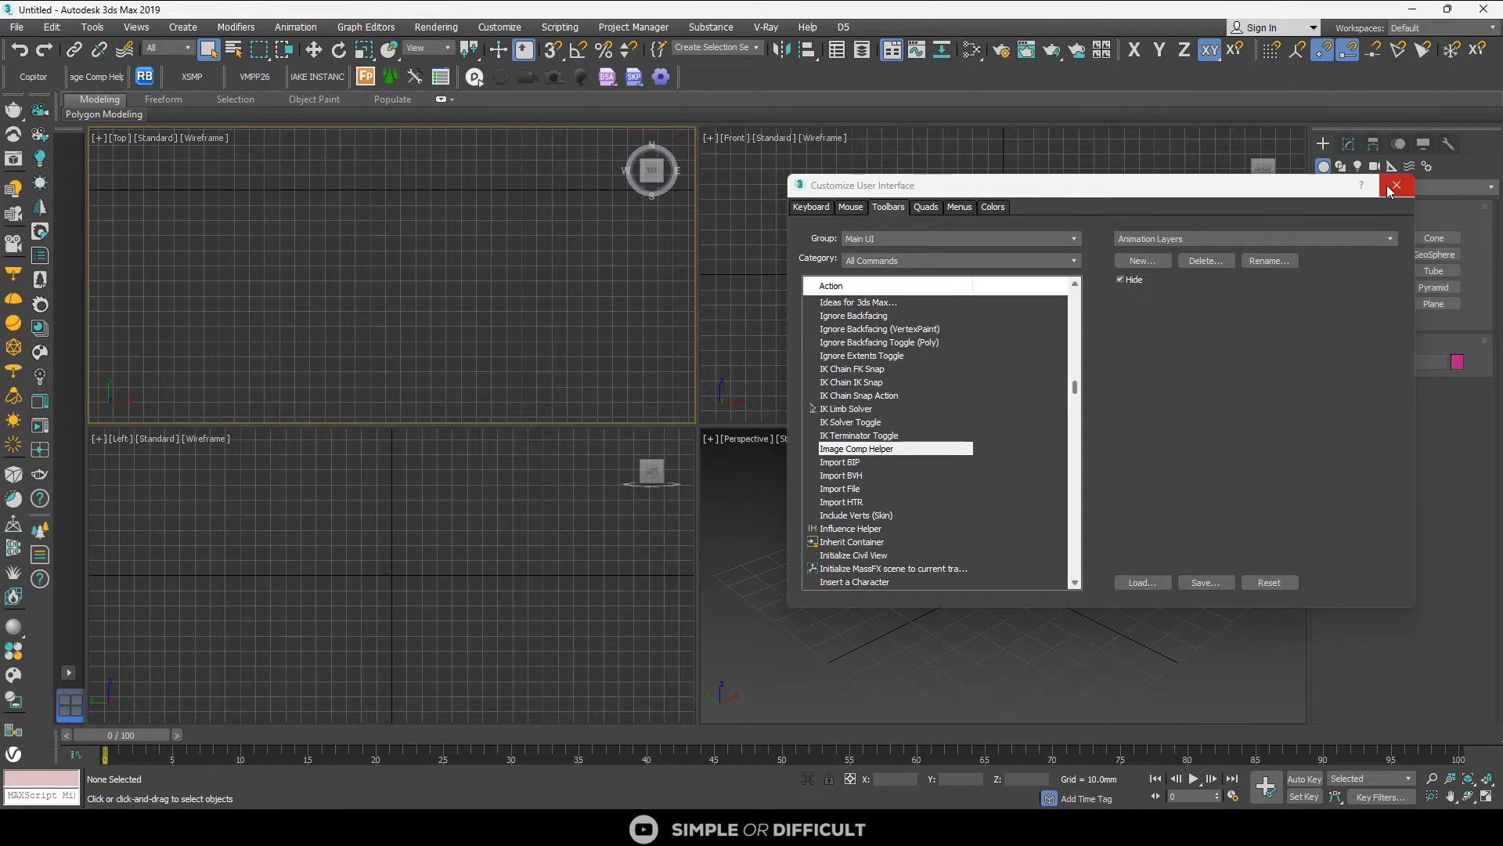
pyautogui.click(1390, 189)
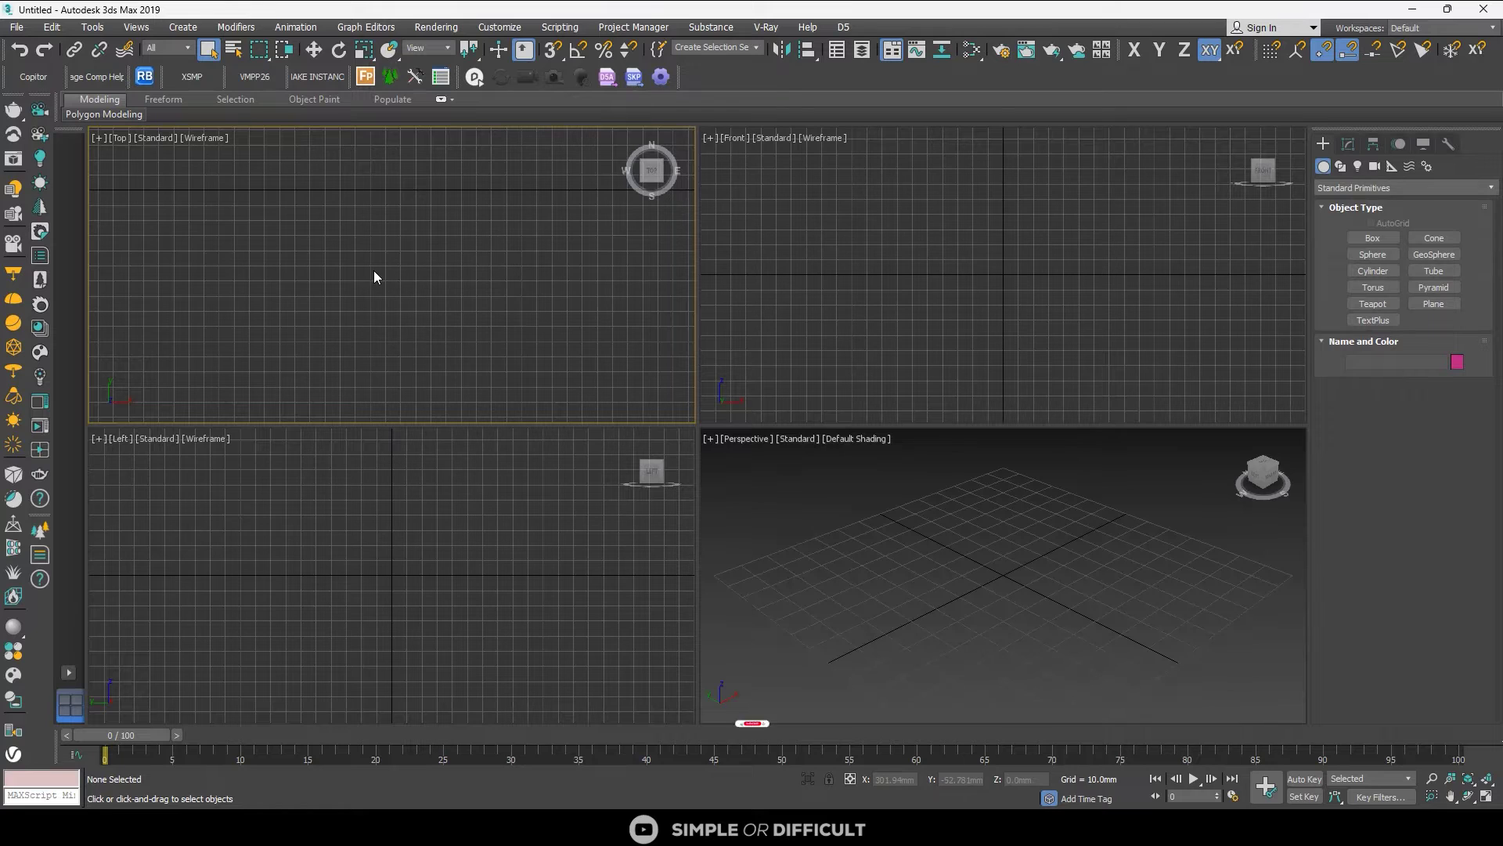
# Open Image Comp Helper and move its window over the inner edge of the Top and Left viewports
pyautogui.click(96, 76)
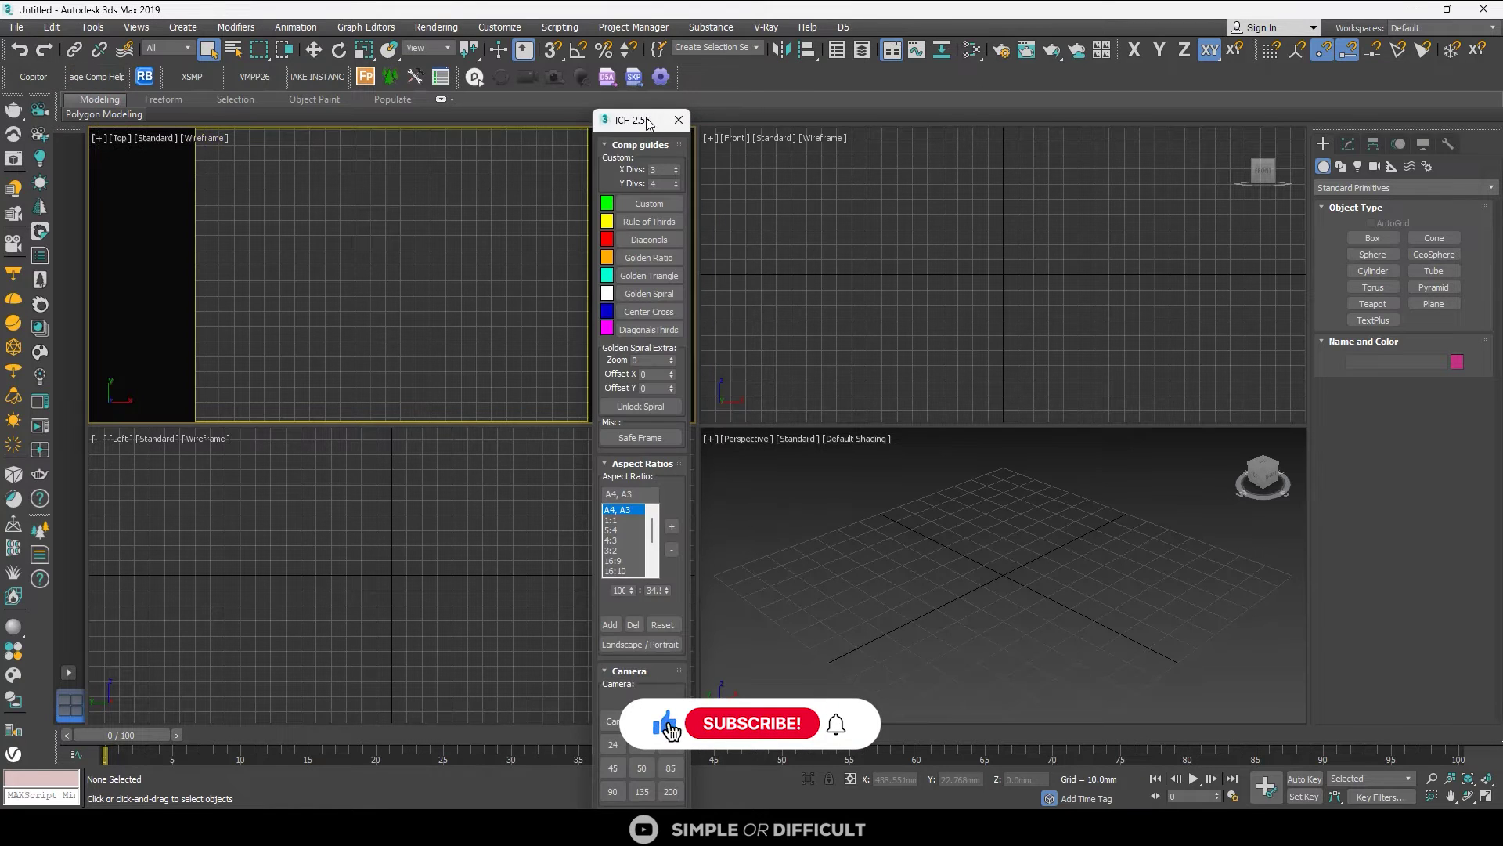
pyautogui.moveTo(647, 124); pyautogui.dragTo(361, 51)
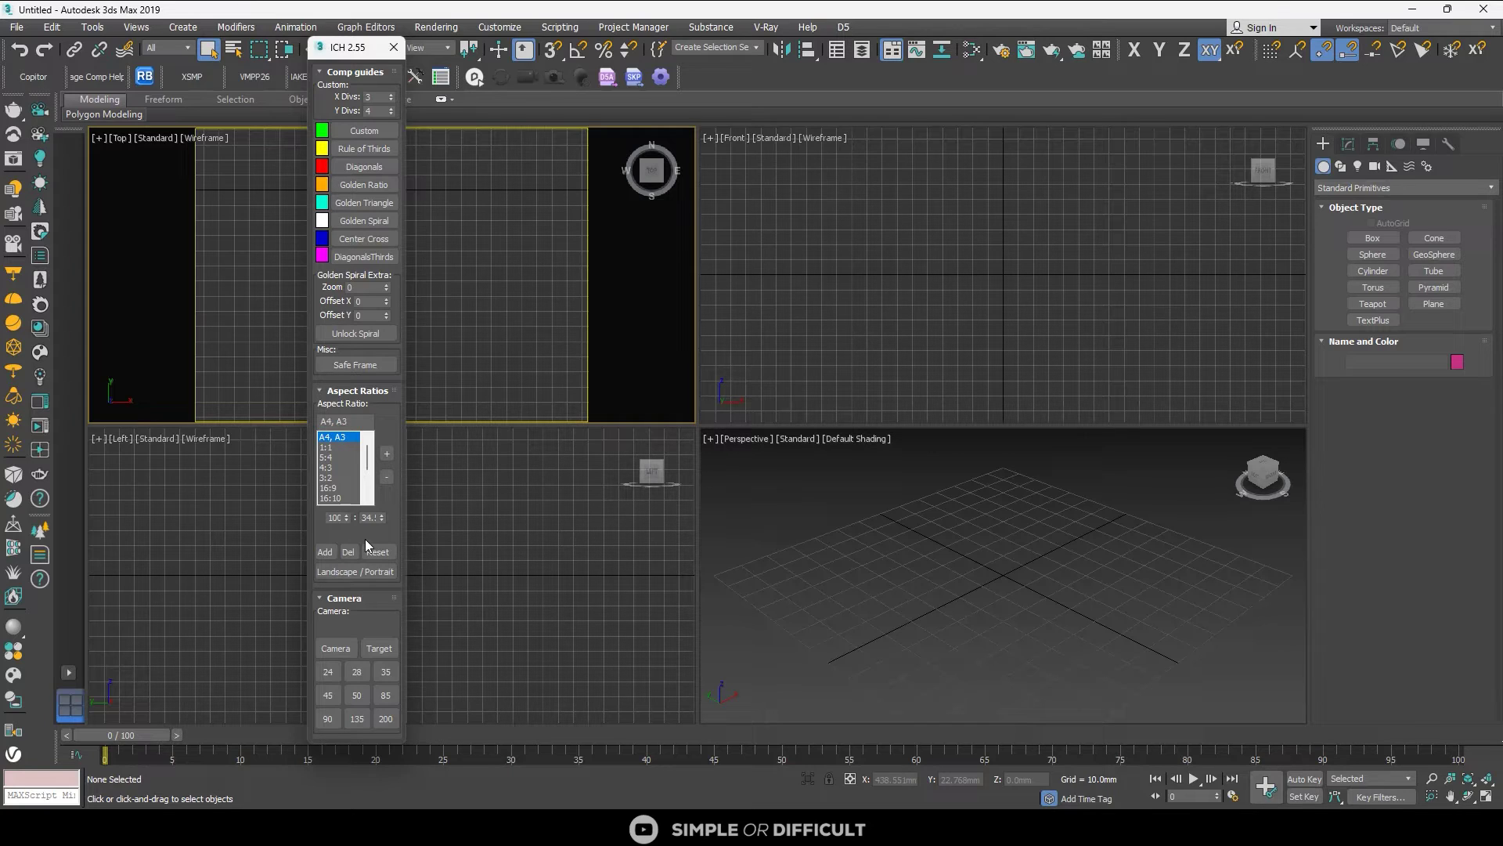
pyautogui.click(1011, 556)
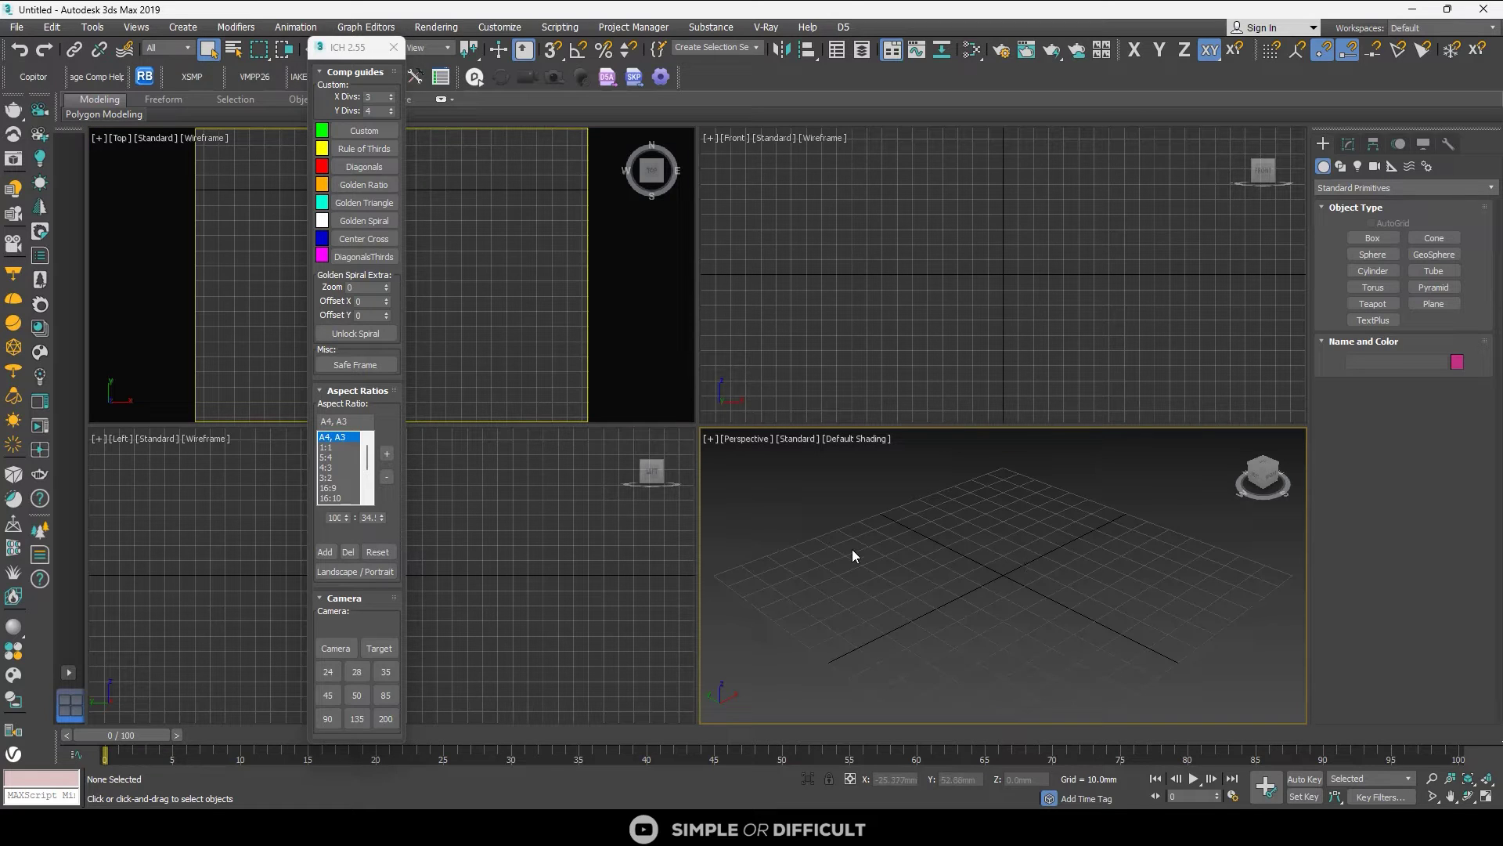
pyautogui.click(843, 297)
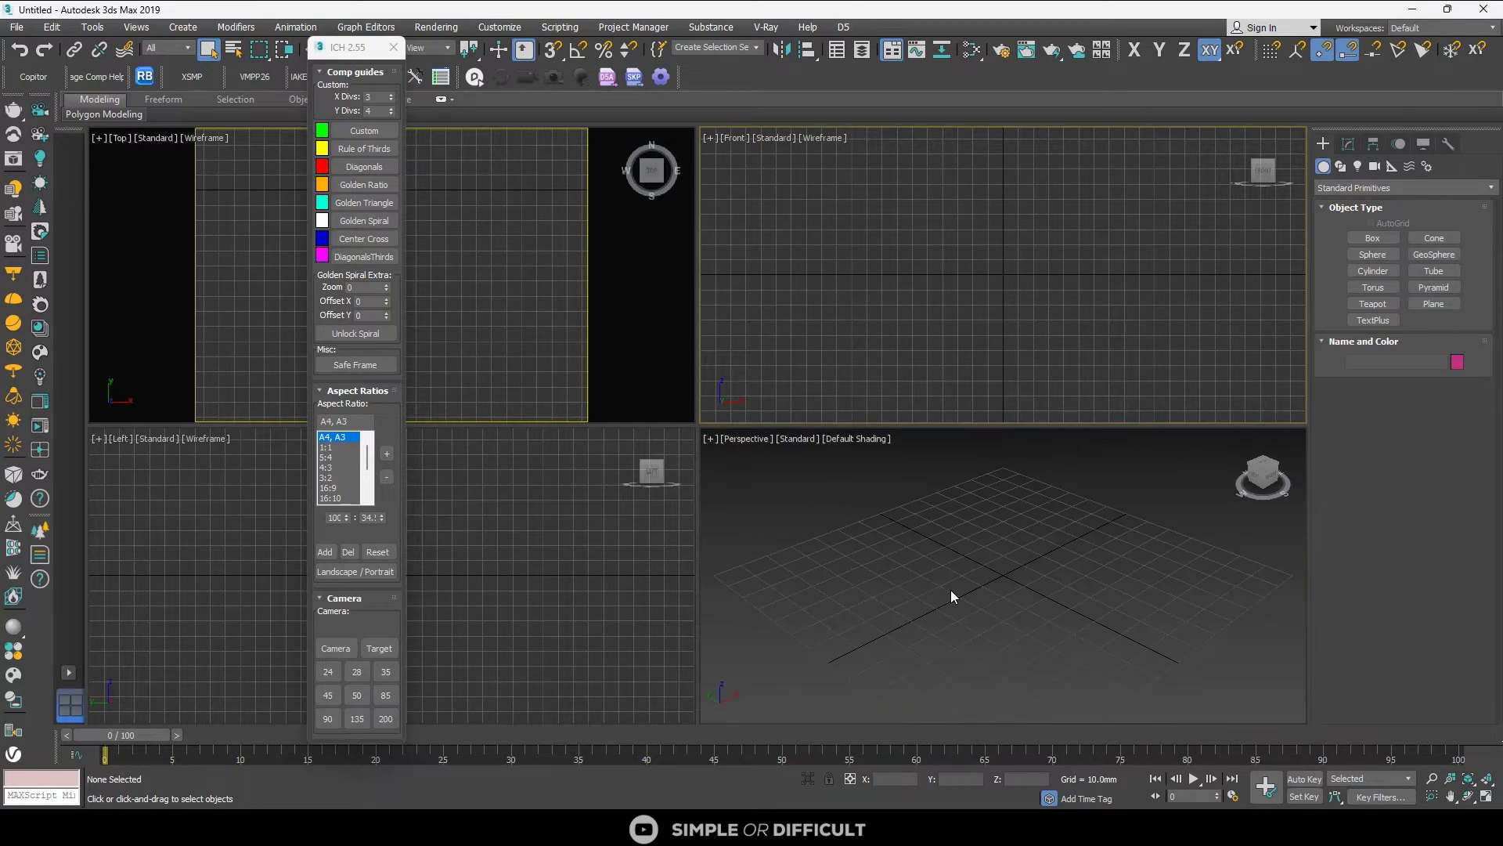
# Close Image Comp Helper and relaunch it with the Perspective viewport active so its frame applies there
pyautogui.click(864, 532)
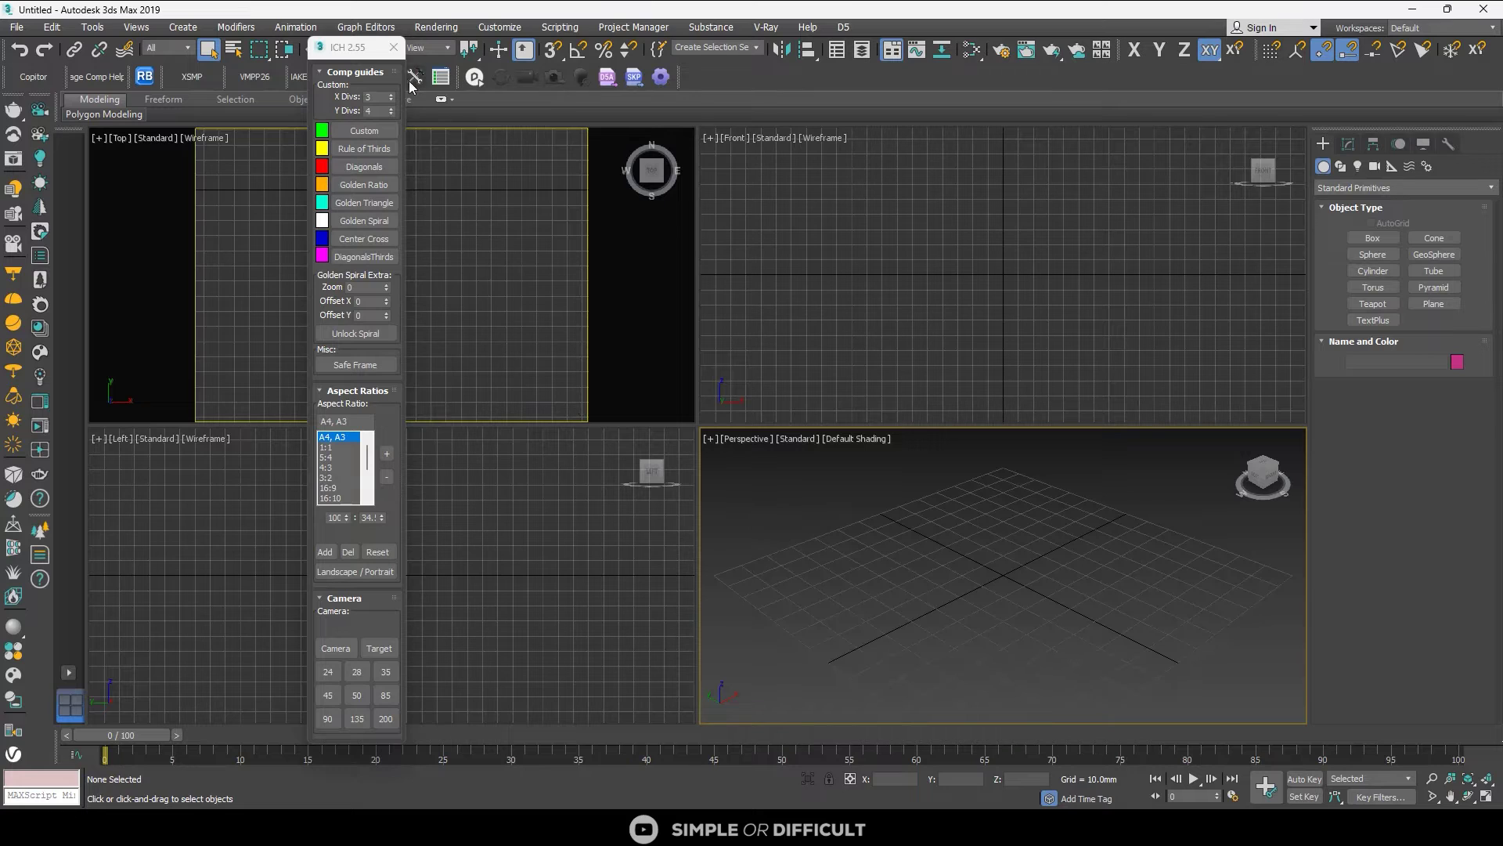
pyautogui.click(394, 47)
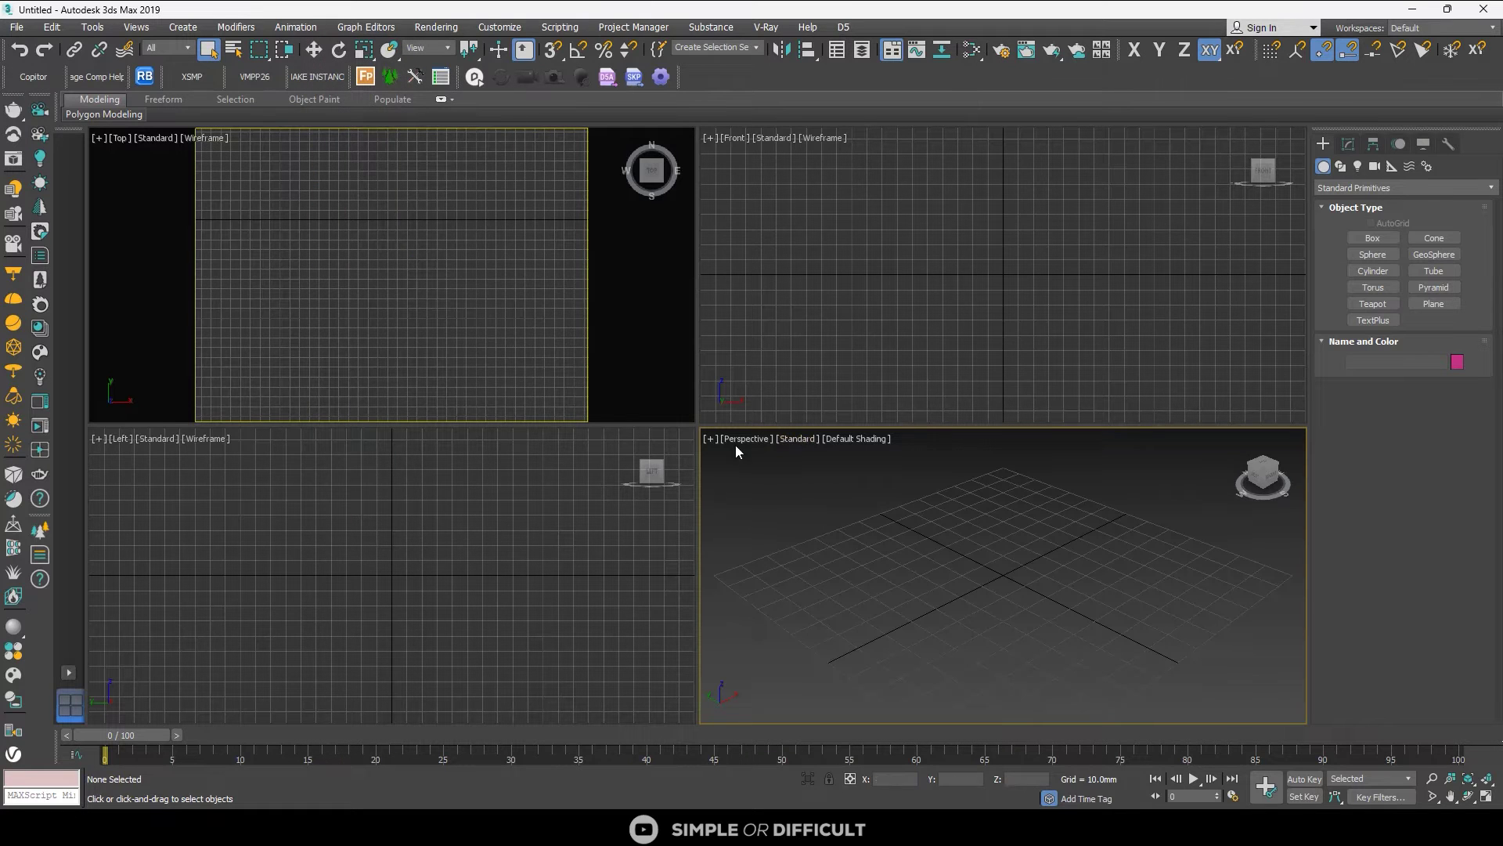
pyautogui.click(79, 73)
pyautogui.scroll(-2, 891, 534)
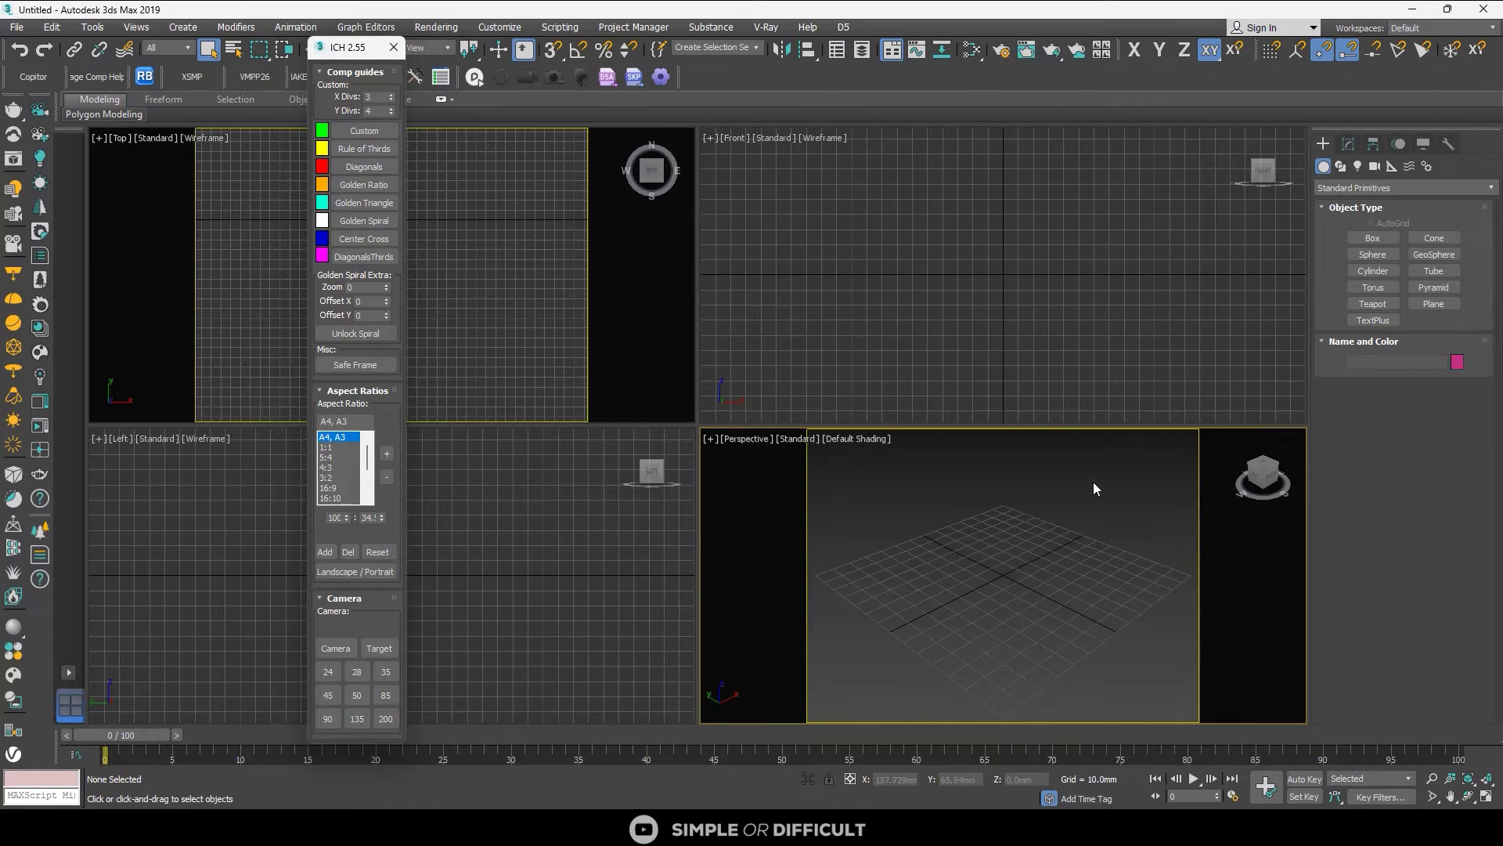
# Create a box about 62 mm long, 26 mm wide and 24 mm high at the centre of the Perspective grid
pyautogui.click(1382, 237)
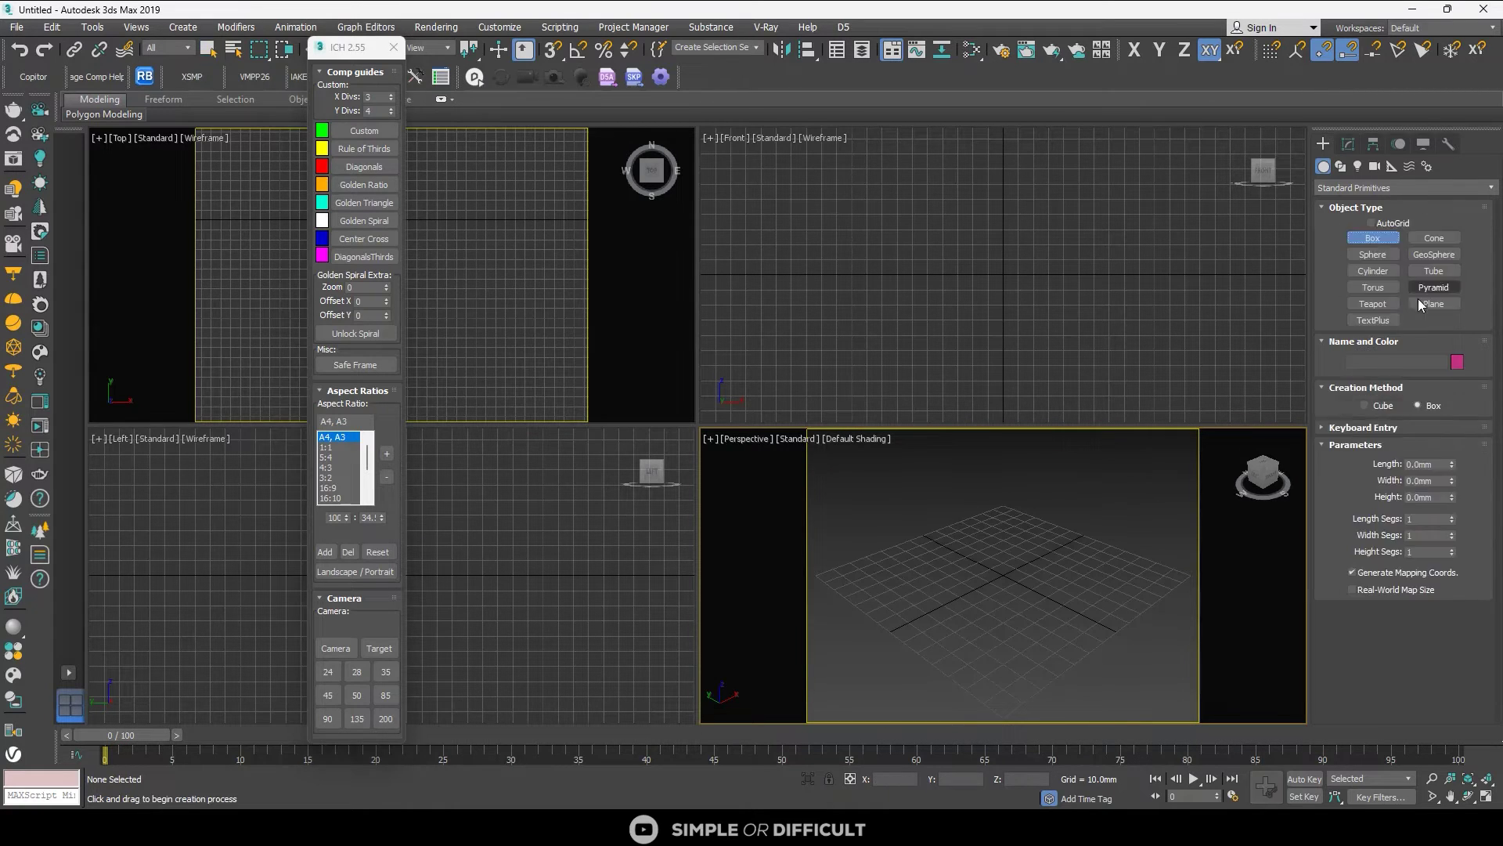
pyautogui.moveTo(940, 565); pyautogui.dragTo(1055, 583)
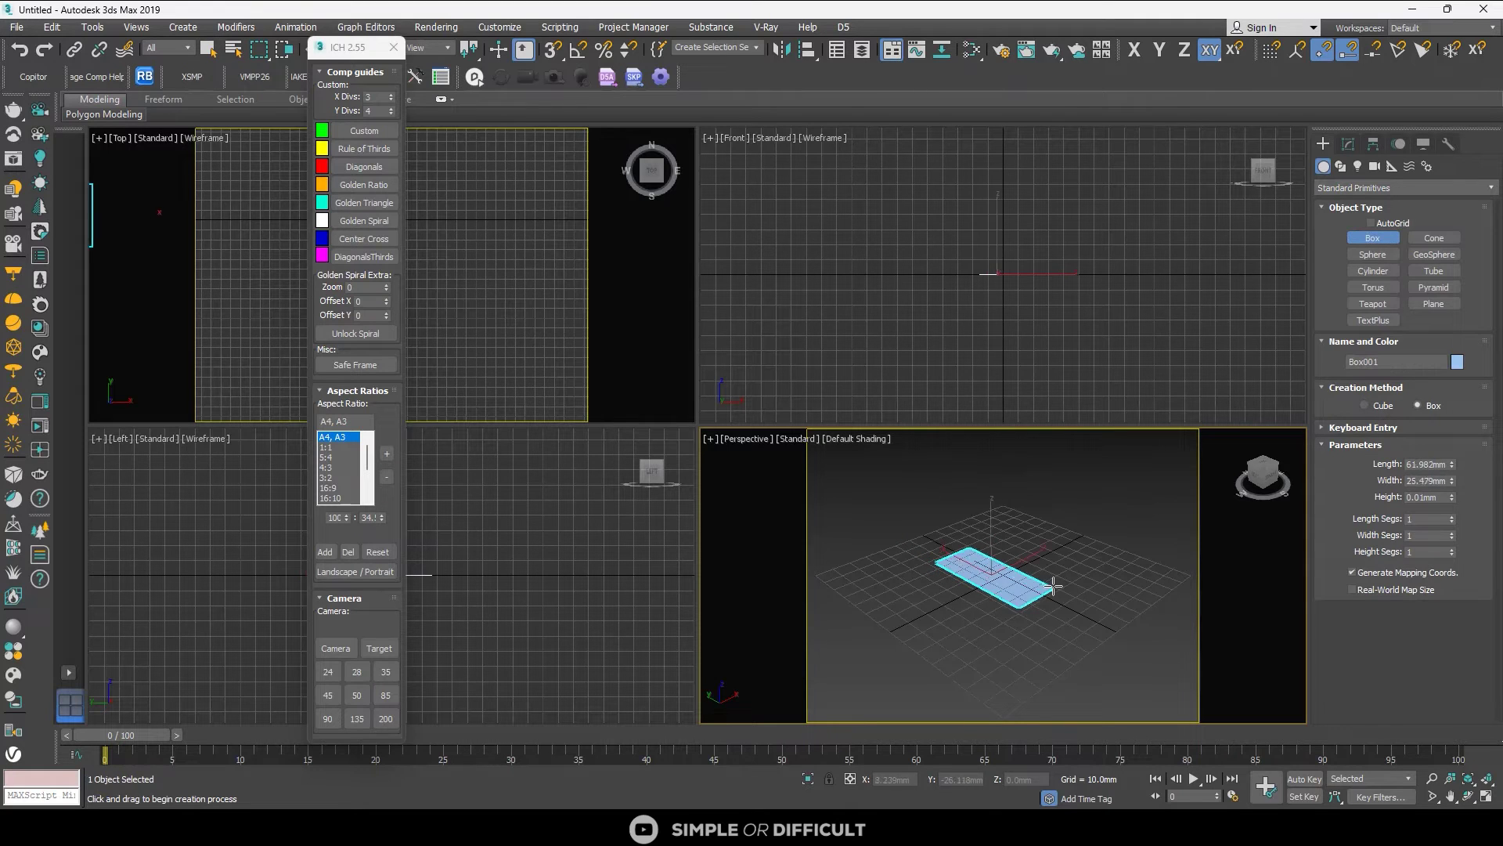
pyautogui.scroll(4, 1050, 540)
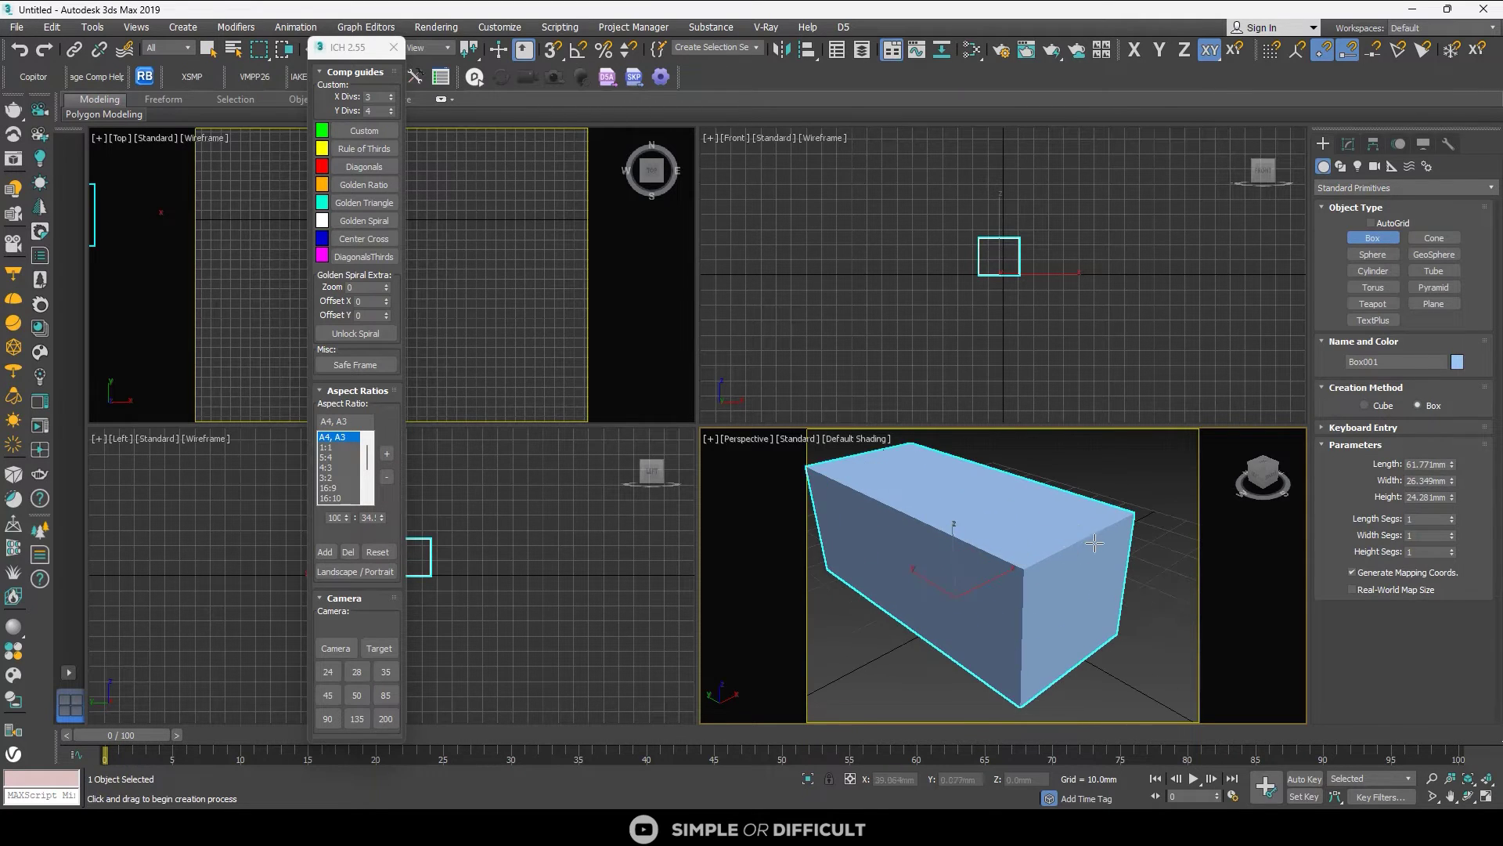
pyautogui.scroll(-1, 1094, 542)
# Turn on the Custom composition guide and set its X and Y divisions to 3 each
pyautogui.click(364, 130)
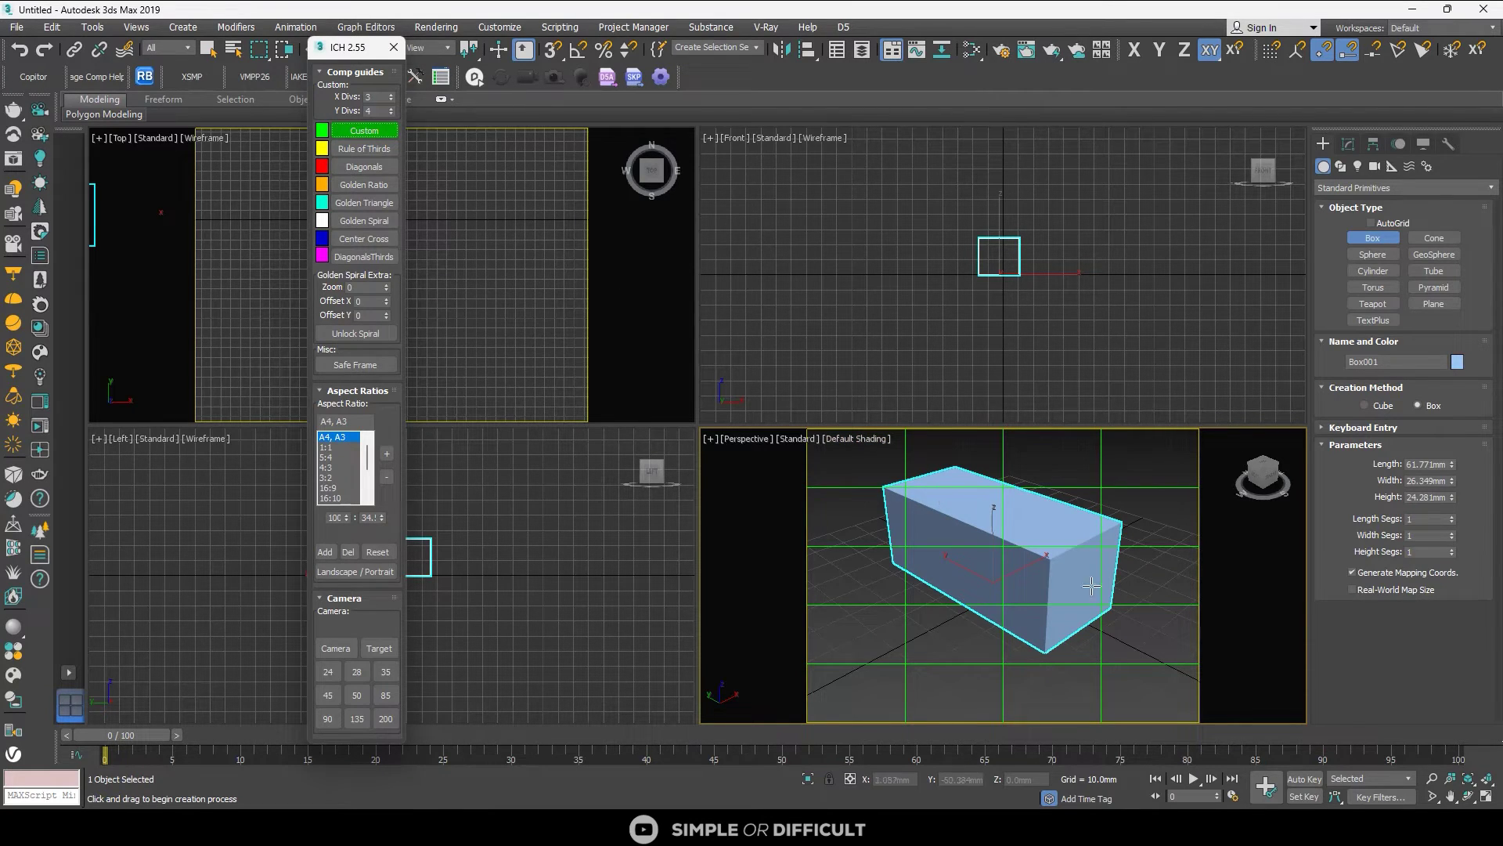
pyautogui.doubleClick(376, 111)
pyautogui.doubleClick(375, 97)
pyautogui.write('3')
pyautogui.press('Return')
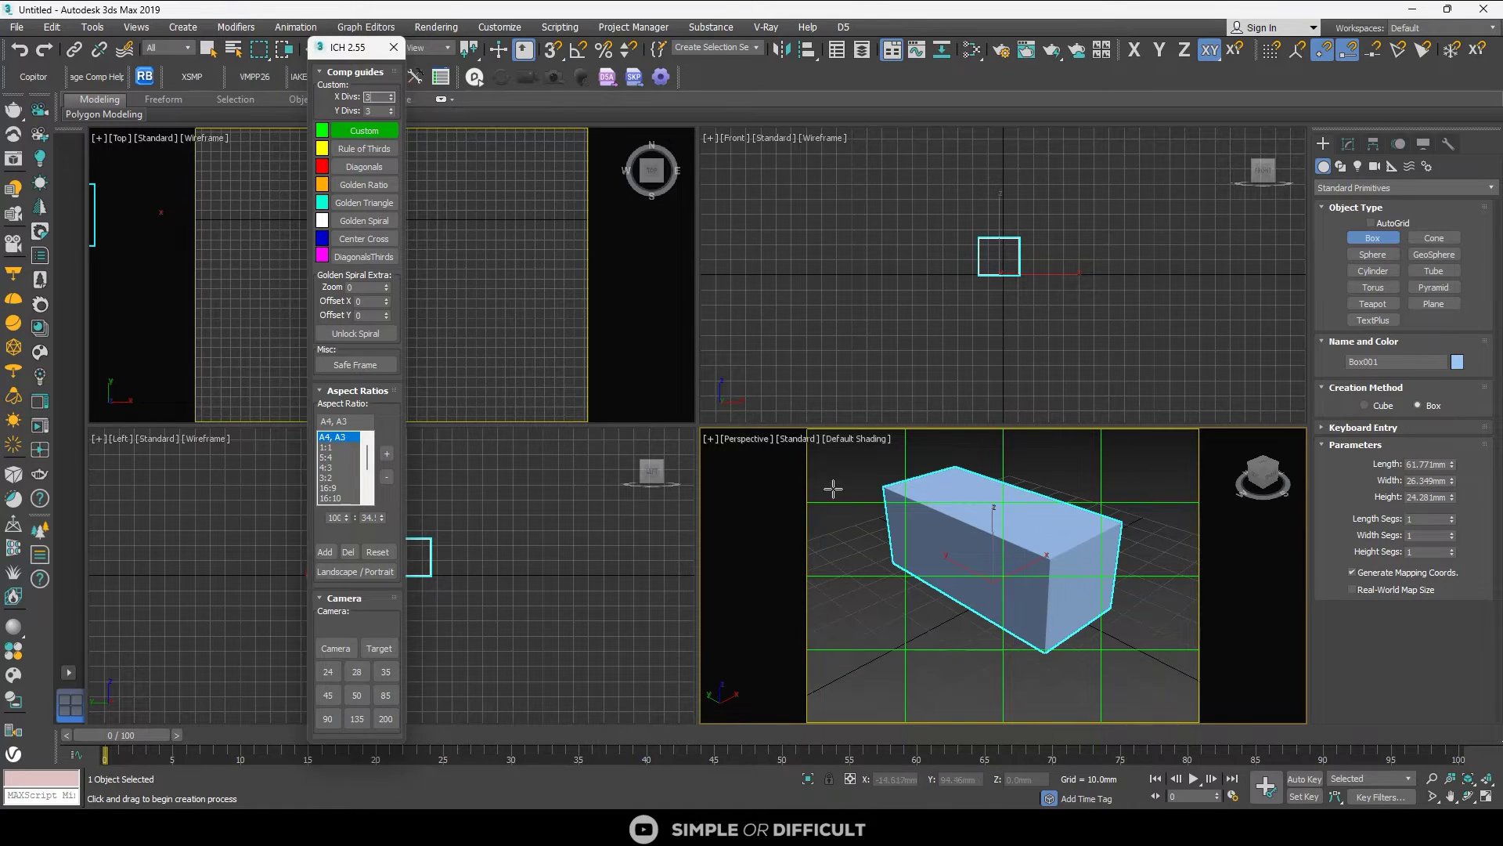
# Try 2 X divisions on the Custom guide, return them to 3 and set the Y divisions to 2
pyautogui.doubleClick(375, 111)
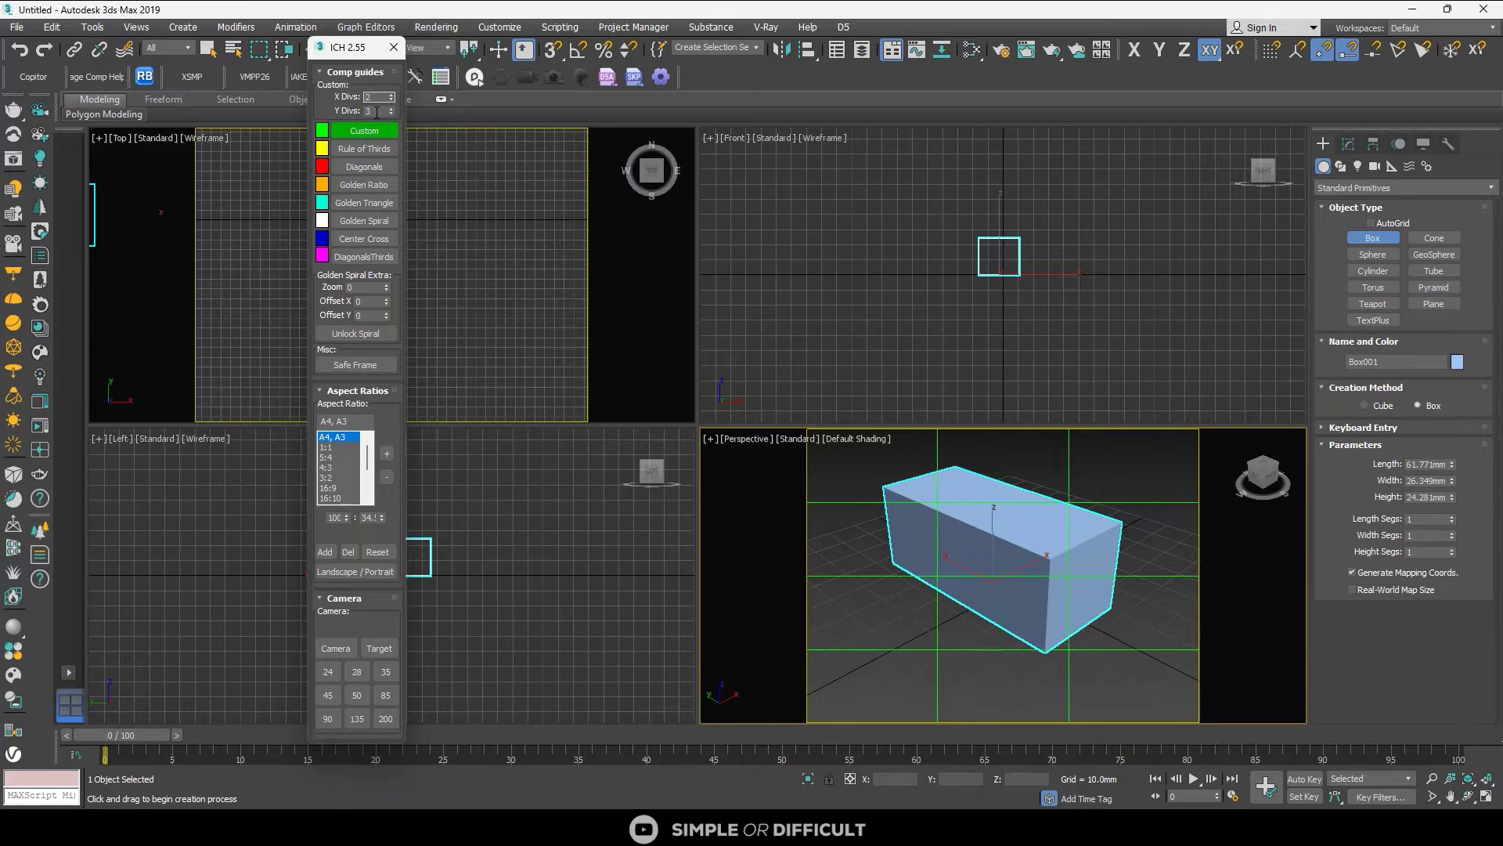
pyautogui.doubleClick(377, 98)
pyautogui.press('Tab')
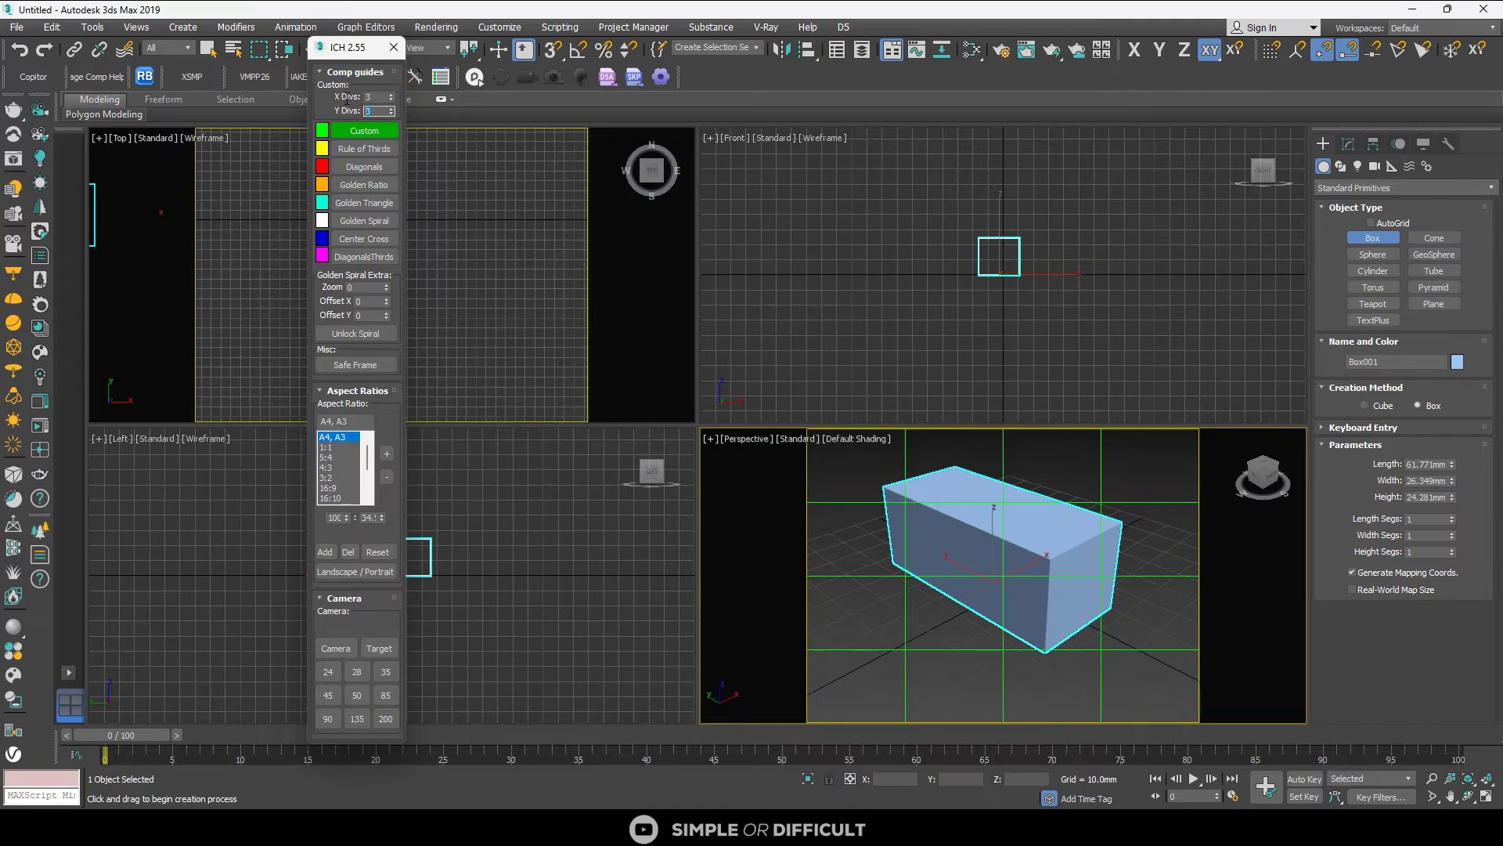
pyautogui.press('Return')
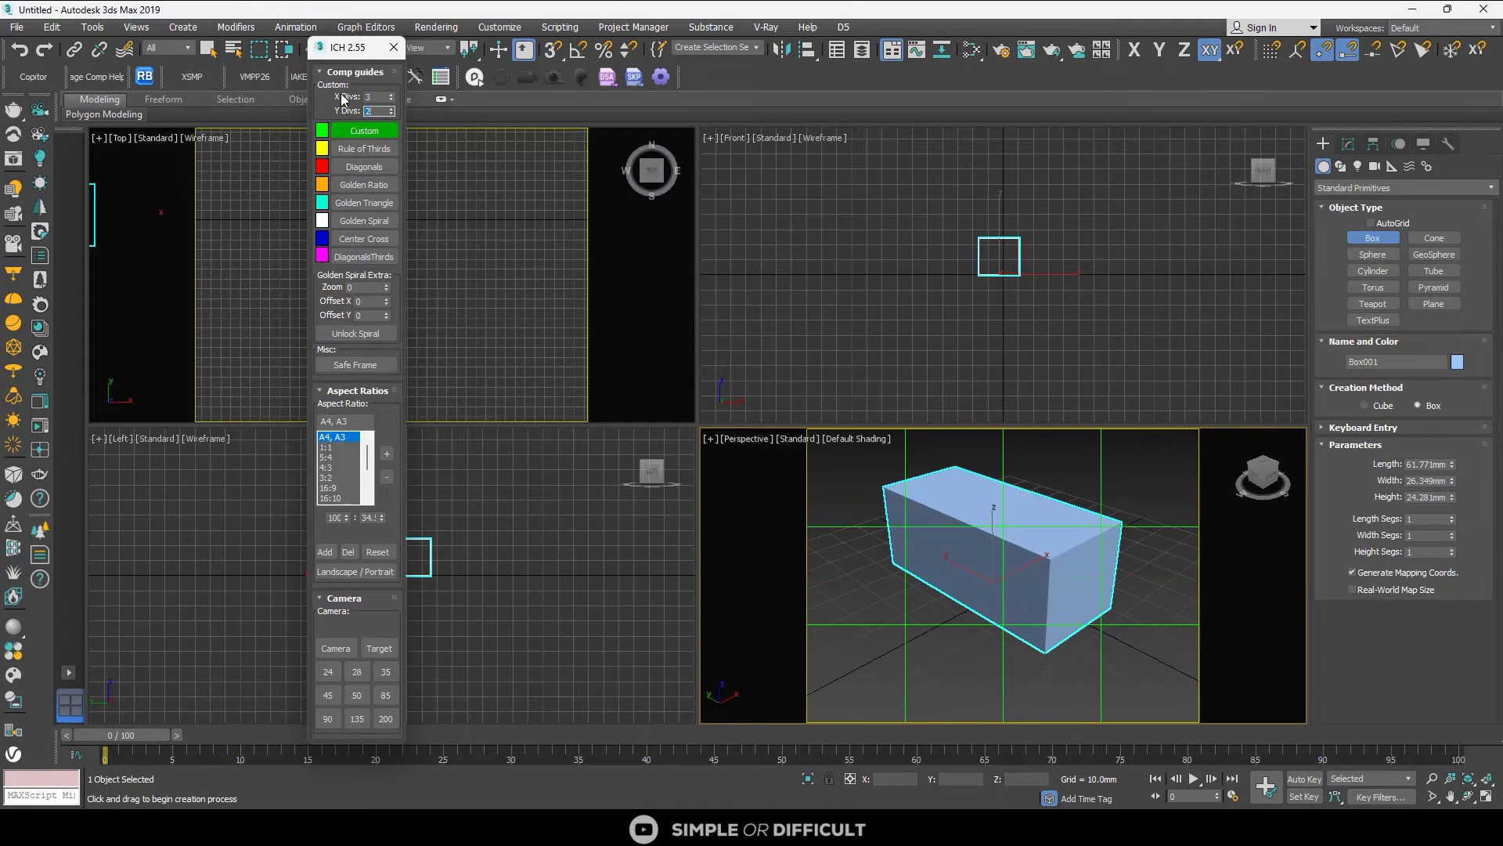
# Switch from the Custom guide to the Rule of Thirds guide and toggle other guides to compare them
pyautogui.click(344, 148)
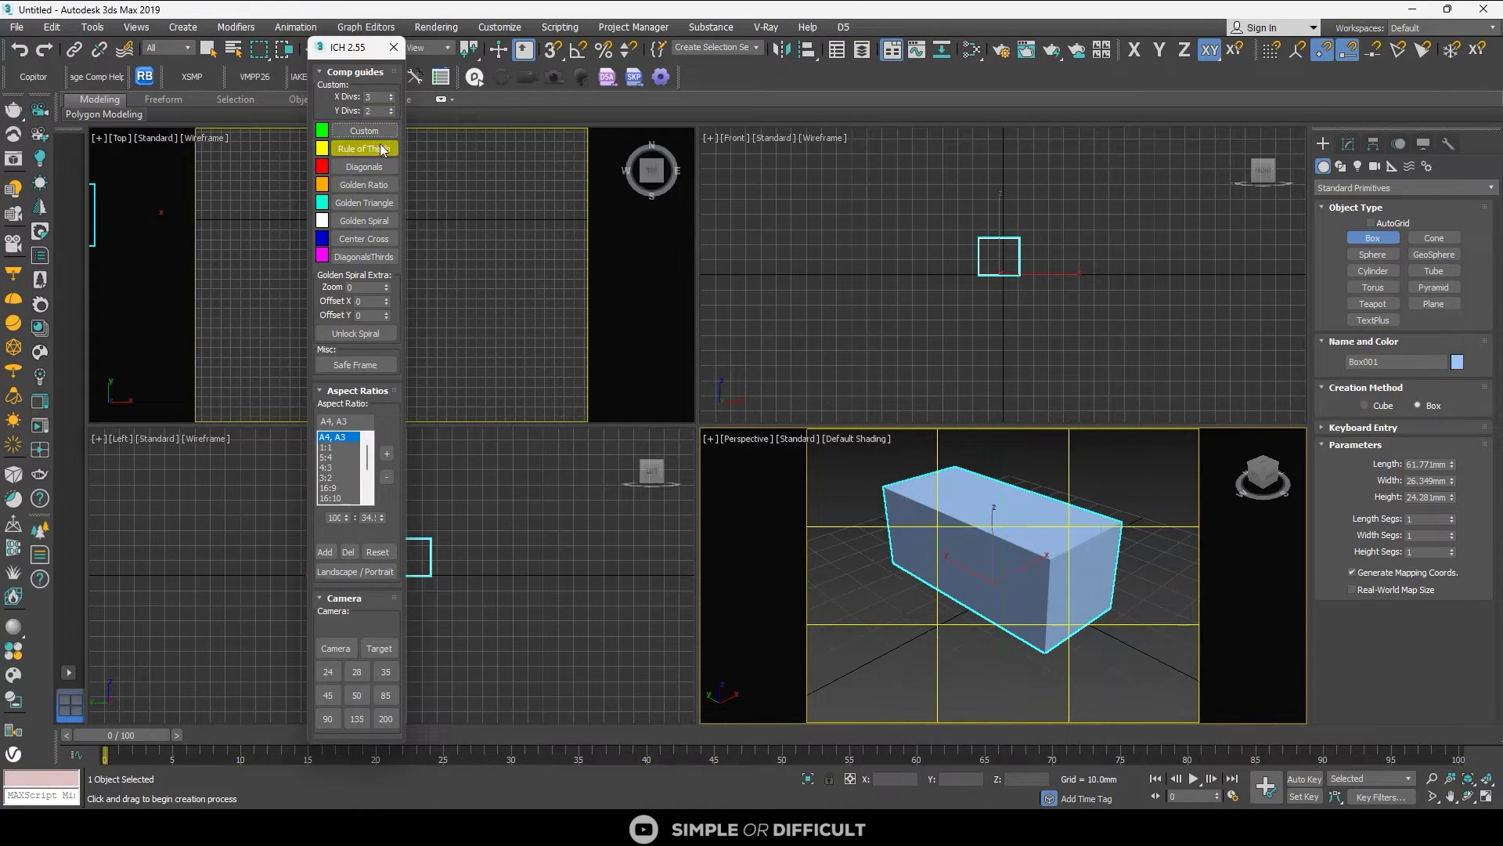
pyautogui.click(373, 131)
pyautogui.click(371, 134)
pyautogui.click(368, 166)
pyautogui.click(369, 130)
pyautogui.click(364, 166)
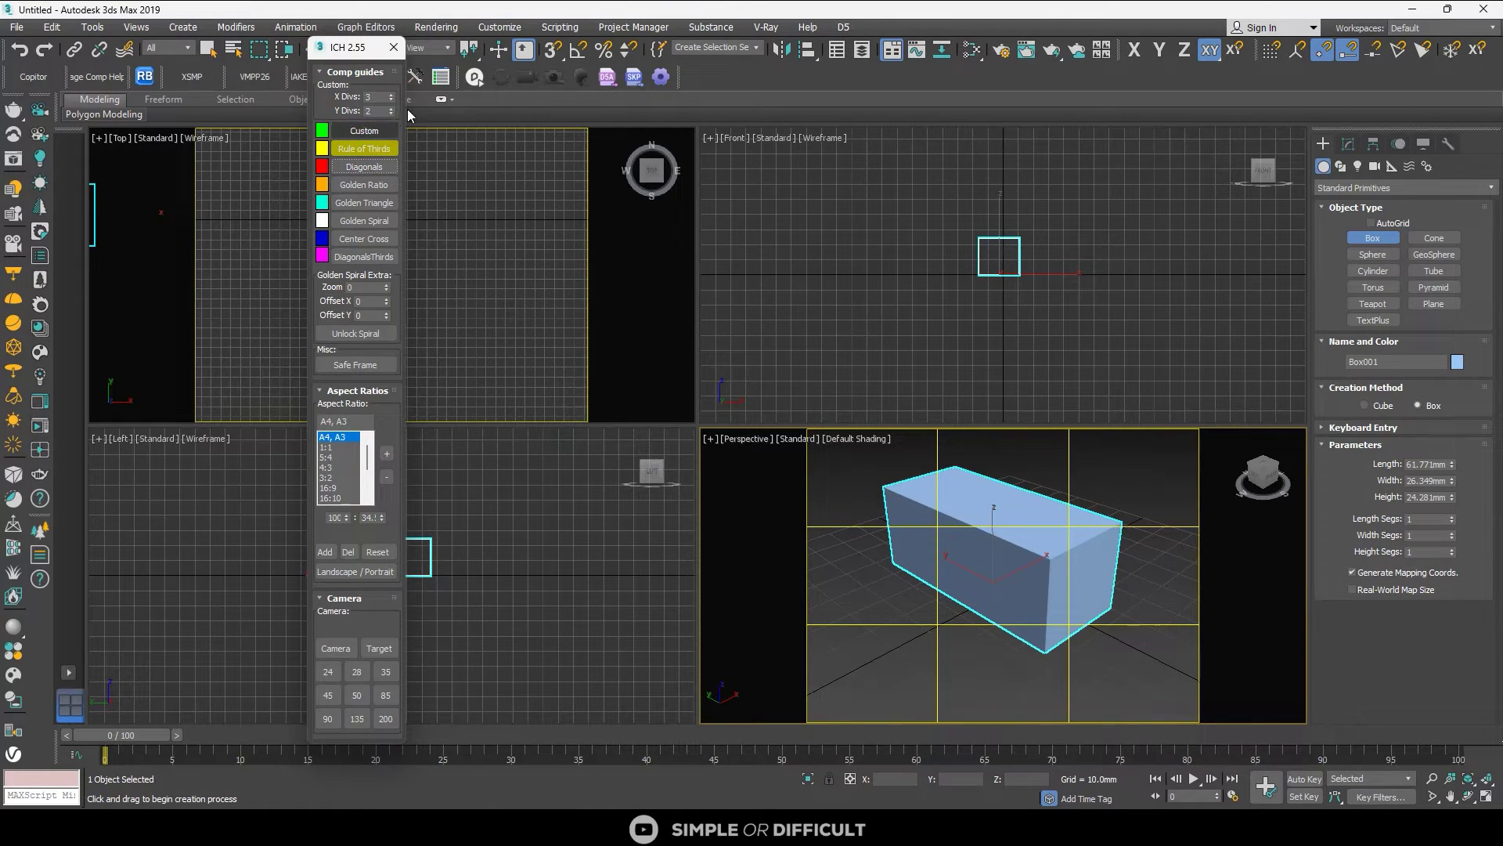
# Preview the Diagonals guide in place of Rule of Thirds, followed by the Golden Ratio guide
pyautogui.click(365, 149)
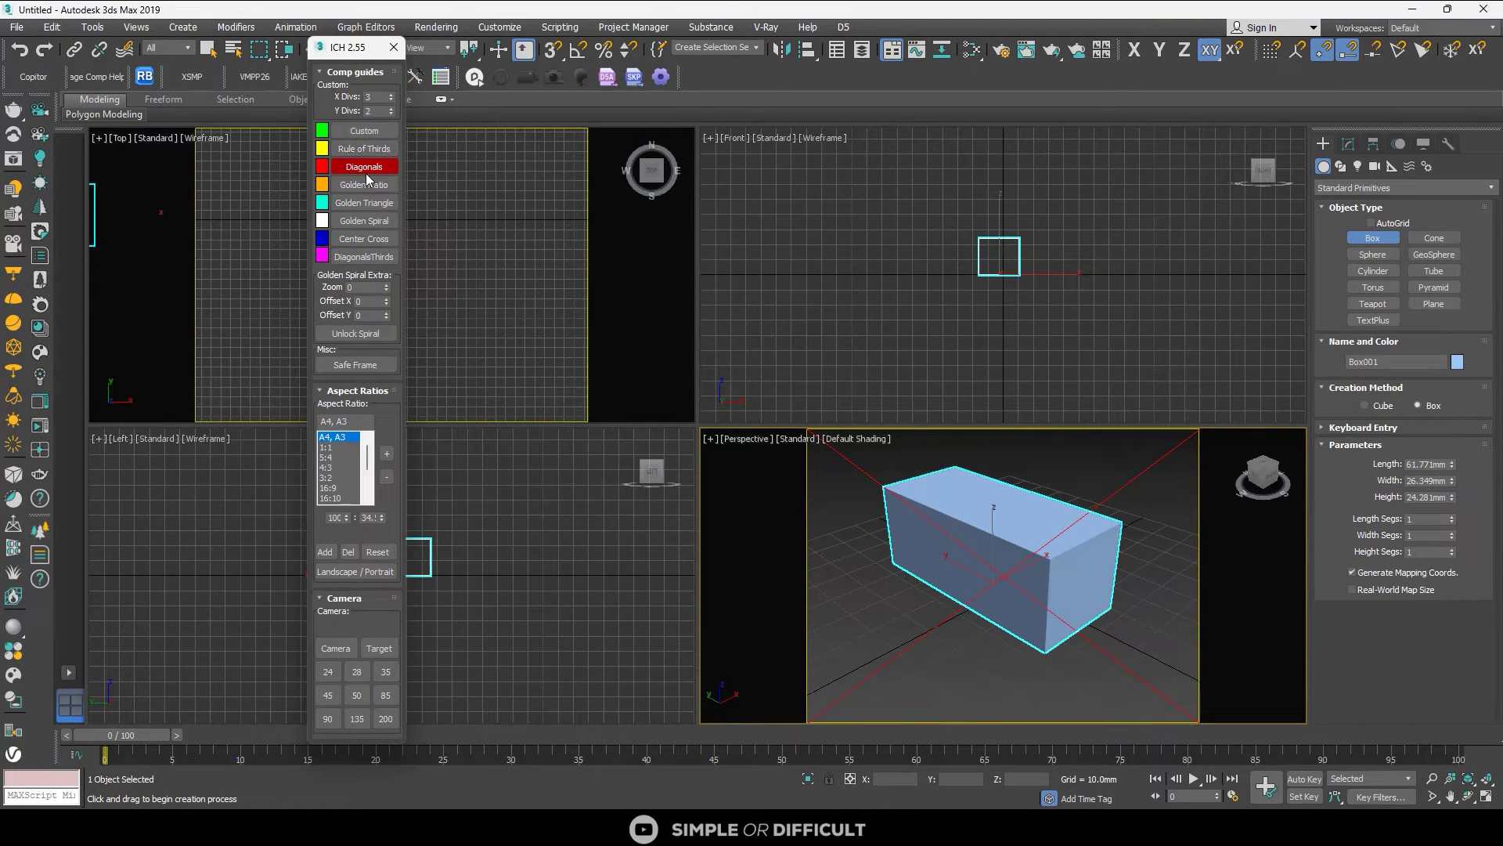
pyautogui.click(365, 183)
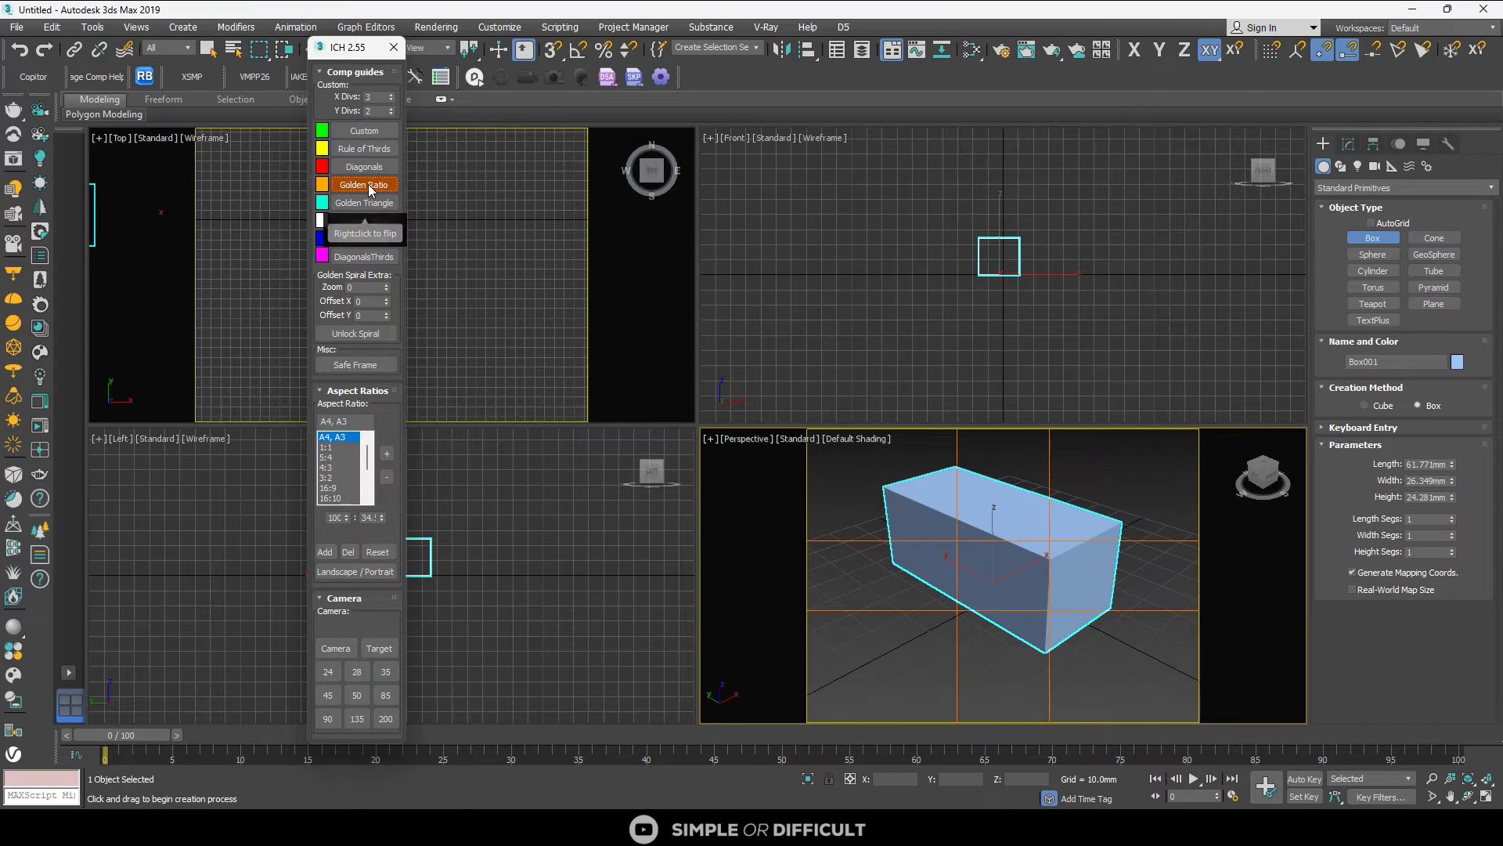
# Show the Golden Triangle guide over the box and flip its direction several times
pyautogui.click(374, 203)
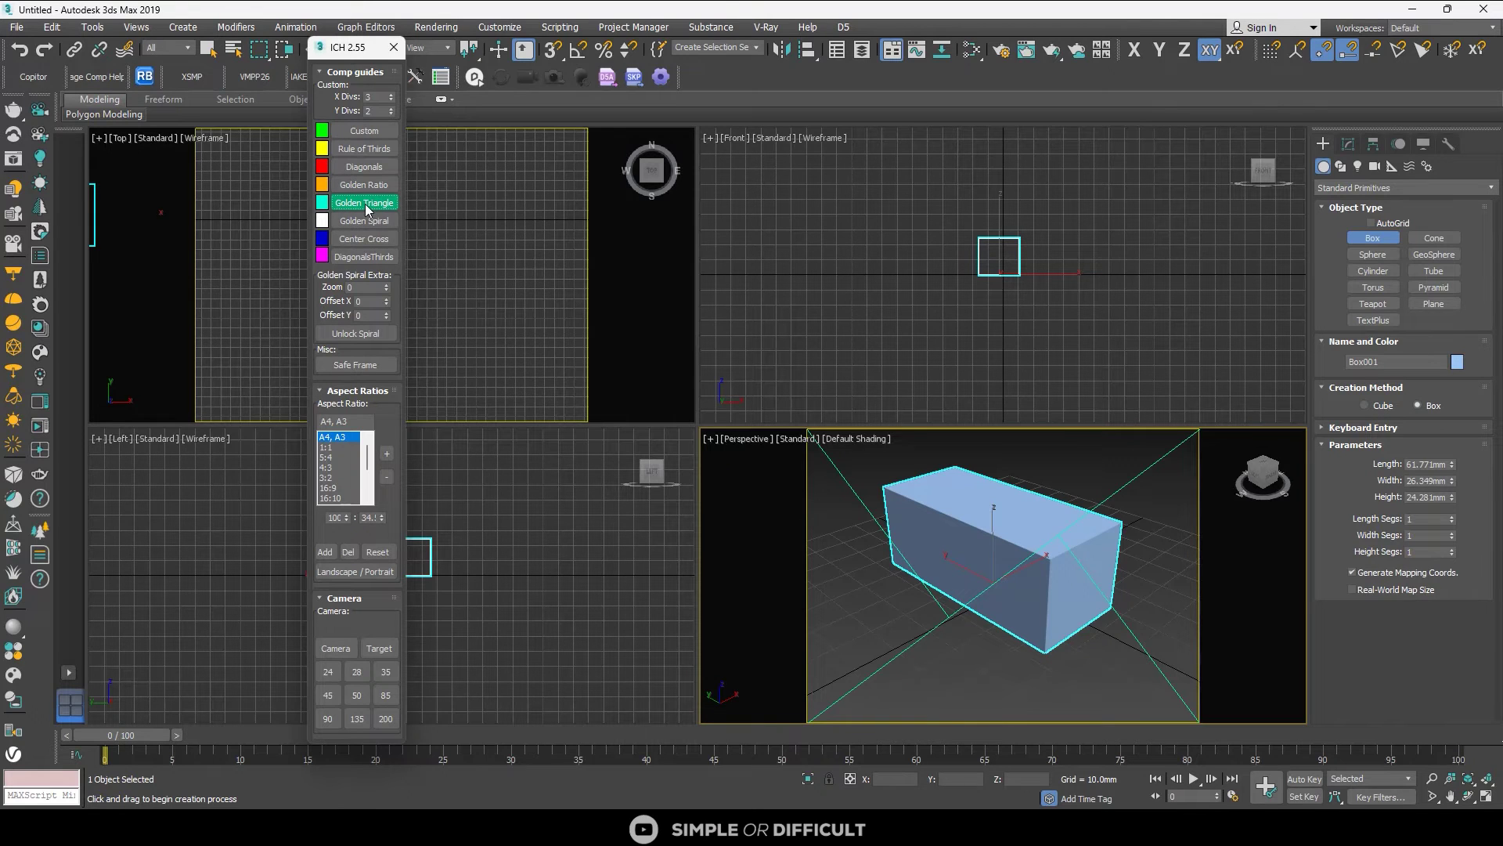
pyautogui.click(369, 205)
pyautogui.click(368, 207)
pyautogui.click(366, 209)
pyautogui.rightClick(366, 208)
pyautogui.rightClick(367, 209)
pyautogui.rightClick(366, 208)
pyautogui.rightClick(367, 209)
pyautogui.rightClick(367, 208)
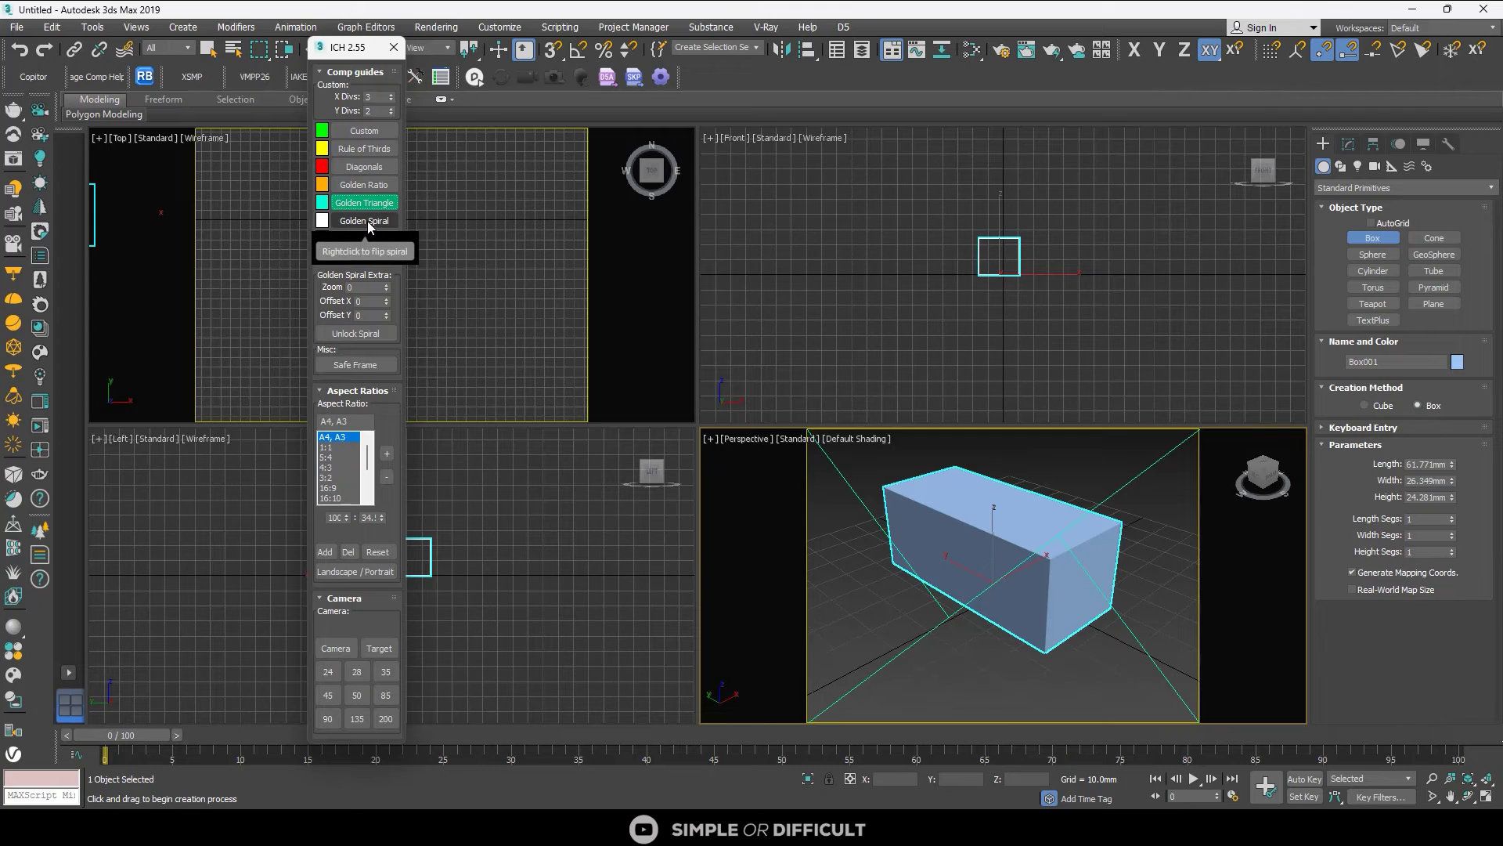
# Replace the Golden Triangle with the Golden Spiral guide and flip it until it curls into the frame's lower-left area
pyautogui.click(368, 217)
pyautogui.click(367, 207)
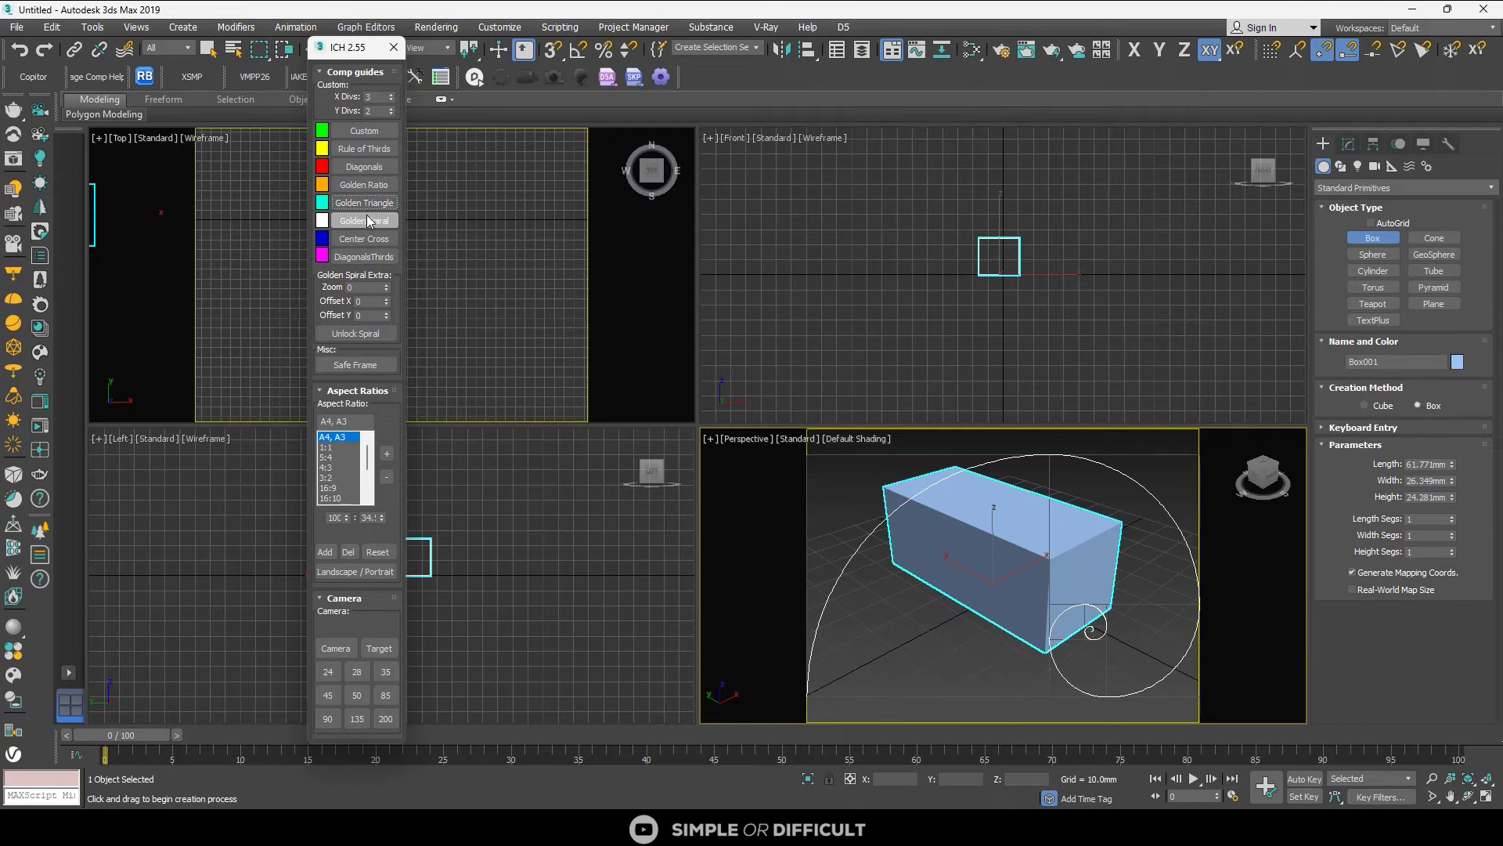
pyautogui.rightClick(366, 217)
pyautogui.rightClick(365, 217)
pyautogui.rightClick(365, 217)
pyautogui.rightClick(365, 217)
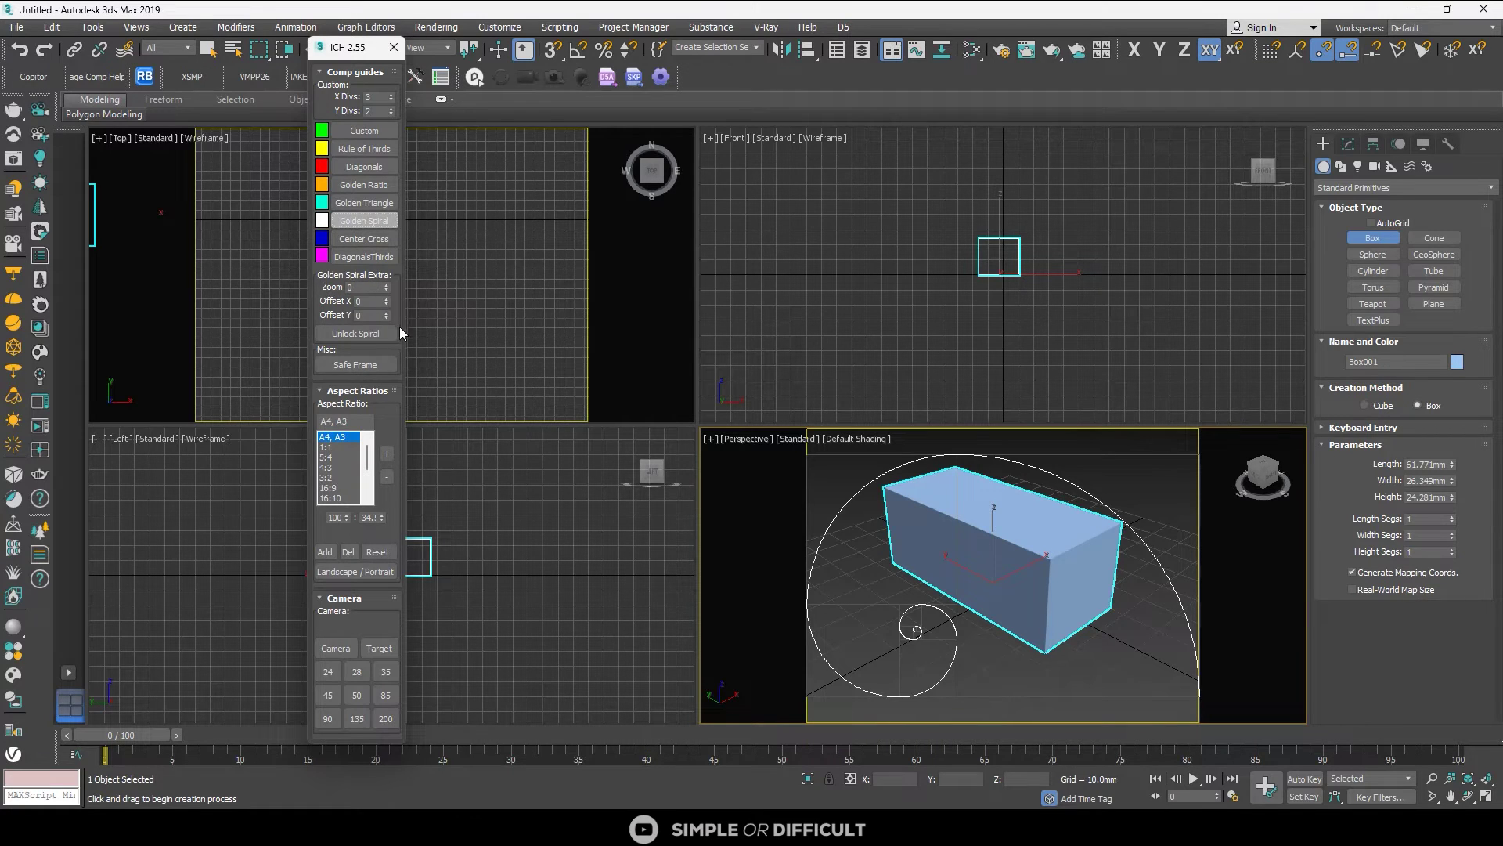
# Unlock and relock the spiral's ratio, and set its Zoom to 50, Offset X to 100 and Offset Y to -100
pyautogui.click(356, 334)
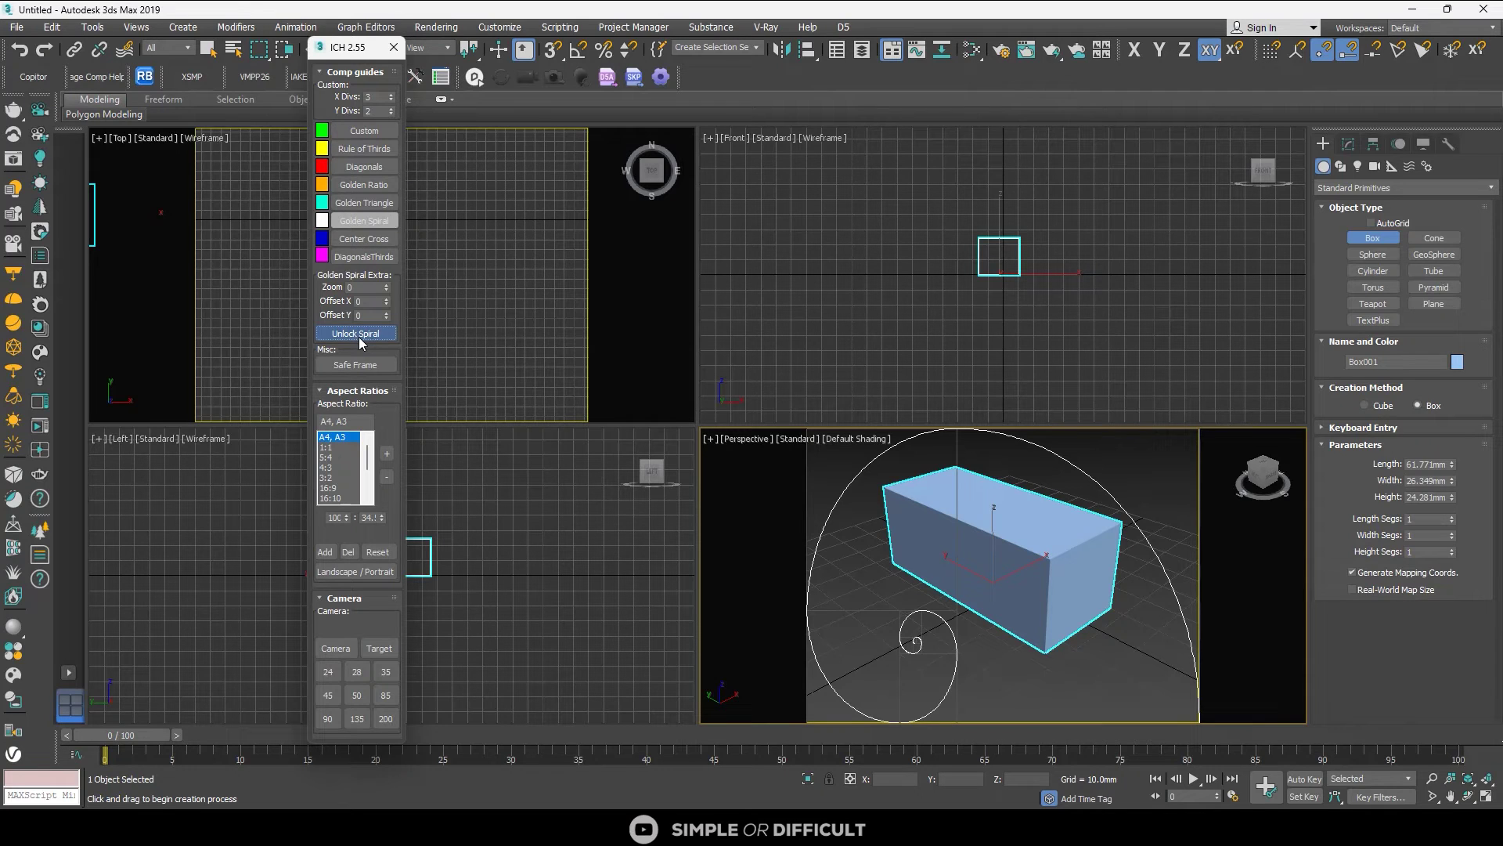
pyautogui.click(358, 336)
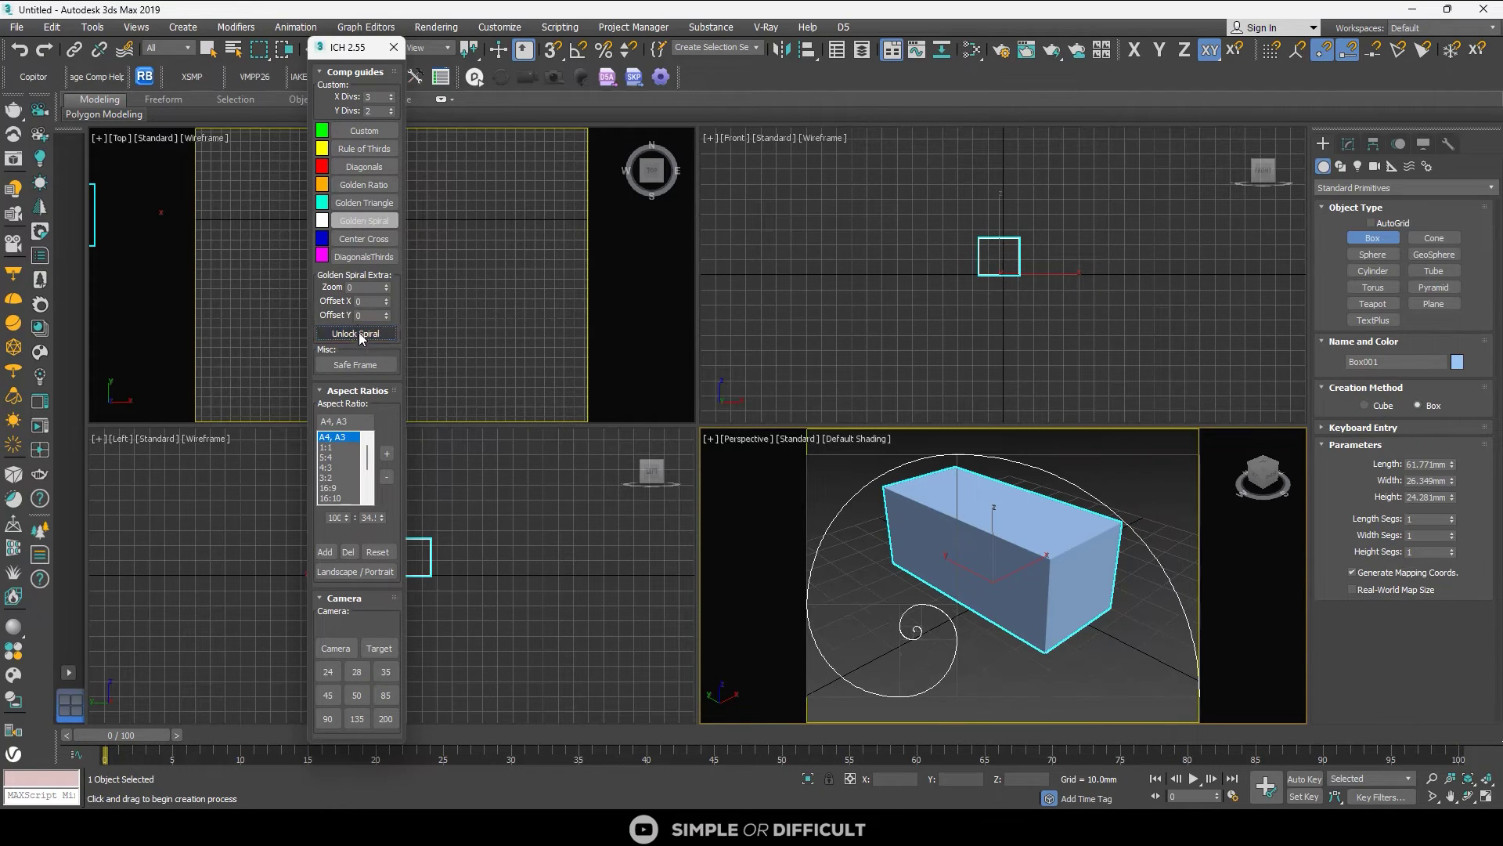
pyautogui.moveTo(385, 286); pyautogui.dragTo(394, 724)
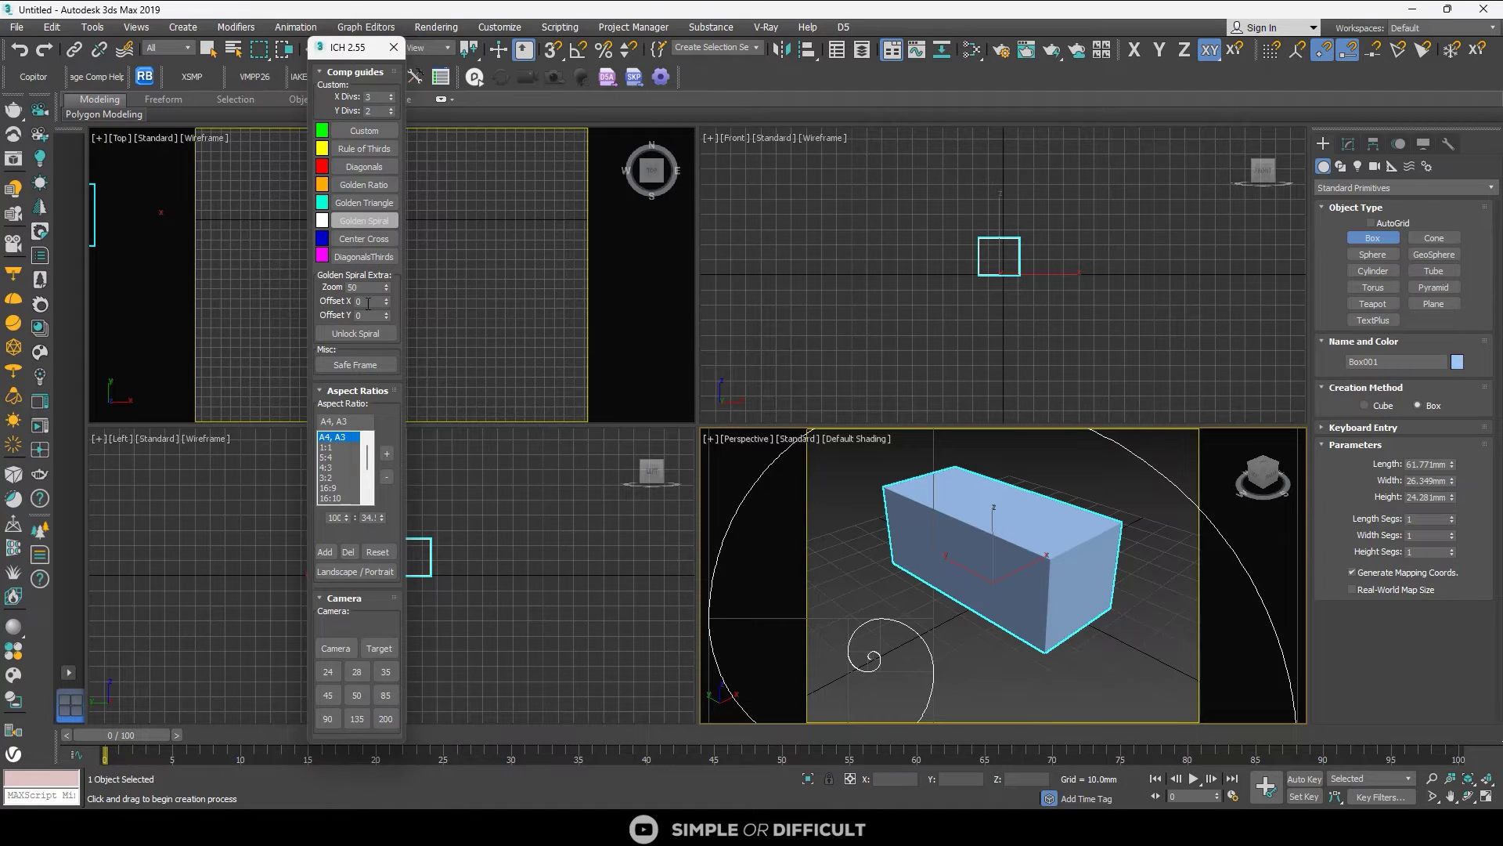
pyautogui.moveTo(385, 303); pyautogui.dragTo(391, 219)
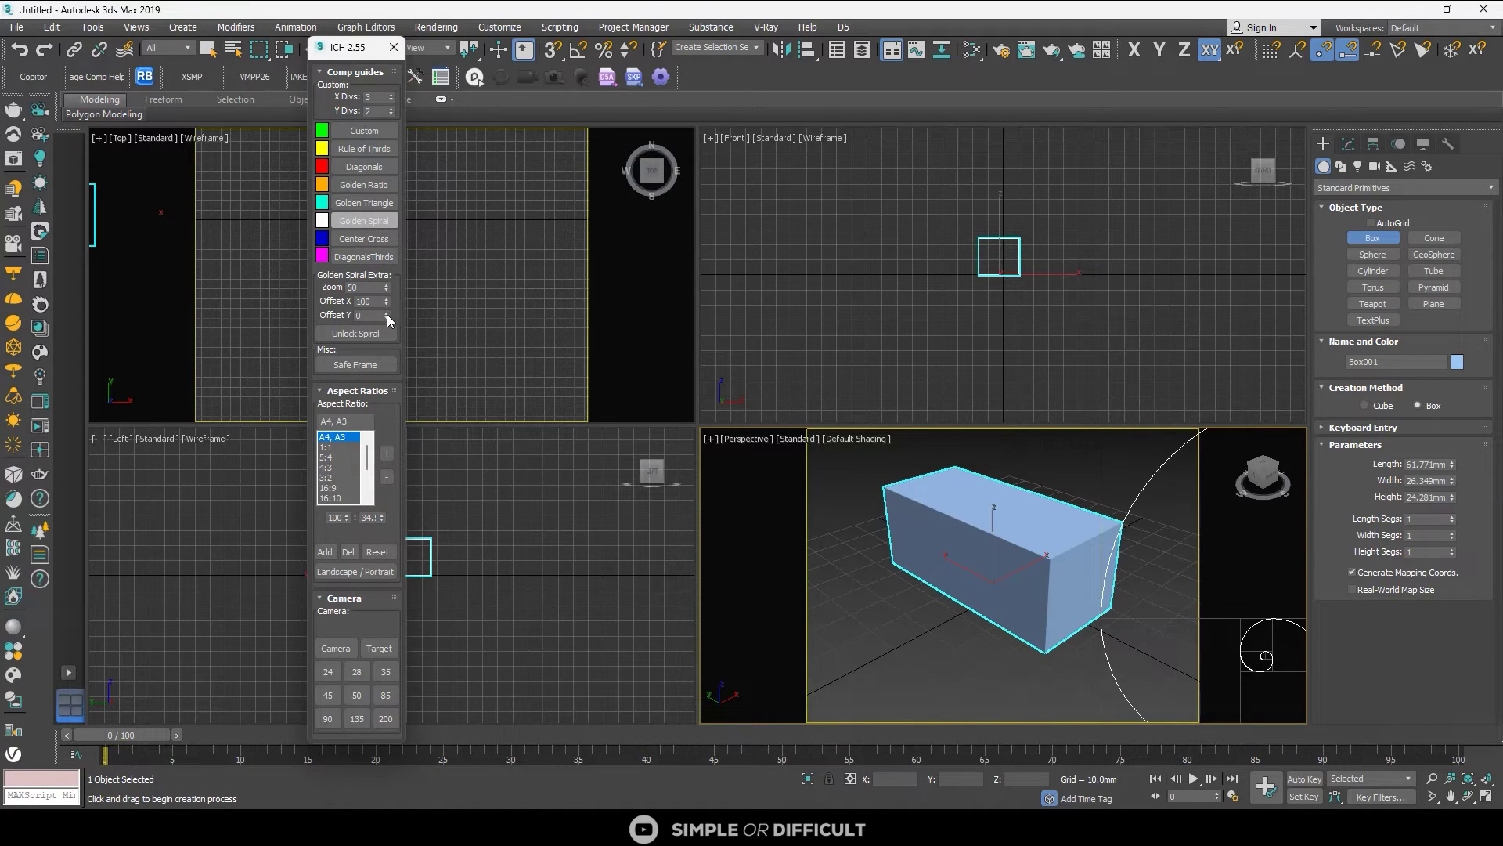
pyautogui.moveTo(386, 313); pyautogui.dragTo(393, 477)
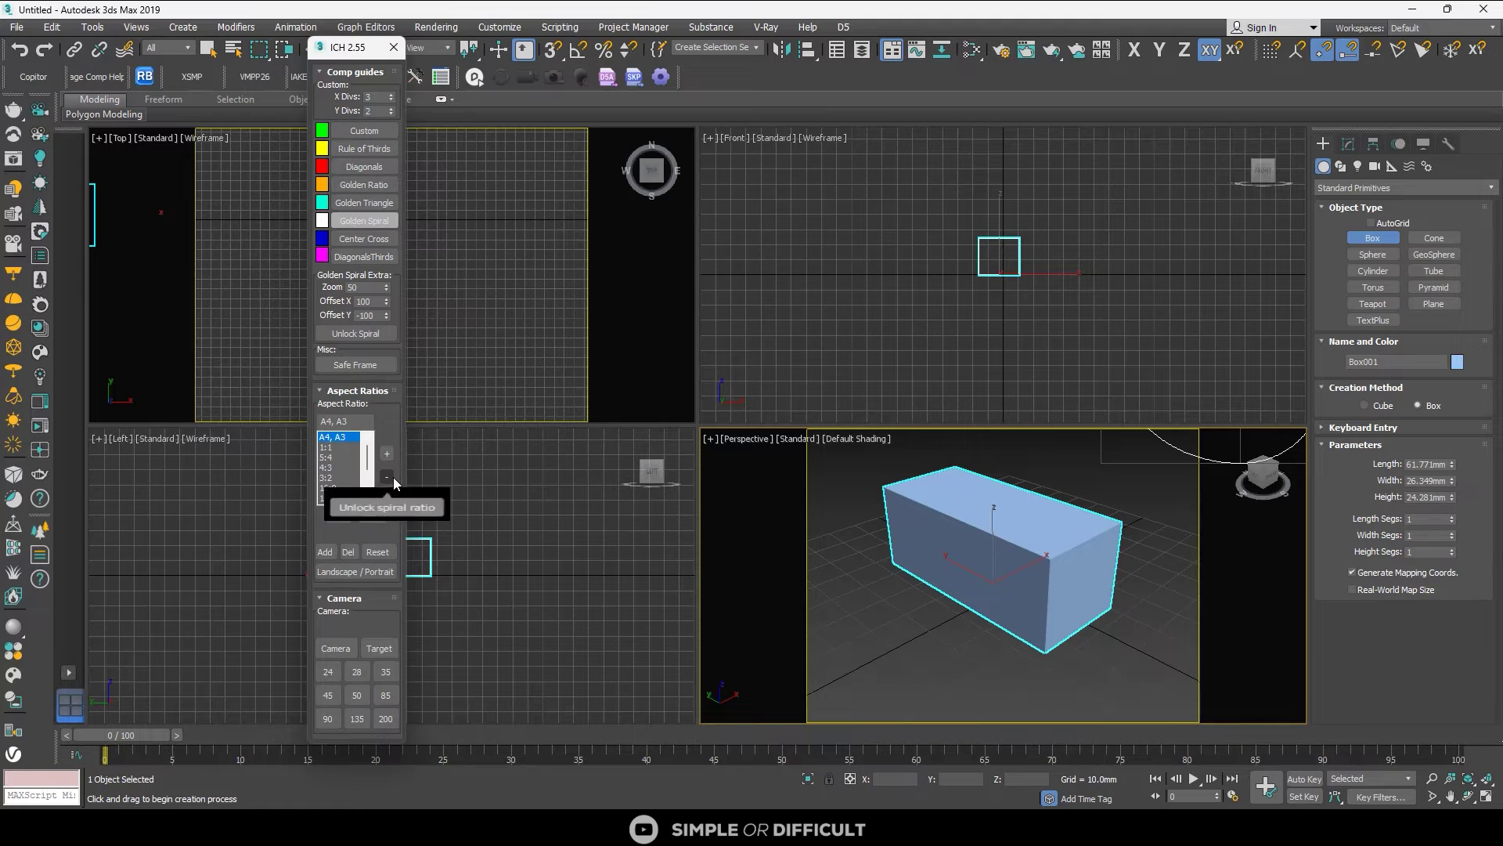
# Reset the Golden Spiral's Offset X, Offset Y and Zoom to 0
pyautogui.doubleClick(375, 299)
pyautogui.write('0')
pyautogui.press('Return')
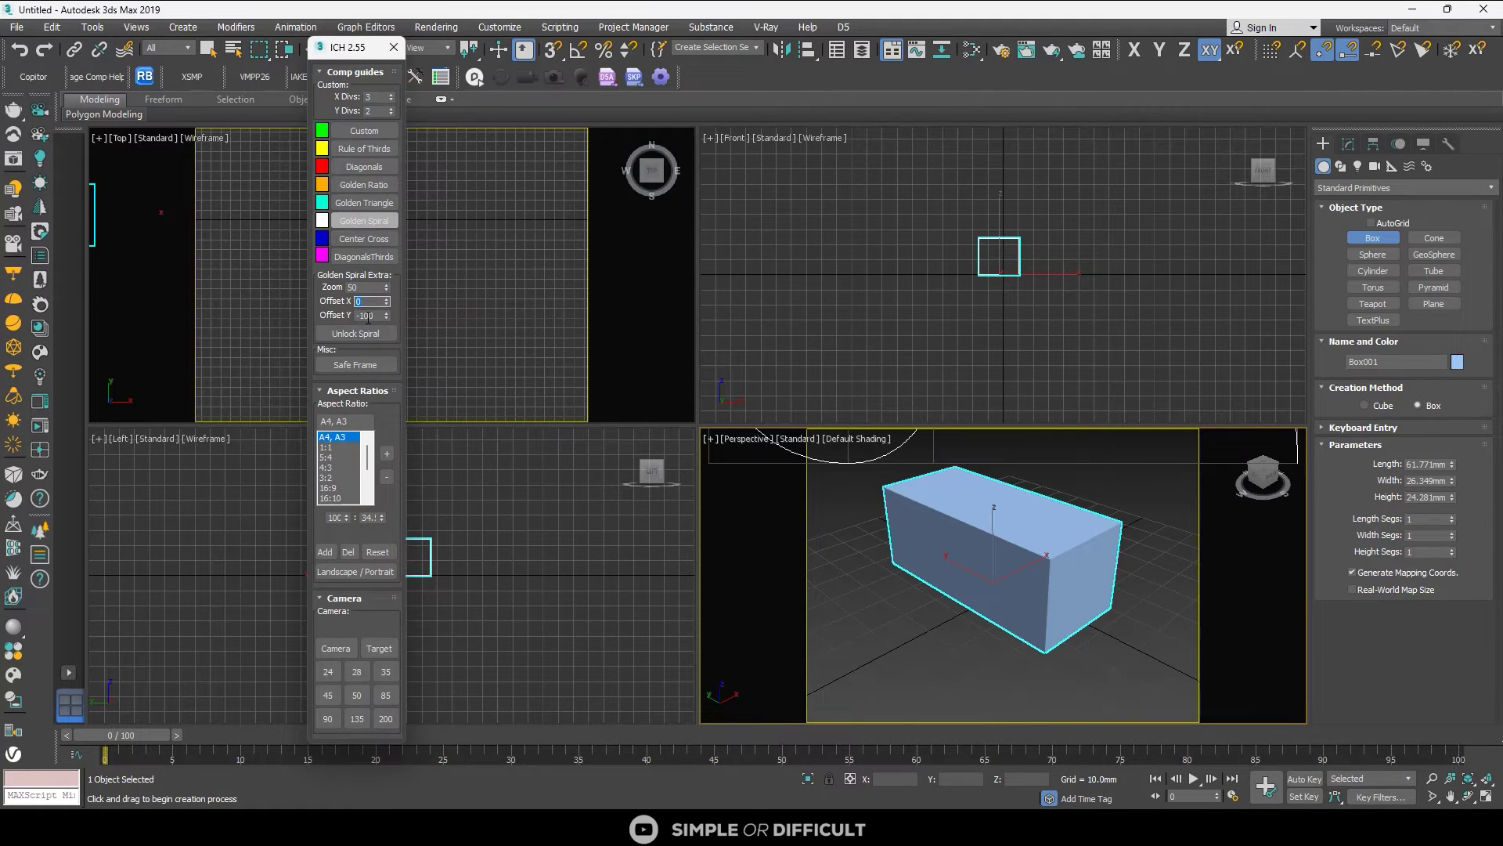
pyautogui.doubleClick(370, 316)
pyautogui.write('0')
pyautogui.press('Return')
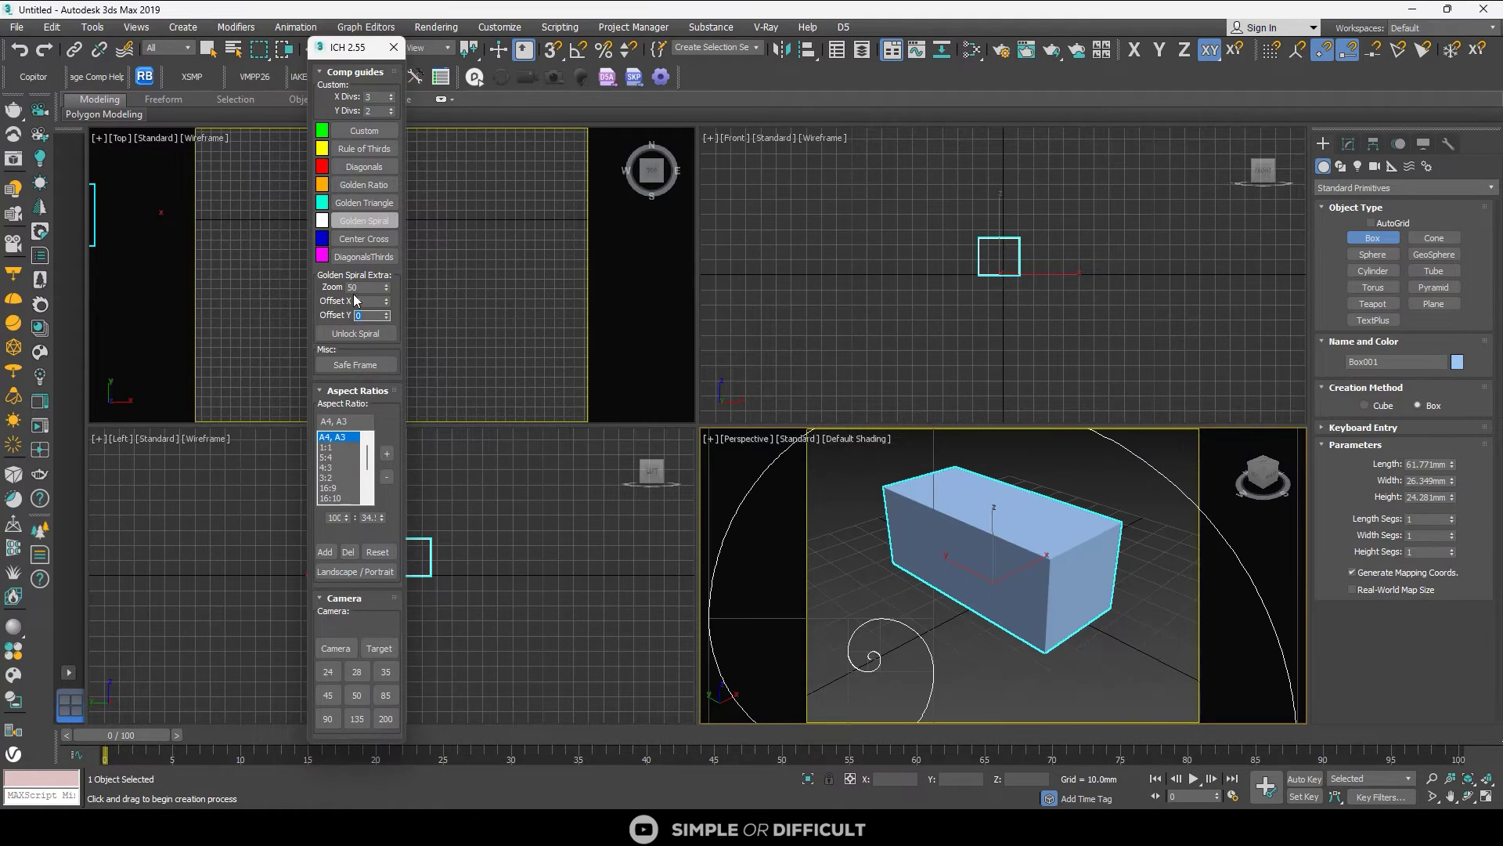
pyautogui.doubleClick(356, 288)
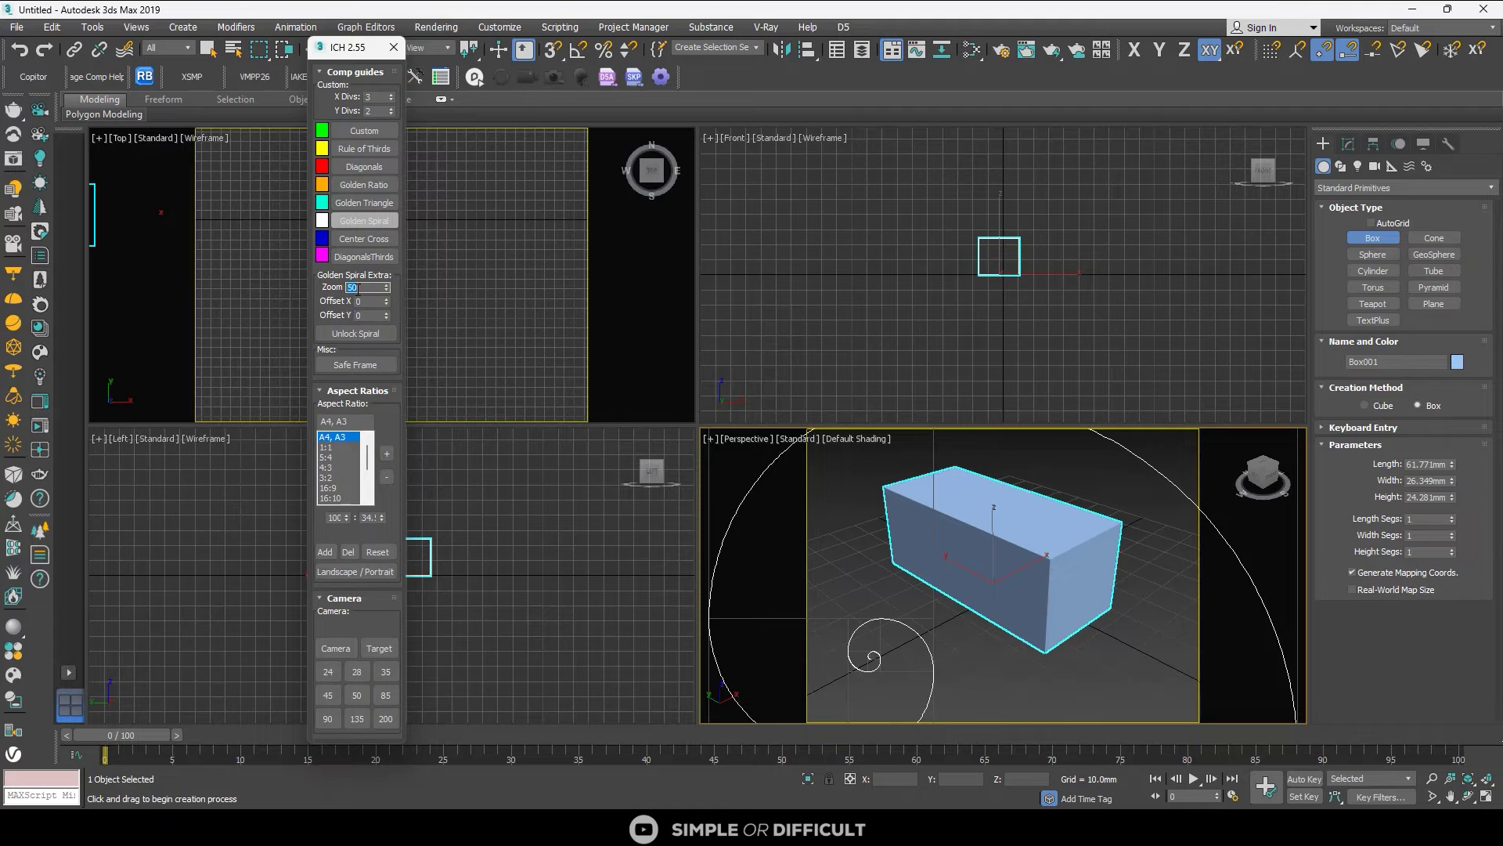
pyautogui.write('0')
# Show the Center Cross guide, hide the Golden Spiral to view the cross alone, and turn the cross off
pyautogui.click(375, 234)
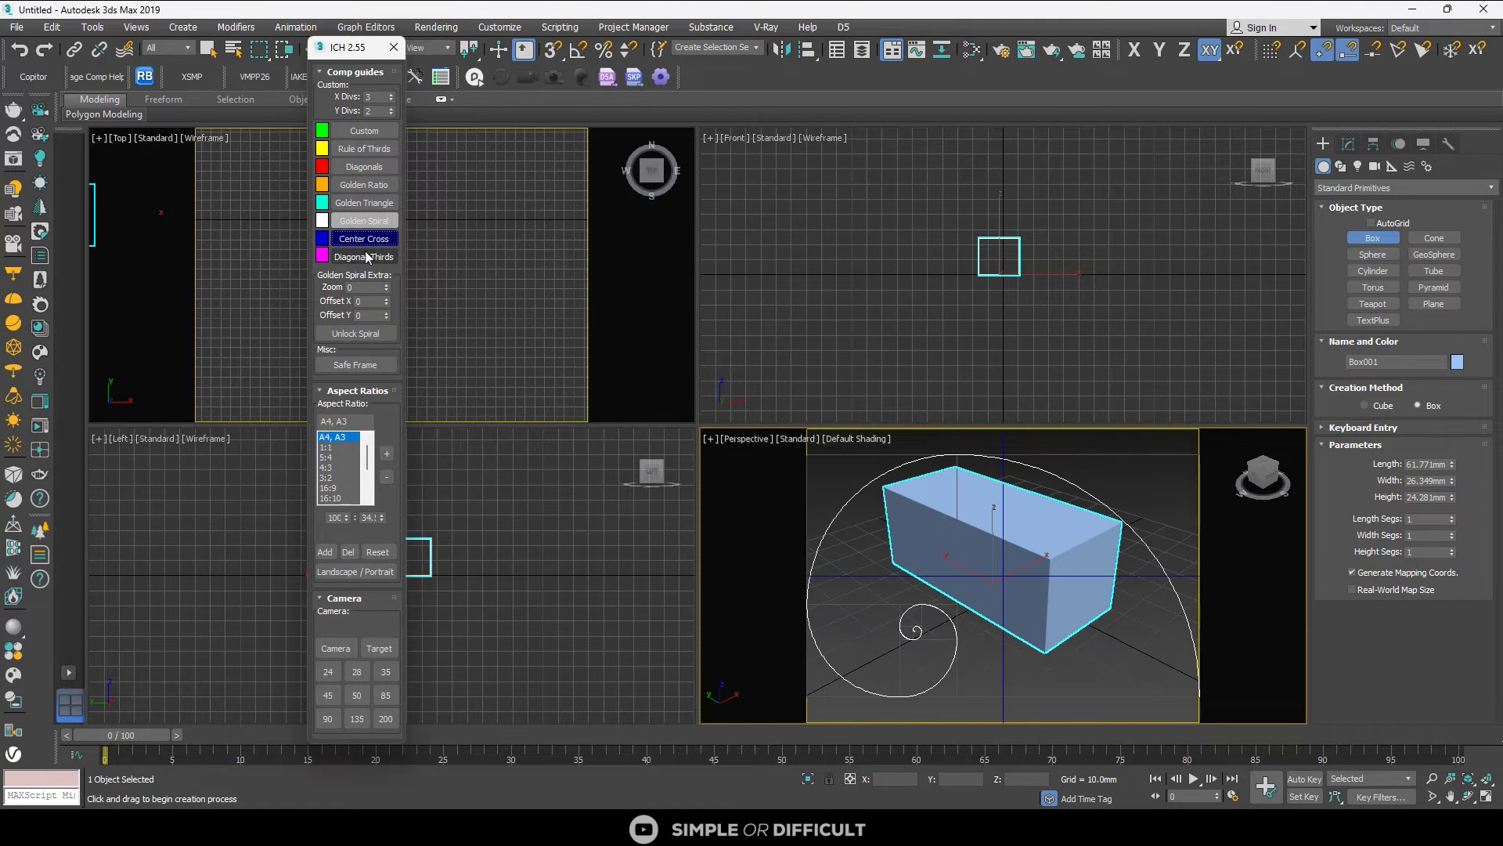
pyautogui.click(364, 221)
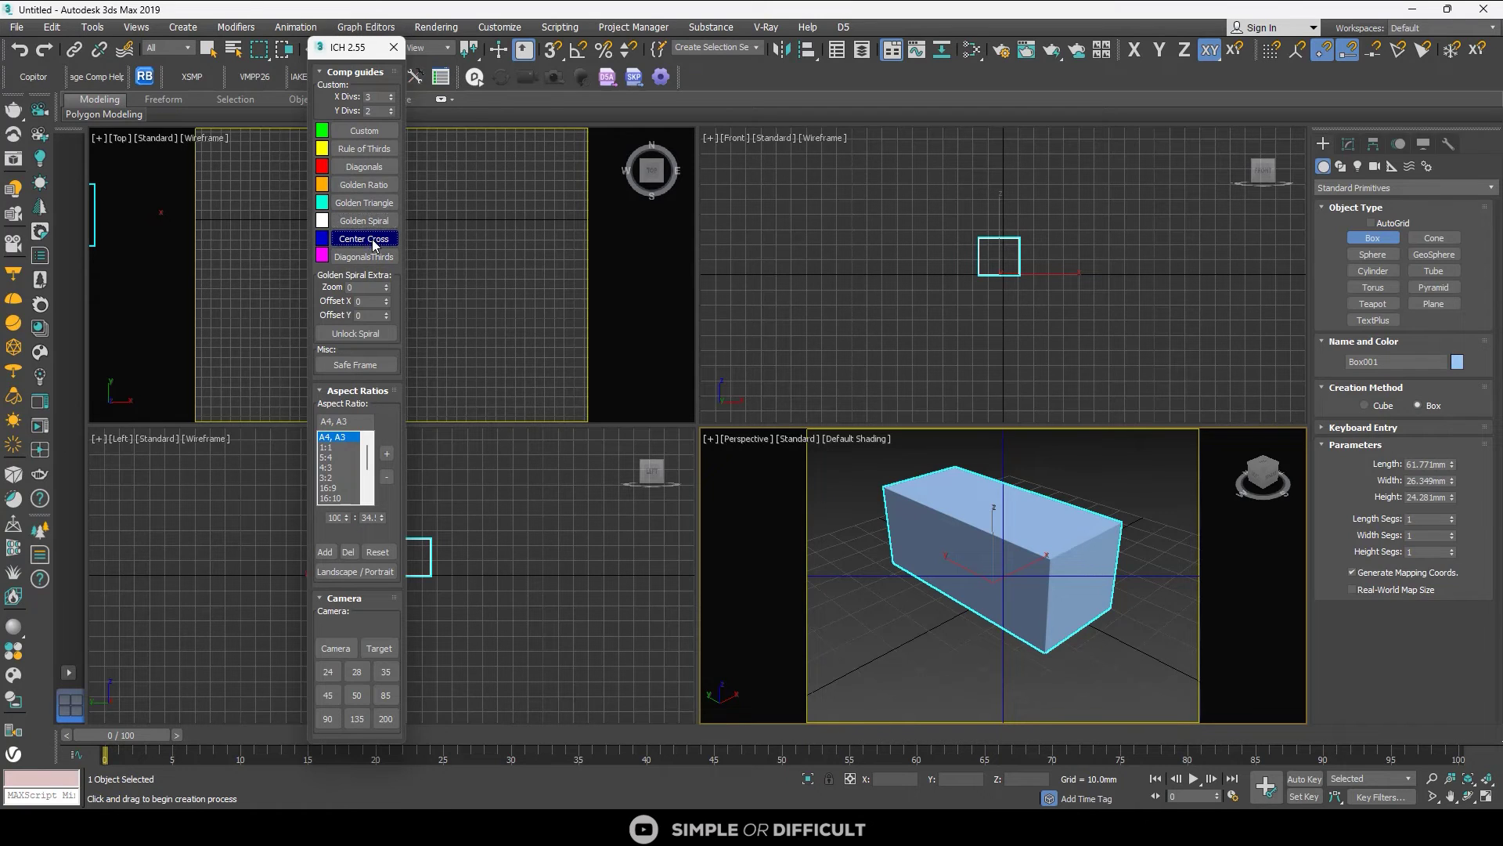
pyautogui.click(372, 240)
# Preview the DiagonalsThirds guide over the box and turn it off again
pyautogui.click(377, 258)
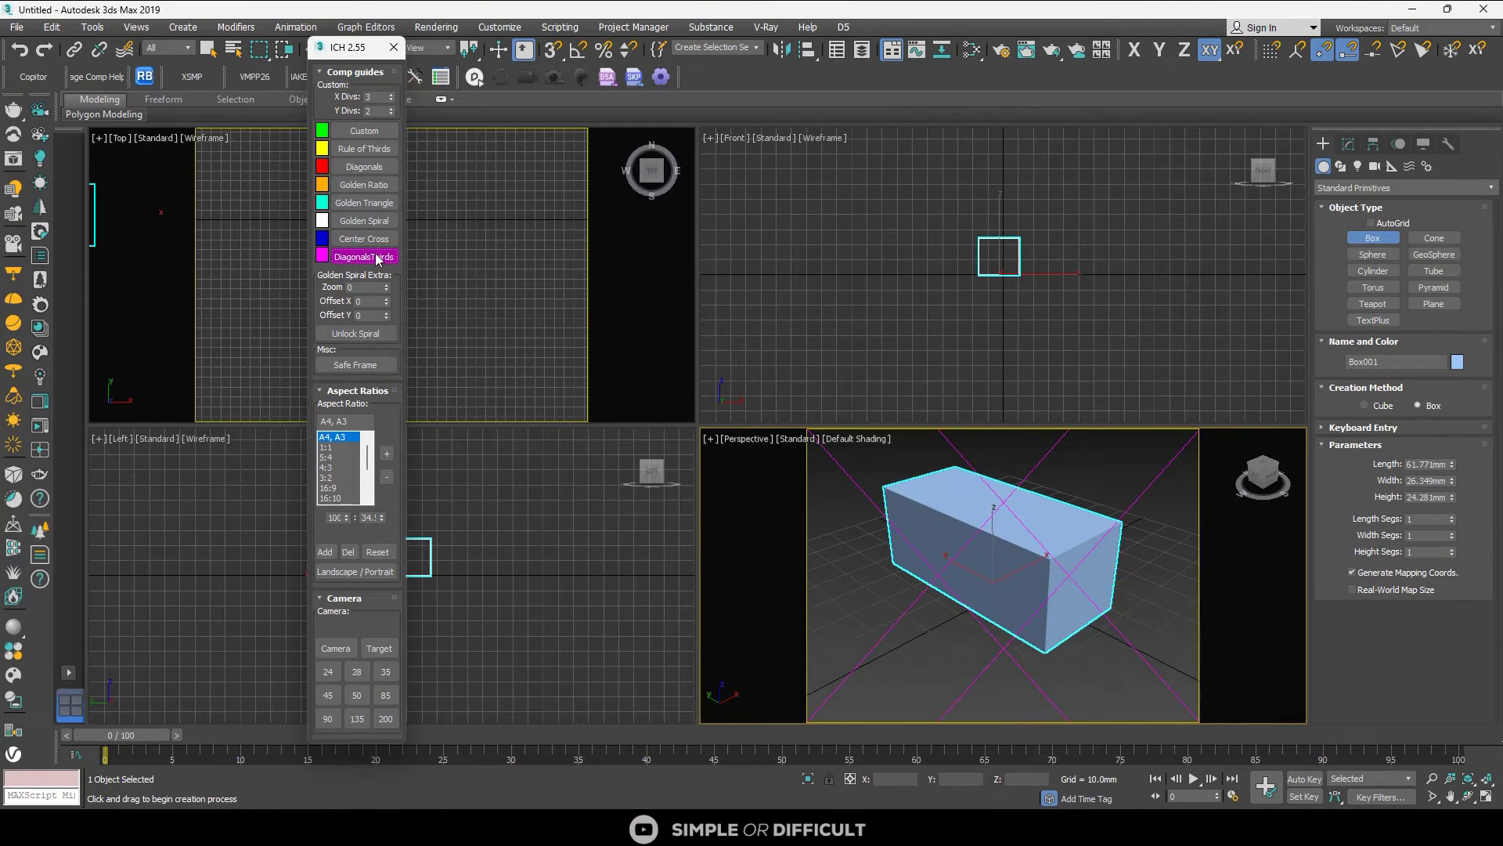
pyautogui.click(377, 257)
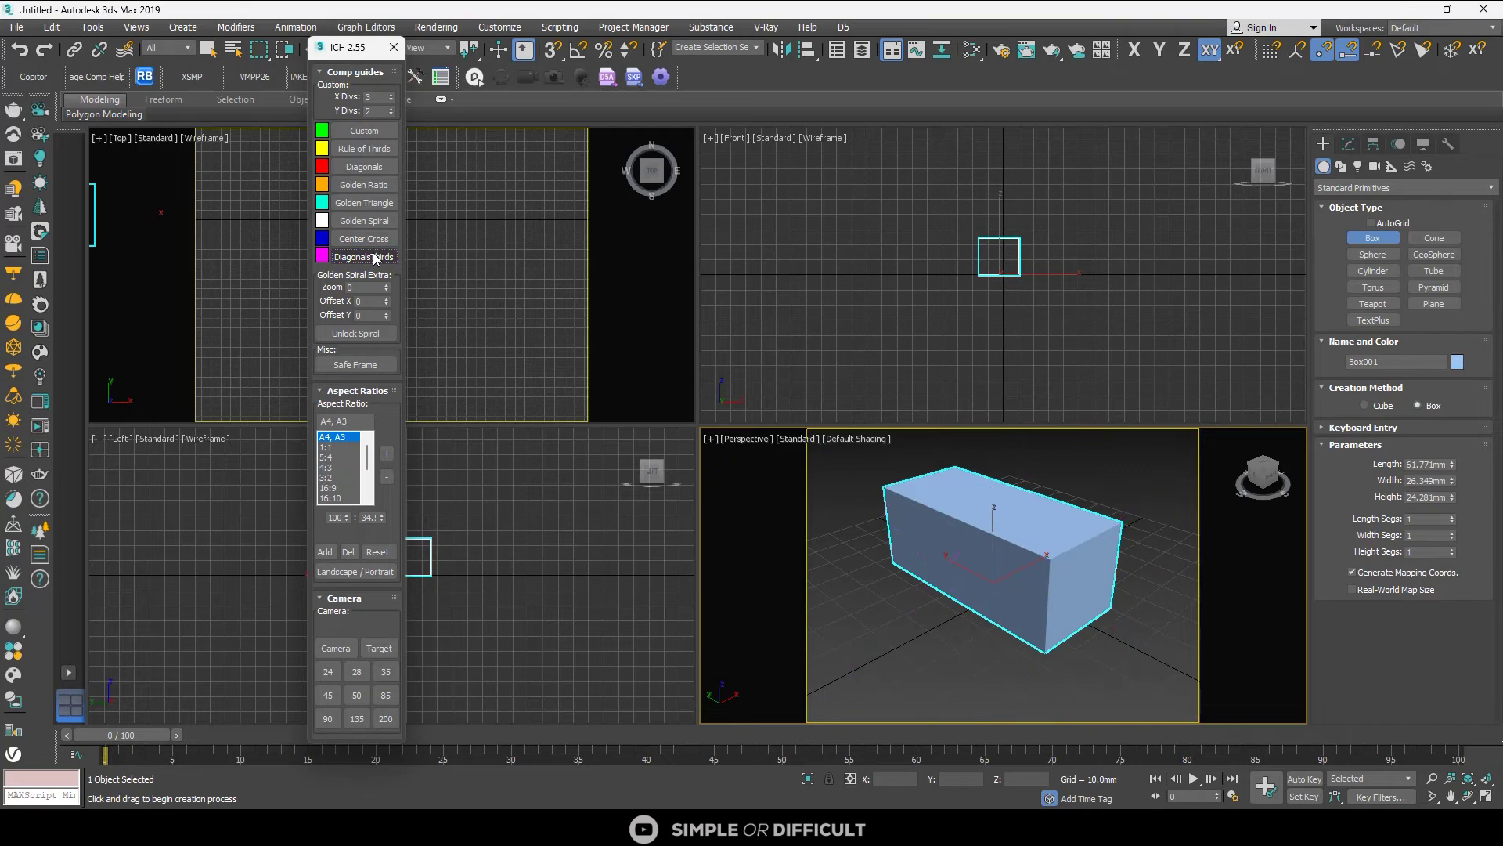
# Enable the safe frame and try the 1:1, 4:3 and 16:9 aspect ratios before setting it to 2:1
pyautogui.click(382, 365)
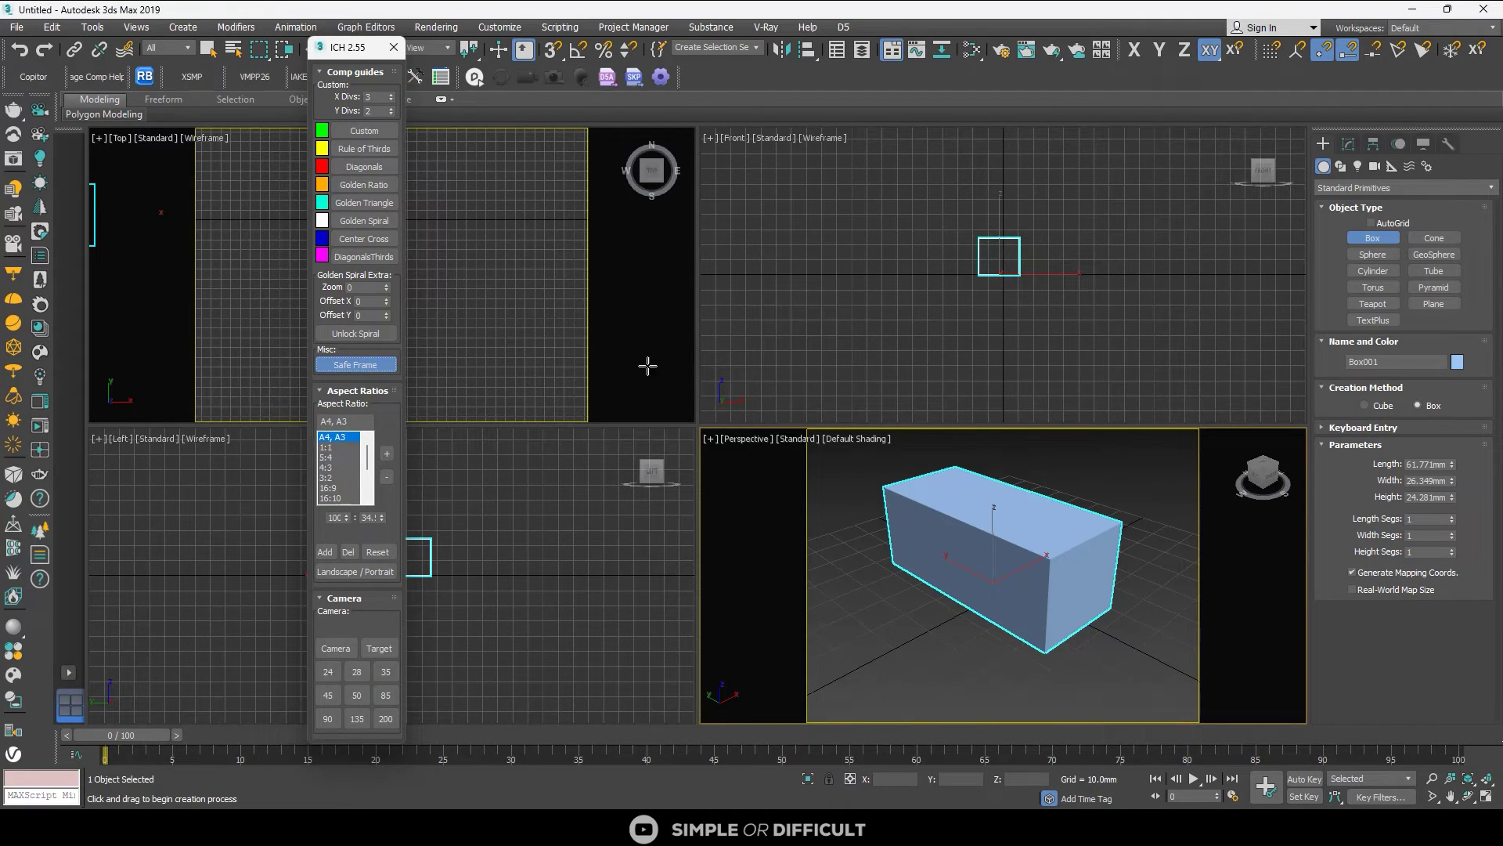
pyautogui.click(326, 448)
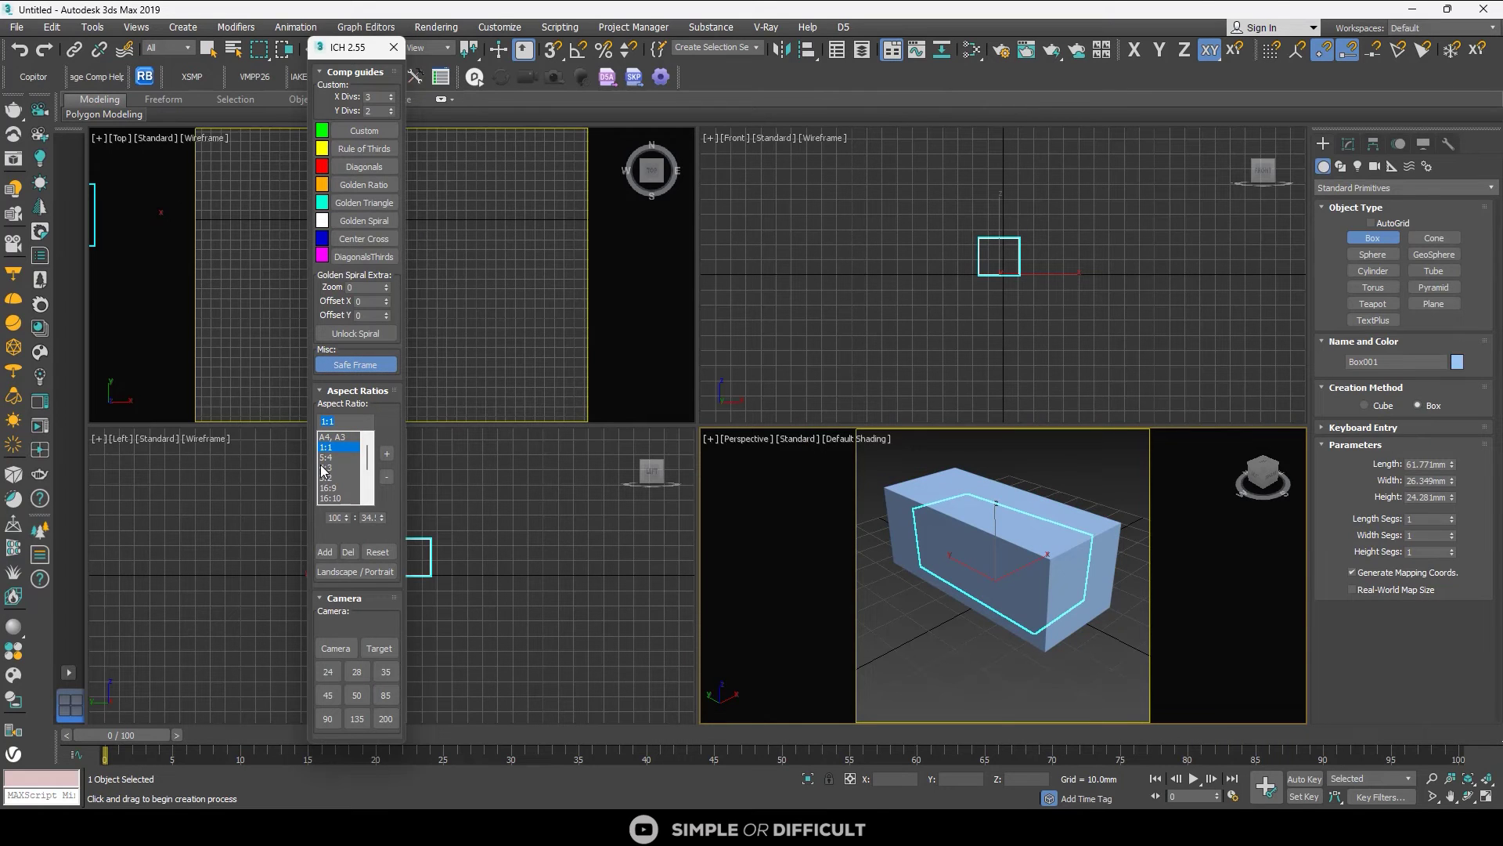
pyautogui.scroll(-3, 329, 473)
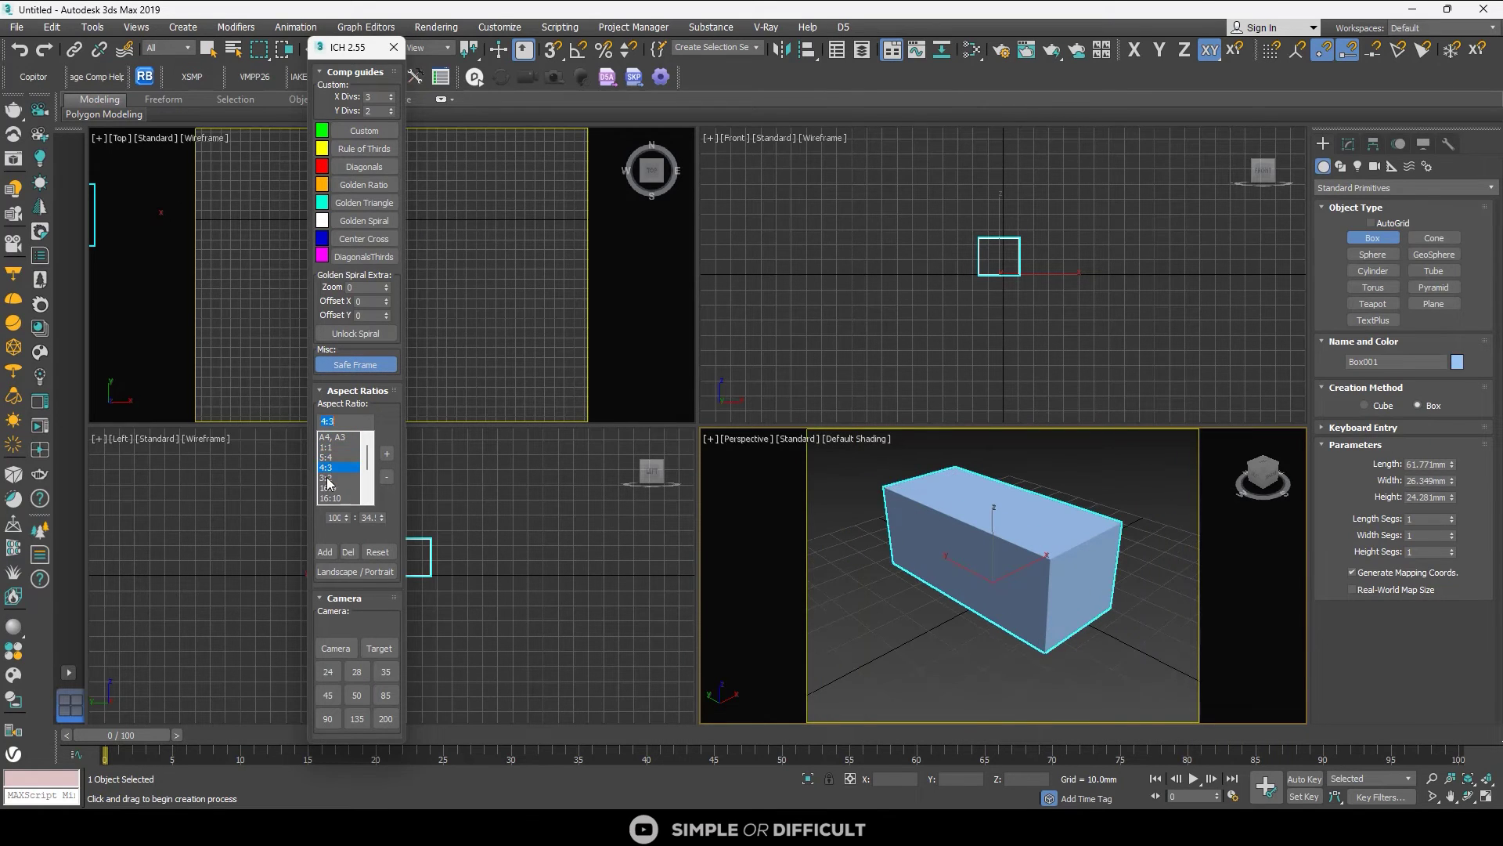
pyautogui.scroll(-3, 331, 468)
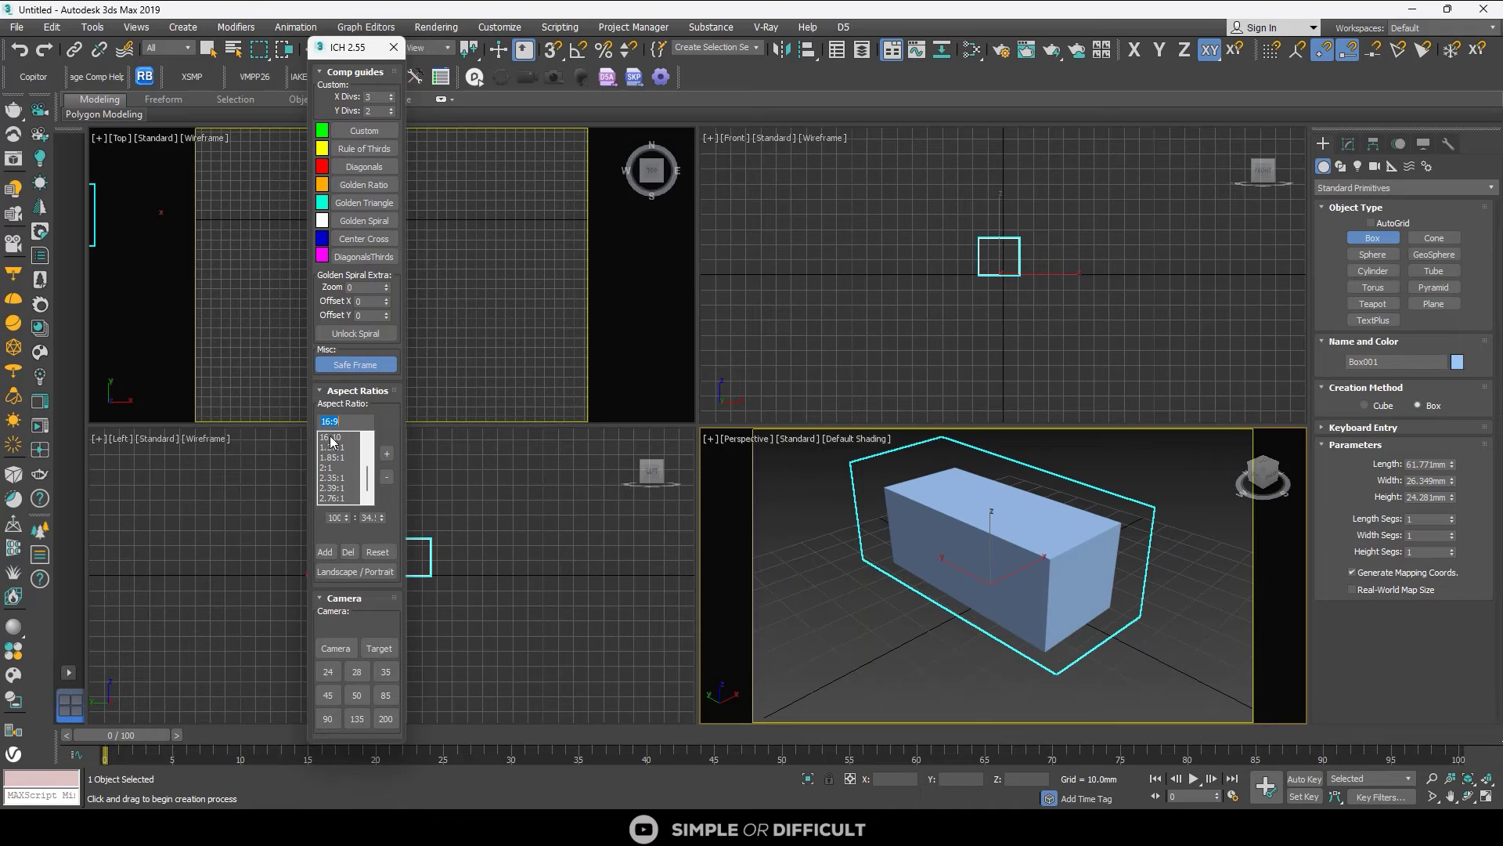
pyautogui.scroll(-1, 335, 478)
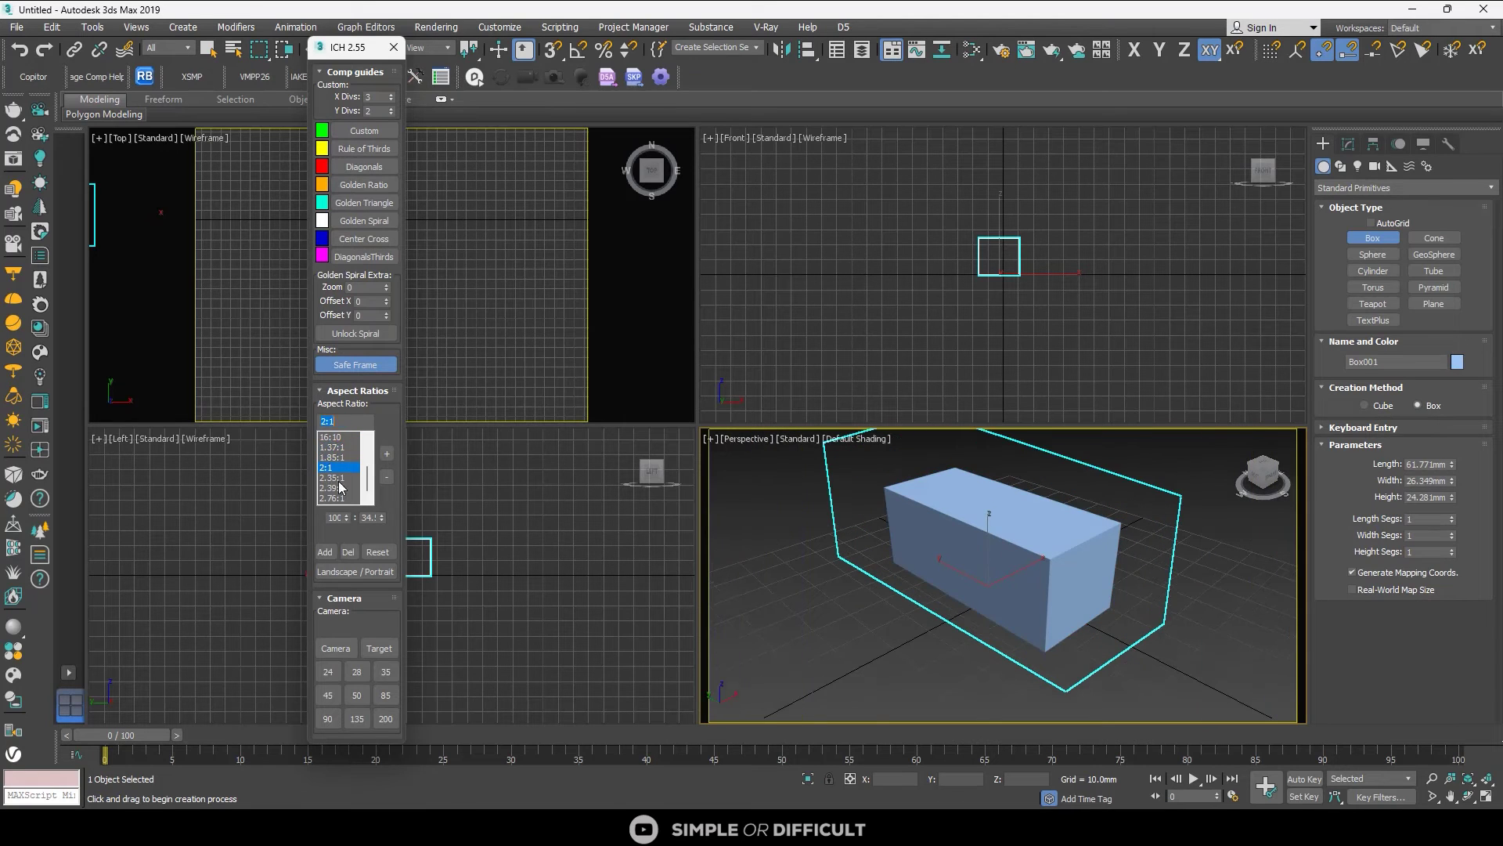
# Switch the 2:1 frame back and forth between portrait and landscape, ending in landscape
pyautogui.click(359, 571)
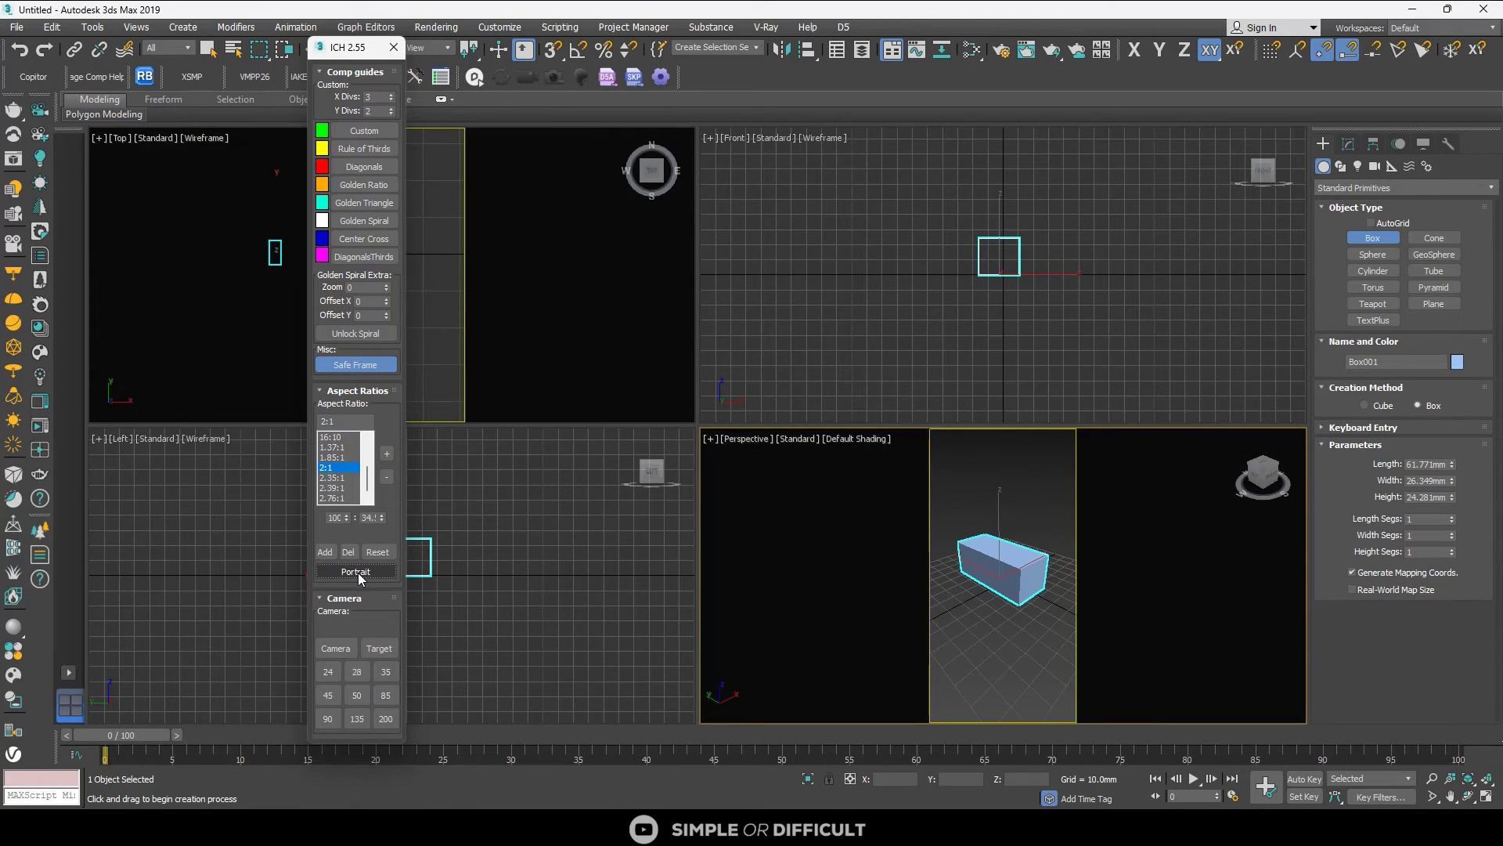
pyautogui.click(359, 571)
pyautogui.click(357, 574)
pyautogui.click(357, 575)
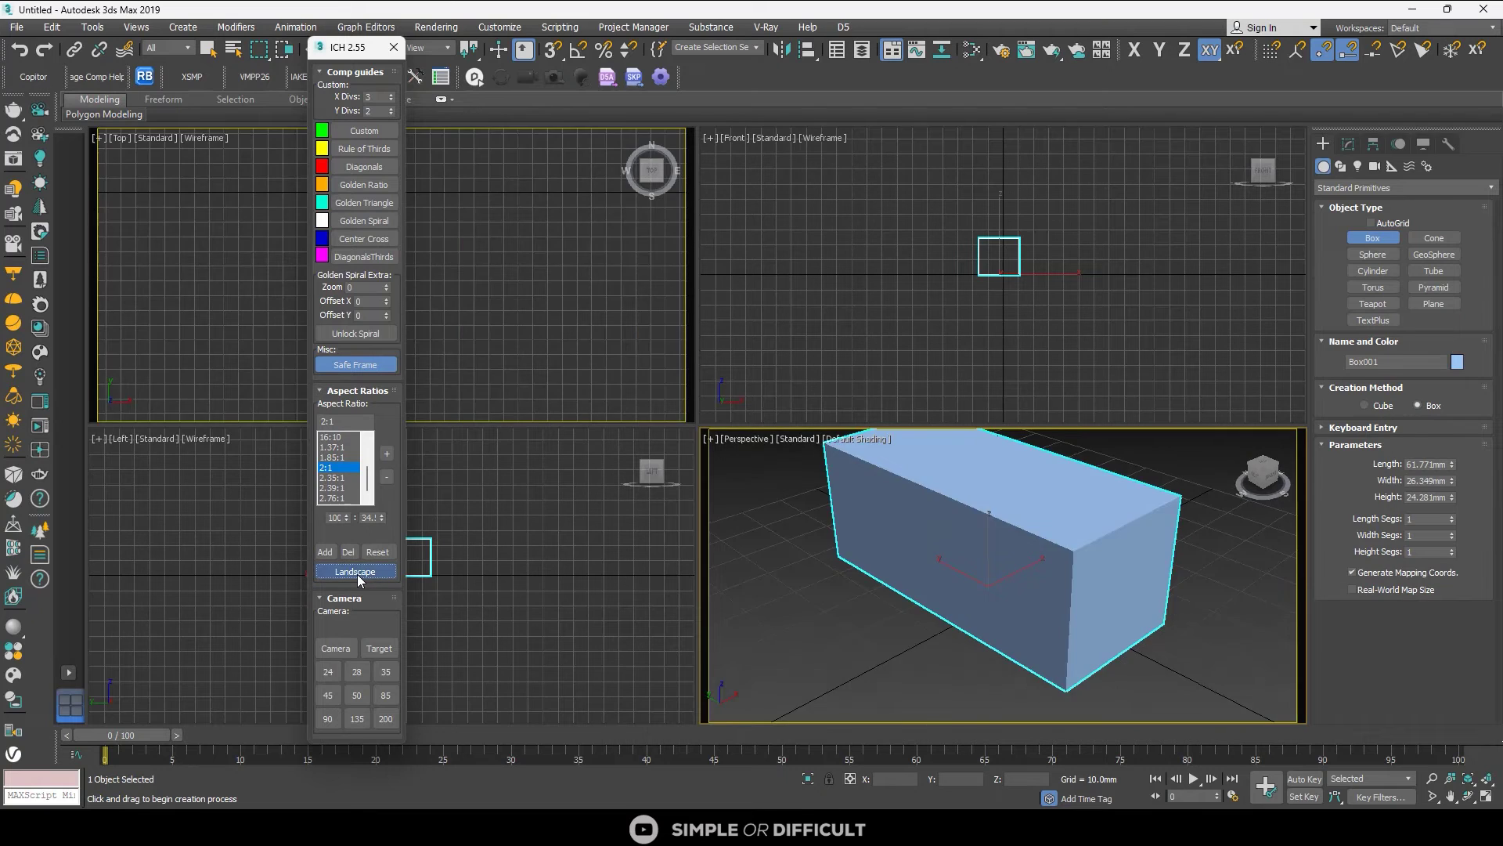
pyautogui.click(357, 575)
pyautogui.click(356, 574)
# Try the 2.39:1 aspect ratio on the safe frame, and set the ratio to 1.85:1
pyautogui.scroll(-2, 327, 476)
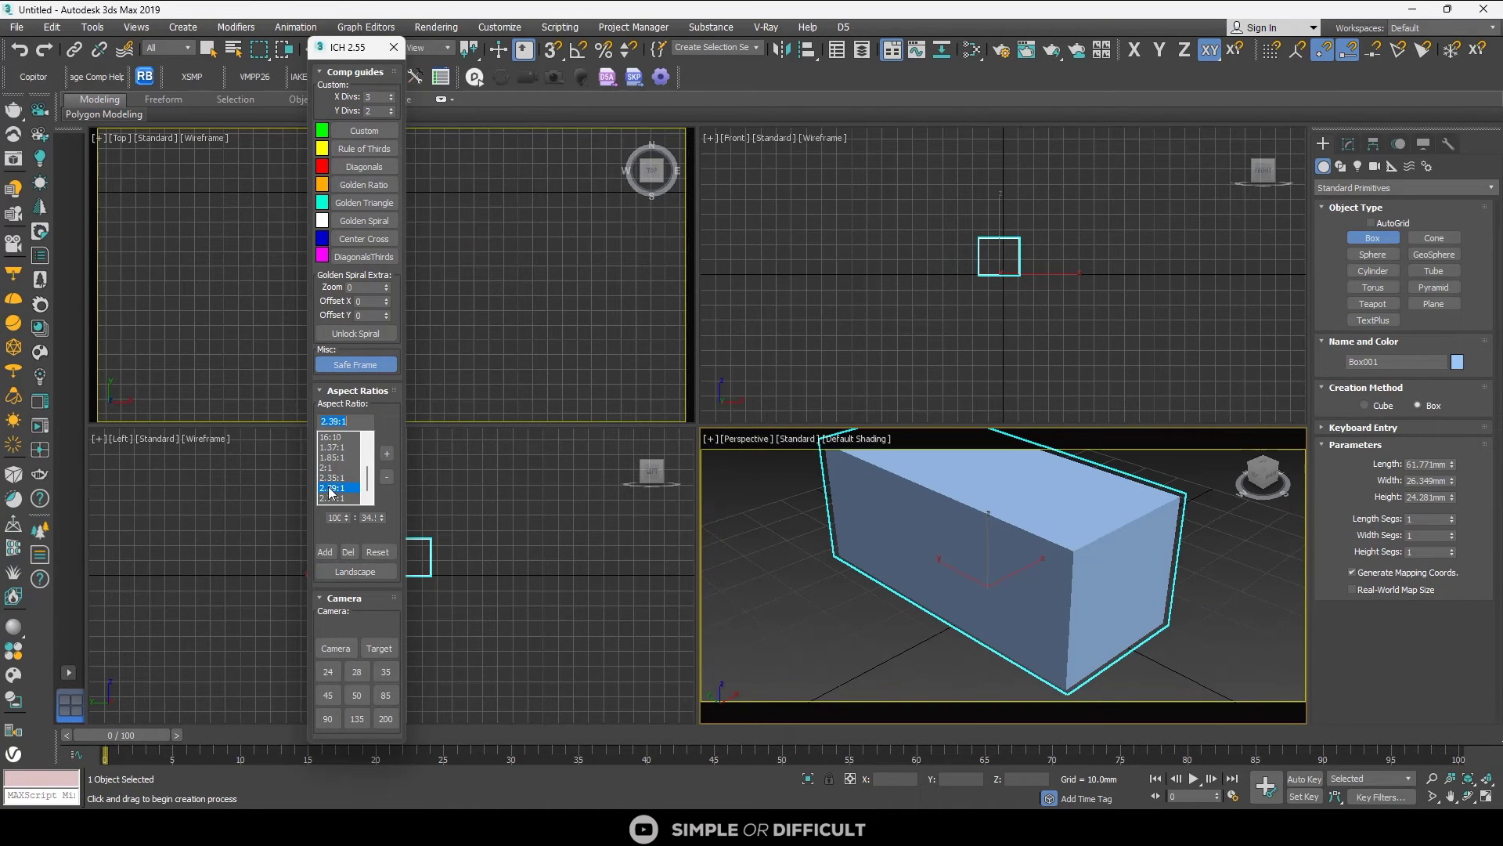
pyautogui.scroll(-1, 330, 498)
pyautogui.scroll(1, 330, 498)
pyautogui.click(329, 458)
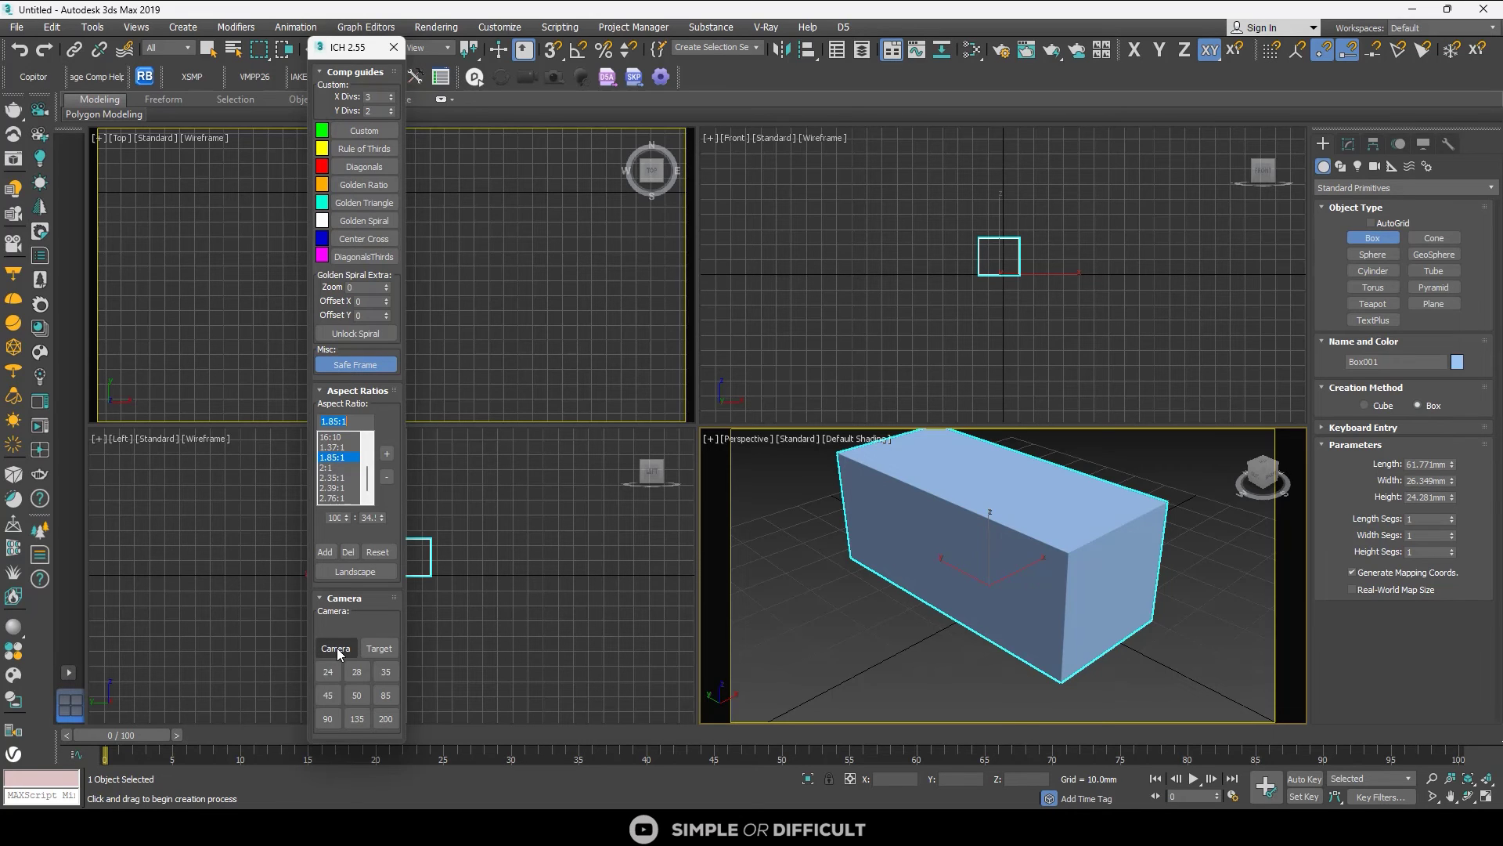
# Create a Corona camera from the perspective view of the box and select it through the script's Camera section
pyautogui.scroll(-5, 886, 614)
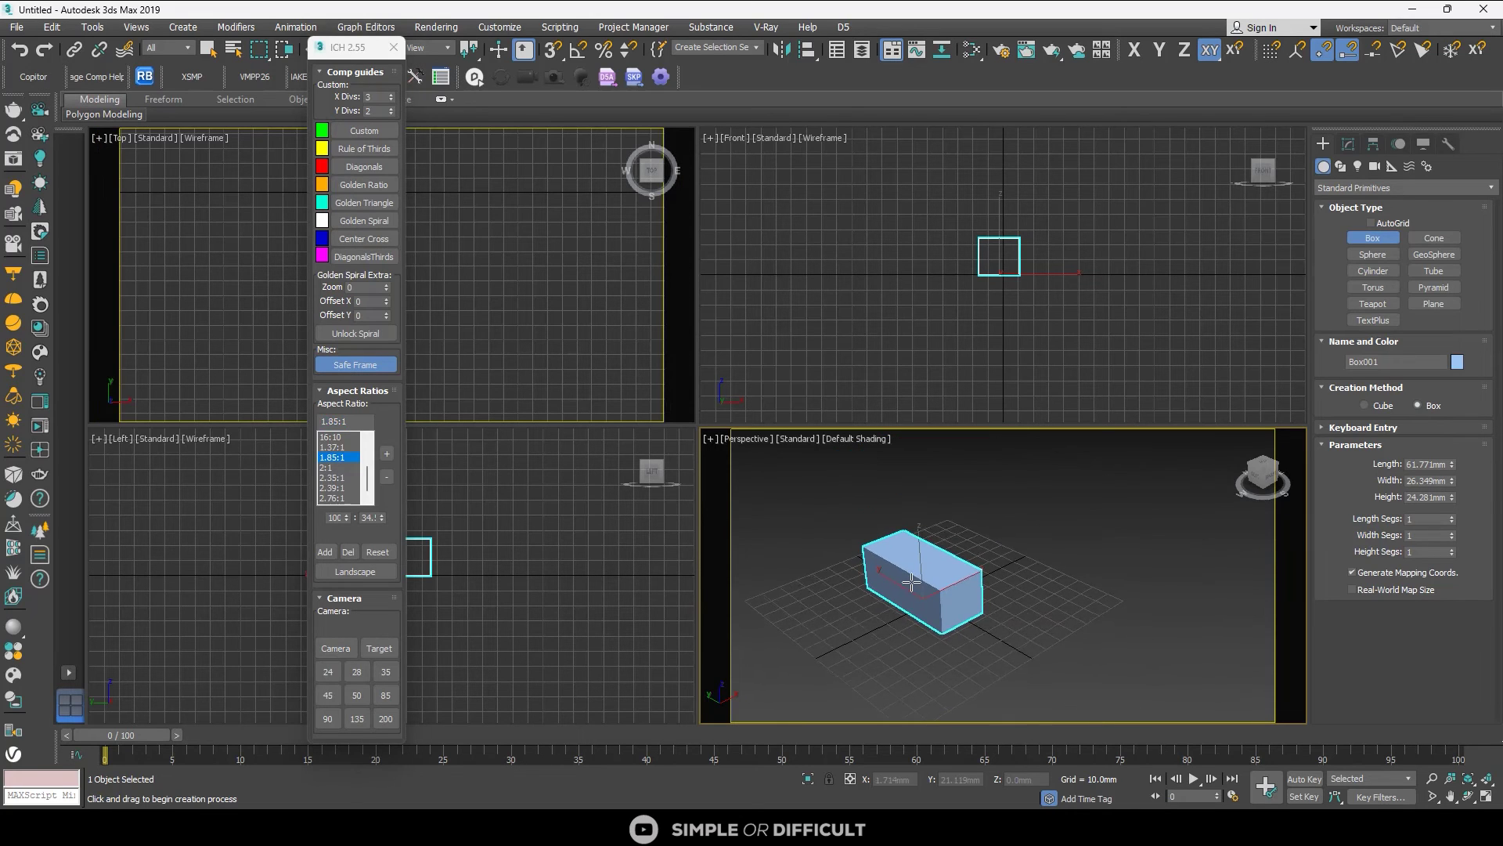
pyautogui.press('z')
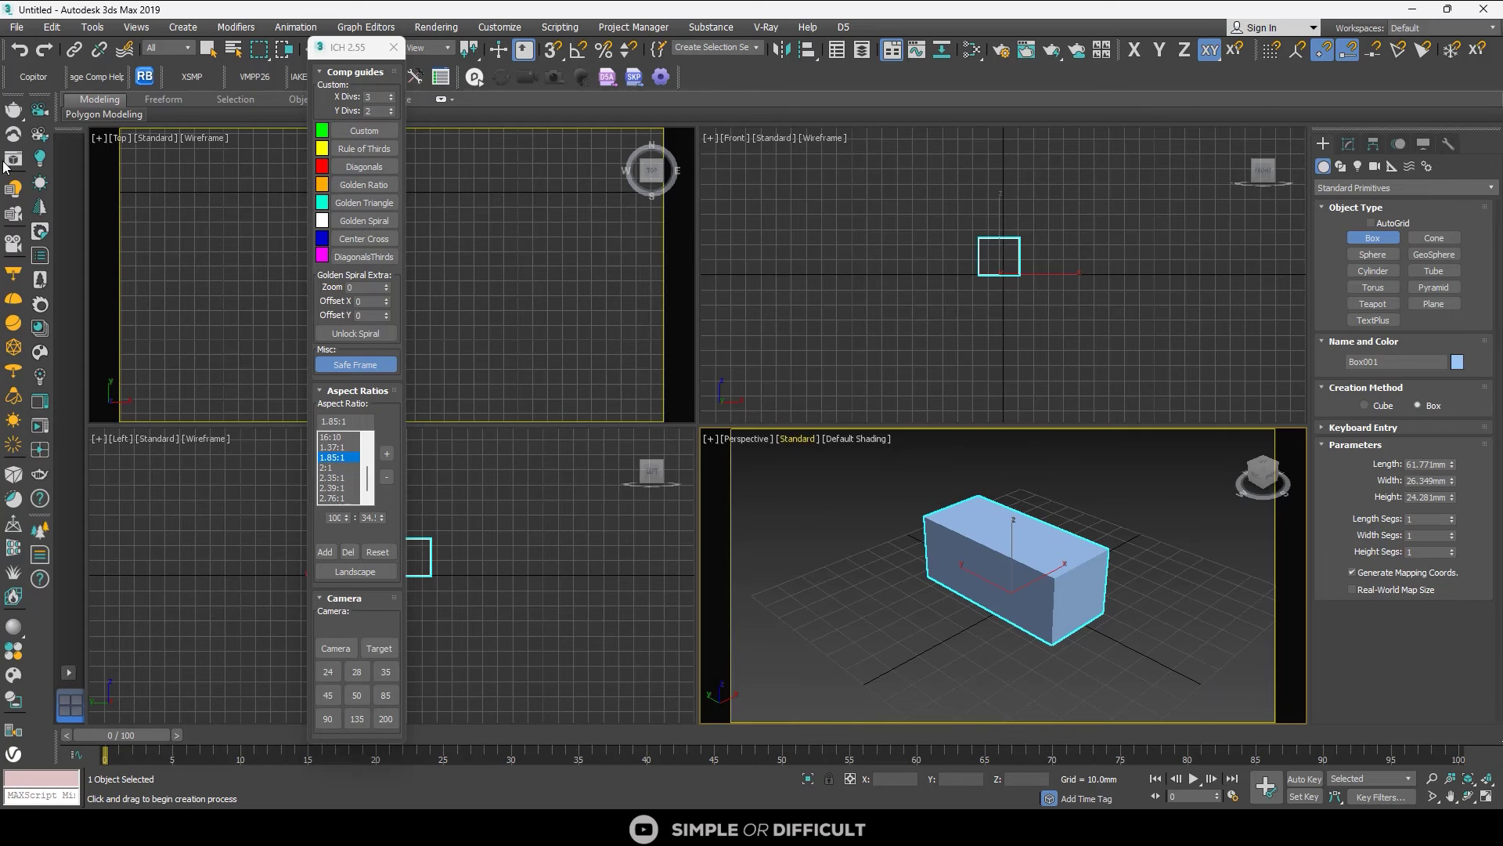
pyautogui.click(40, 133)
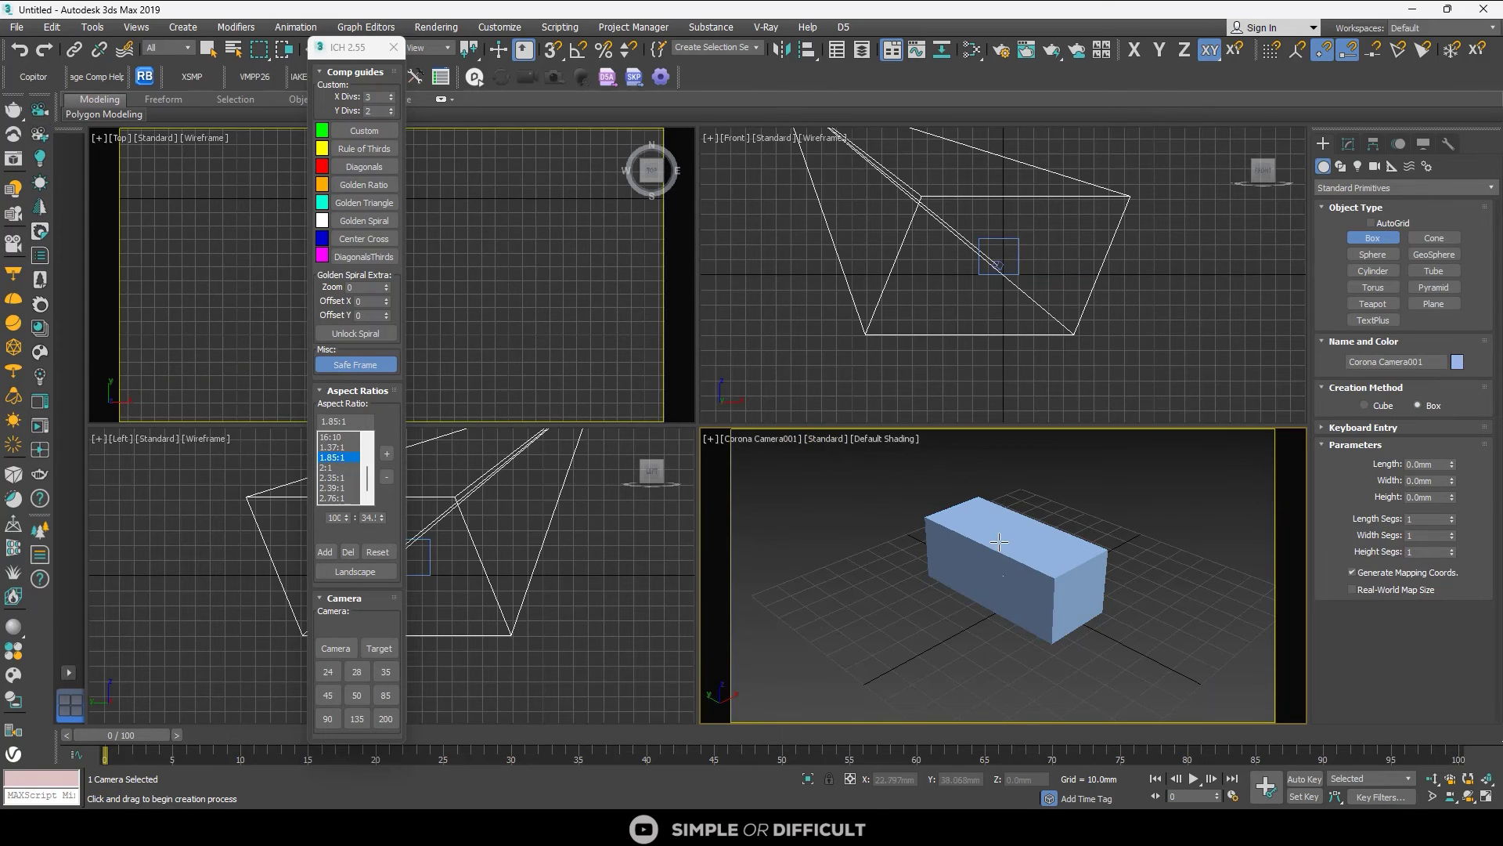
pyautogui.click(342, 654)
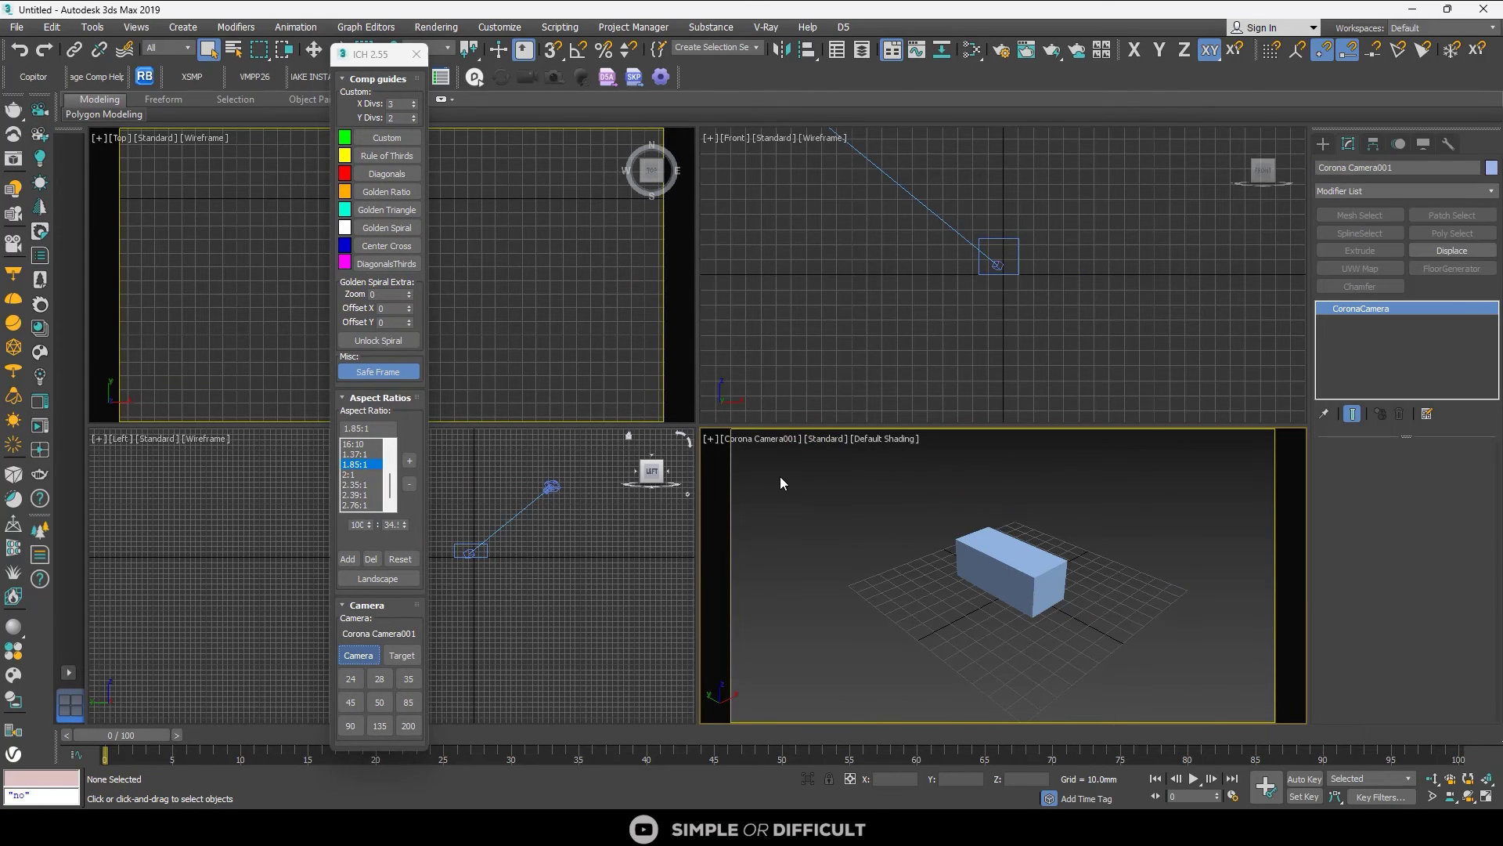
# Reposition the Corona camera with Move Transform Type-In to about X -103.8, Y -91.5 and Z 41 mm, facing the box
pyautogui.press('F12')
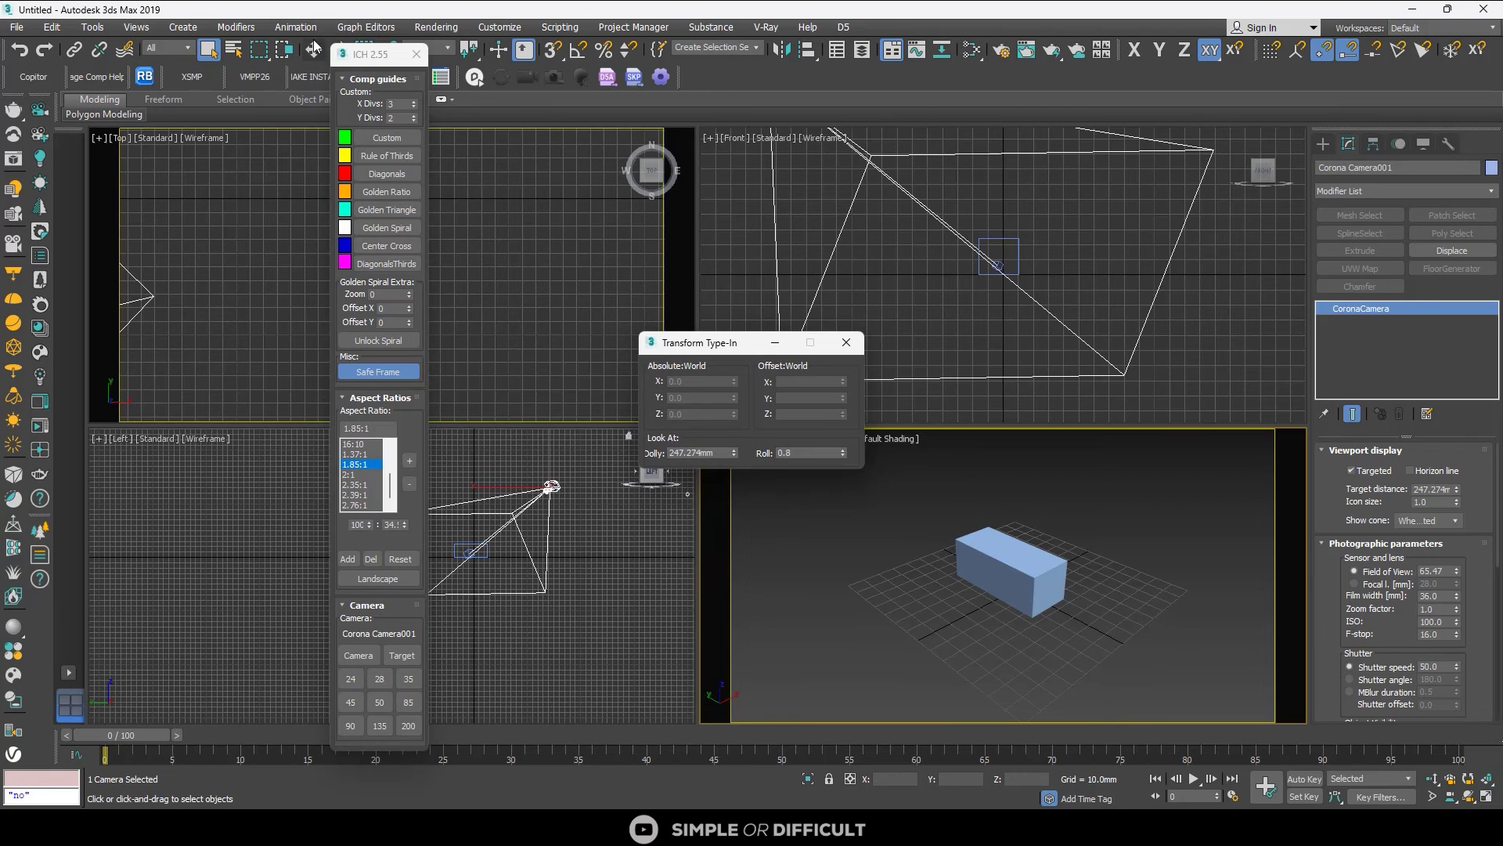
pyautogui.press('w')
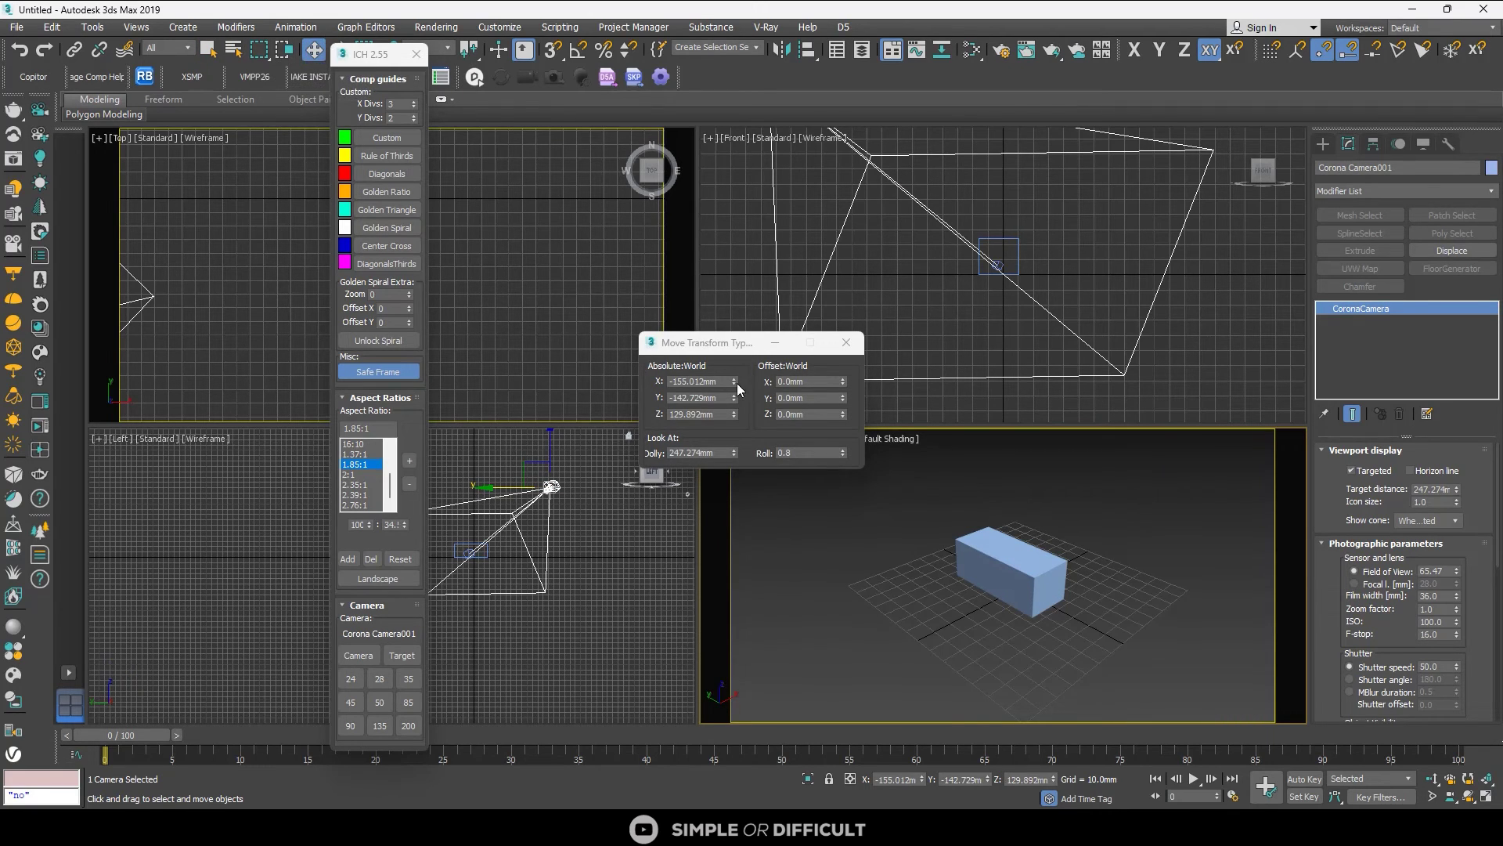
pyautogui.moveTo(734, 382); pyautogui.dragTo(559, 543)
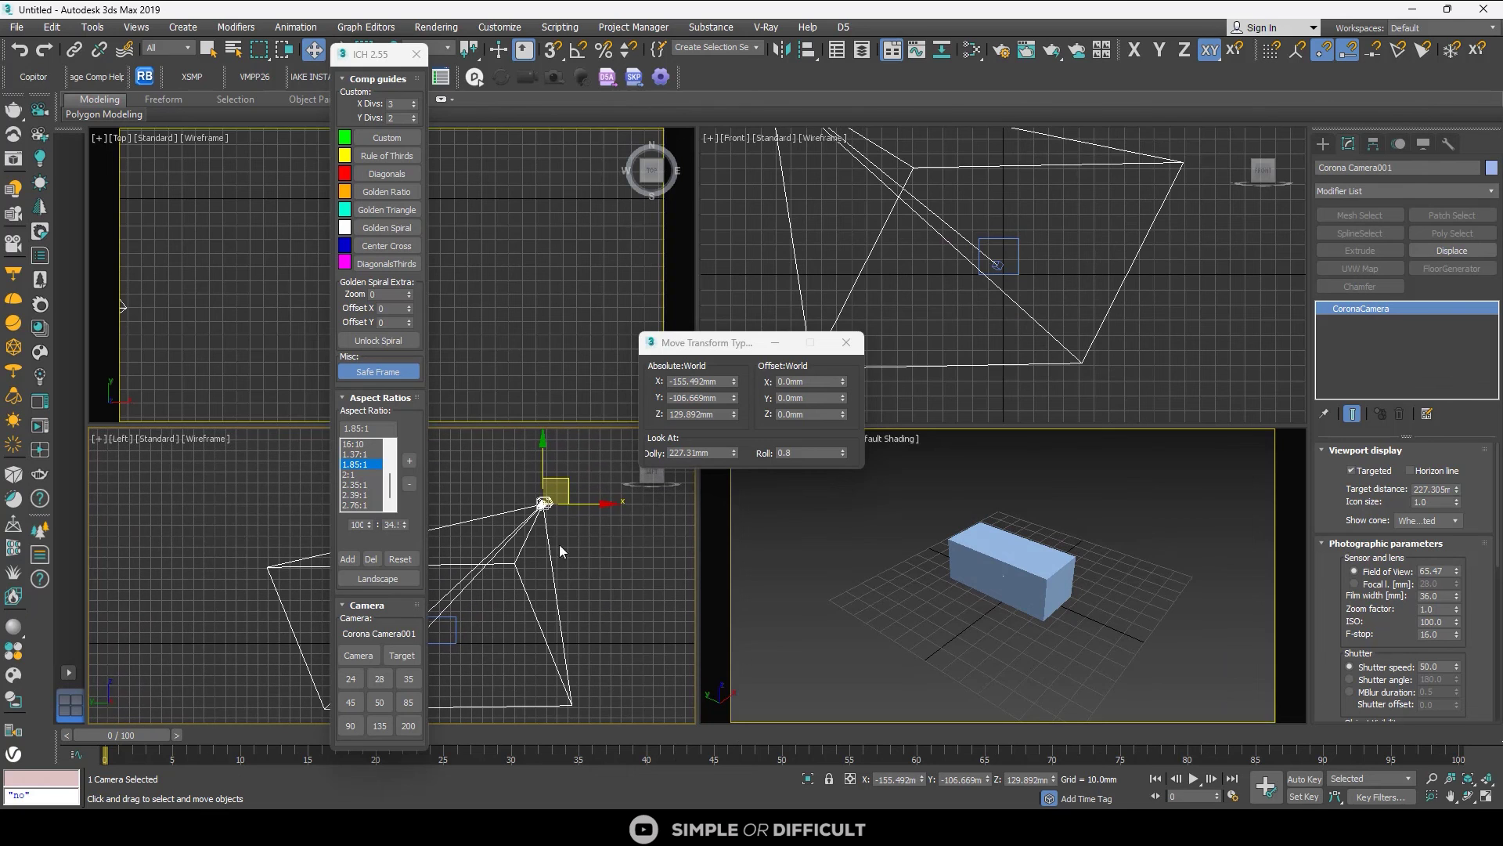
pyautogui.moveTo(736, 398); pyautogui.dragTo(742, 470)
pyautogui.moveTo(734, 382); pyautogui.dragTo(734, 493)
# Adjust the Corona camera's Look At roll and set it to 0
pyautogui.moveTo(842, 453)
pyautogui.mouseDown()
pyautogui.moveTo(841, 345)
pyautogui.moveTo(857, 548)
pyautogui.moveTo(864, 462)
pyautogui.mouseUp()
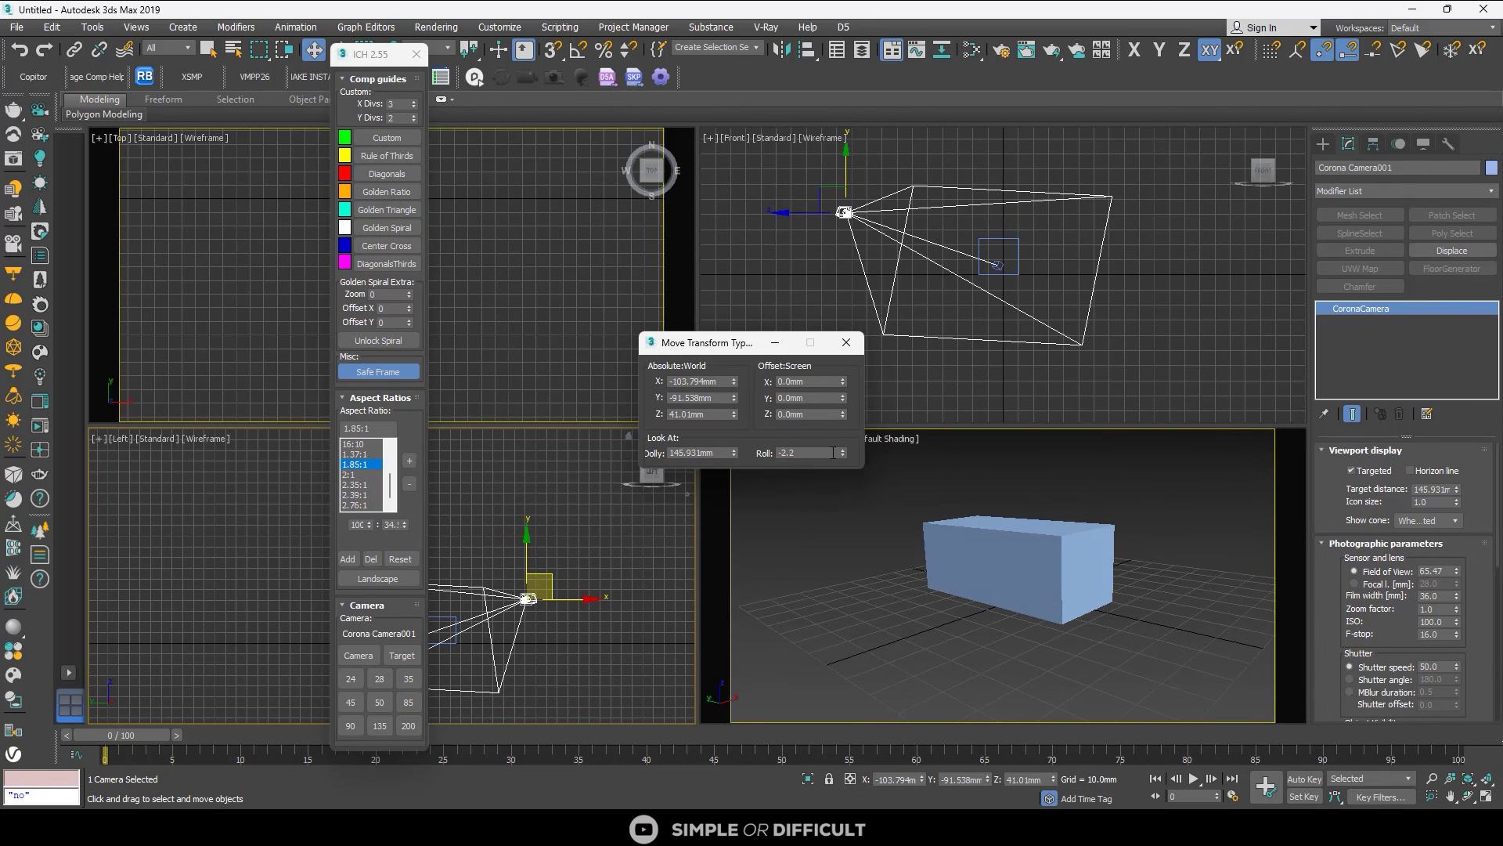
pyautogui.write('0')
pyautogui.press('Return')
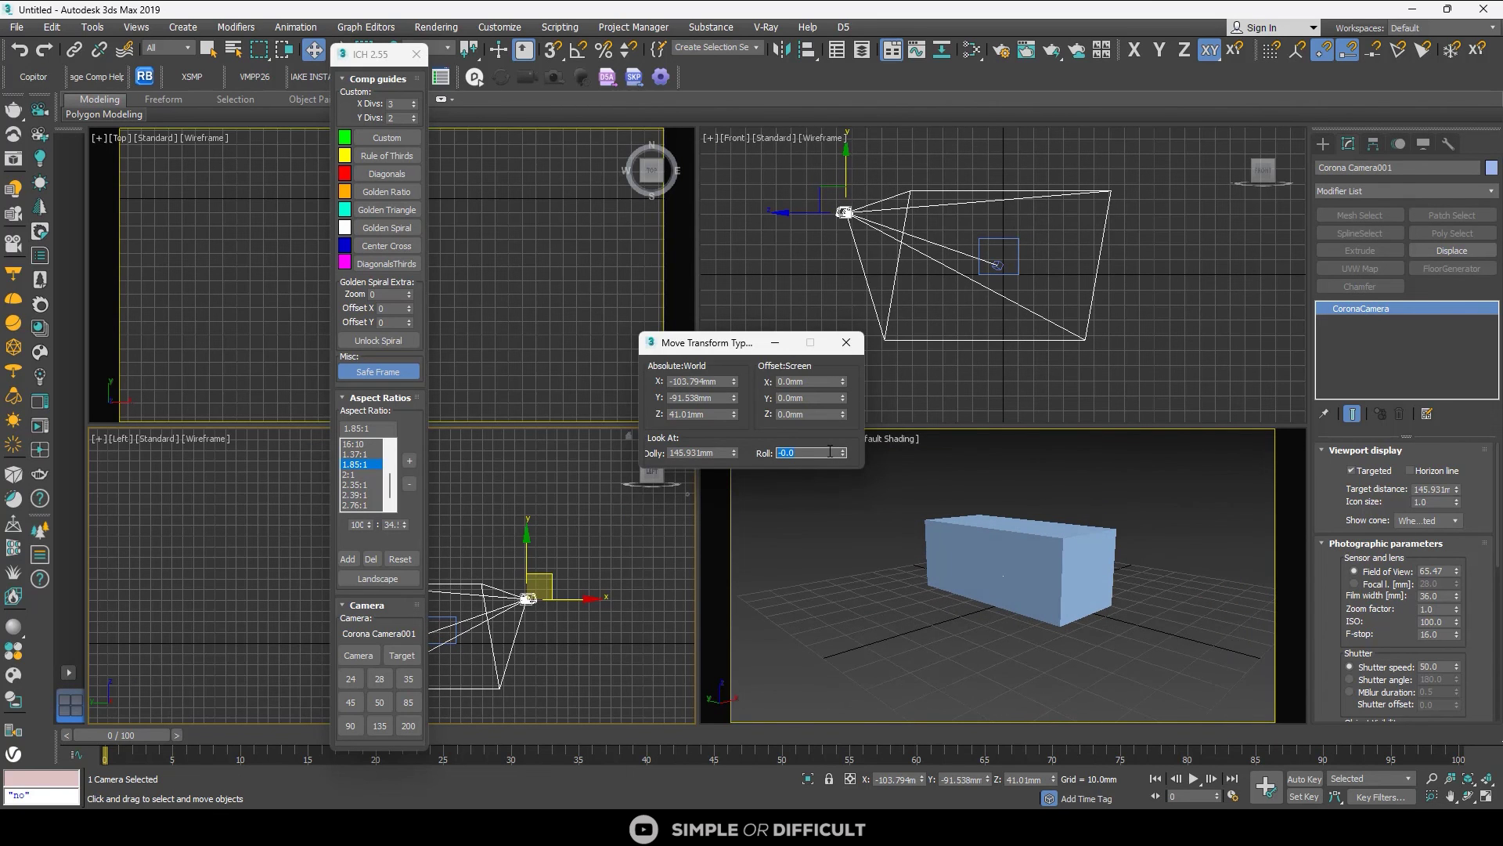